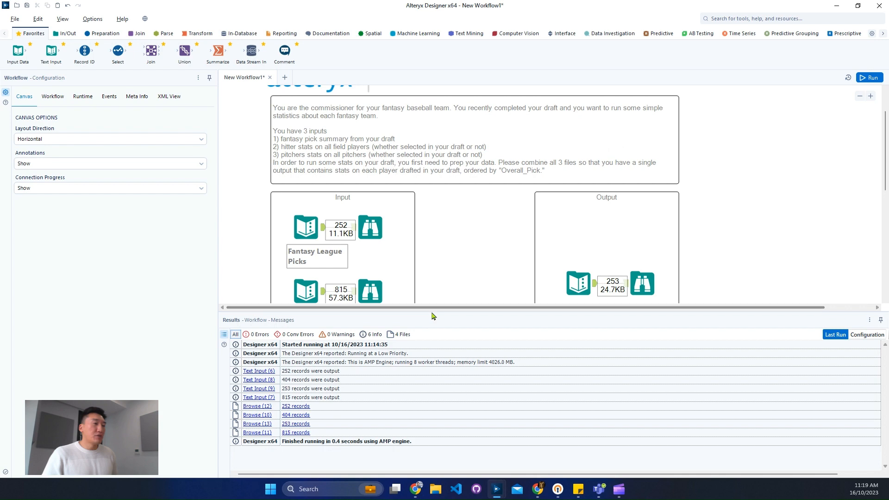
- Inspect the Fantasy League Picks data, checking the profiles of the Player and Fantasy Team columns
{"action": "left_click_drag", "start_coordinate": [434, 312], "coordinate": [422, 373]}
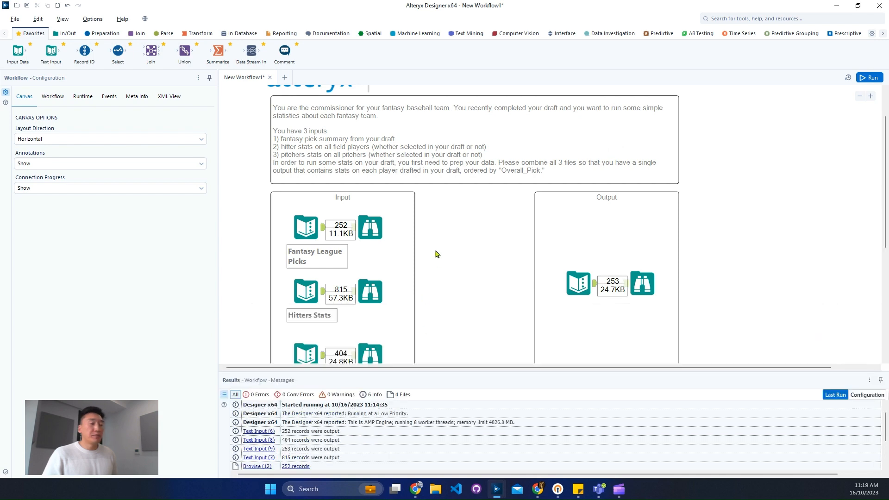
{"action": "scroll", "coordinate": [436, 254], "scroll_direction": "down", "scroll_amount": 2}
{"action": "left_click", "coordinate": [369, 175]}
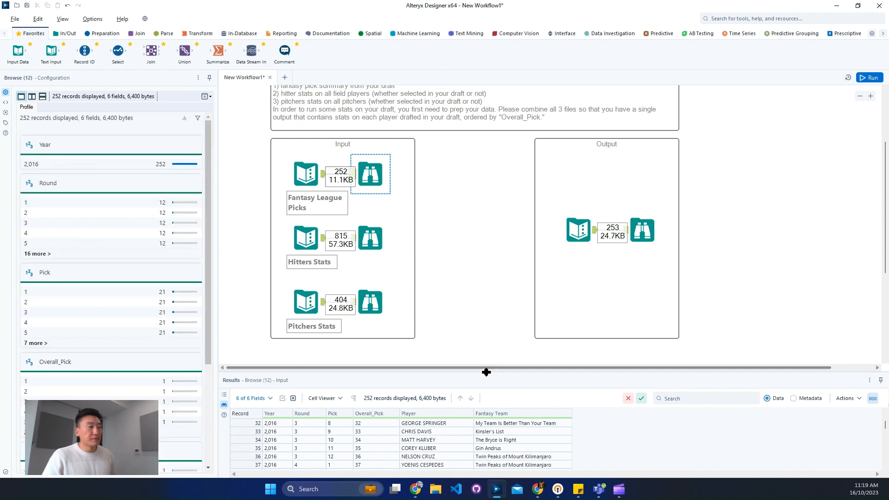
{"action": "left_click_drag", "start_coordinate": [486, 371], "coordinate": [497, 278]}
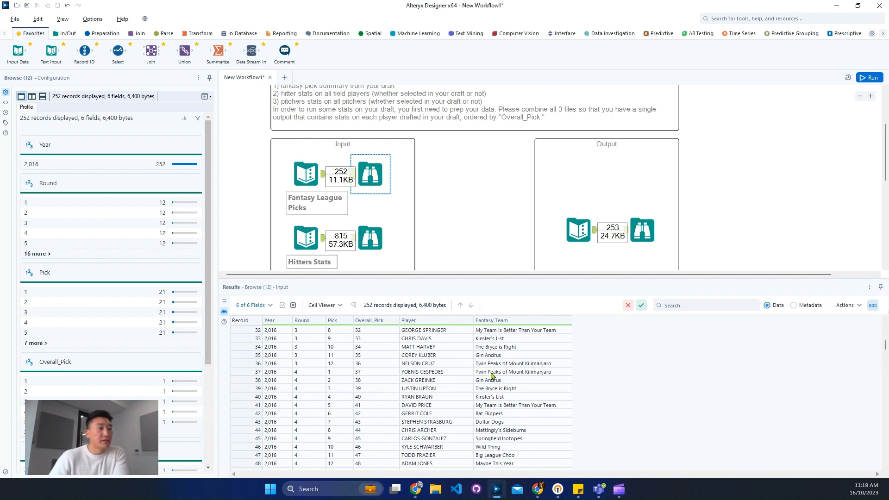
{"action": "left_click", "coordinate": [468, 332]}
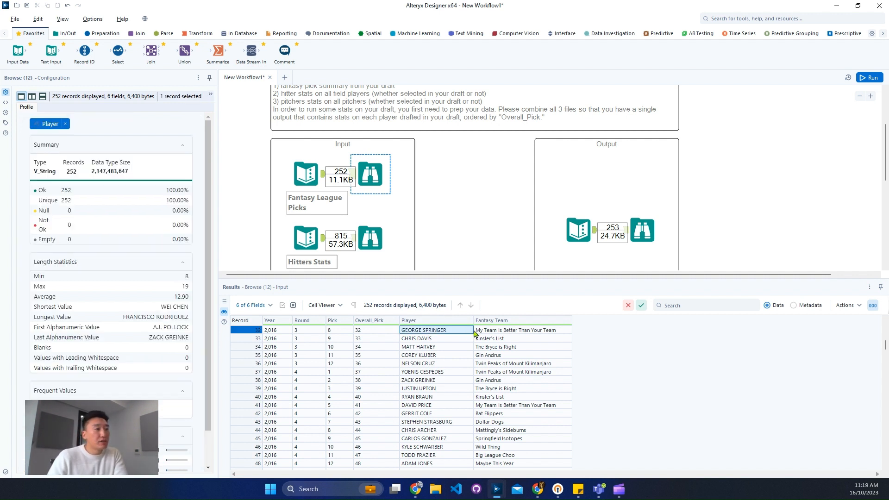
{"action": "left_click", "coordinate": [494, 332]}
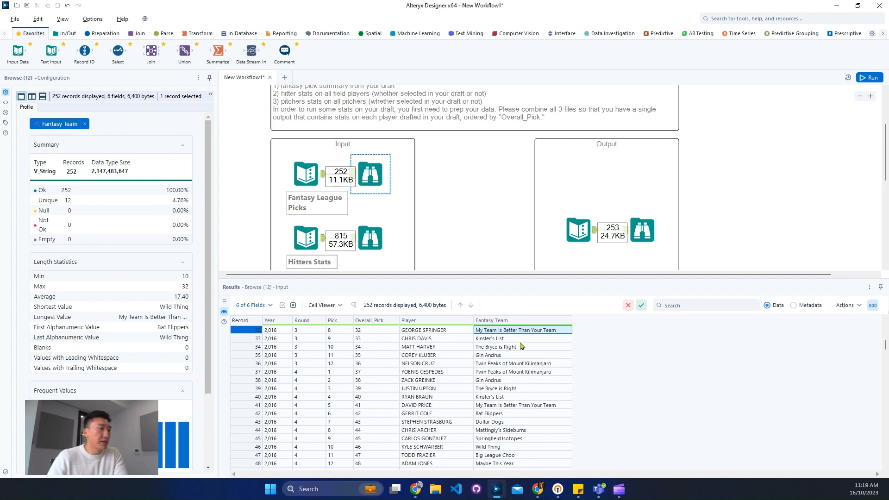
- Examine the Hitters Stats records, covering the rank column, the player names in F2 and the first record
{"action": "scroll", "coordinate": [452, 214], "scroll_direction": "down", "scroll_amount": 2}
{"action": "left_click", "coordinate": [371, 185]}
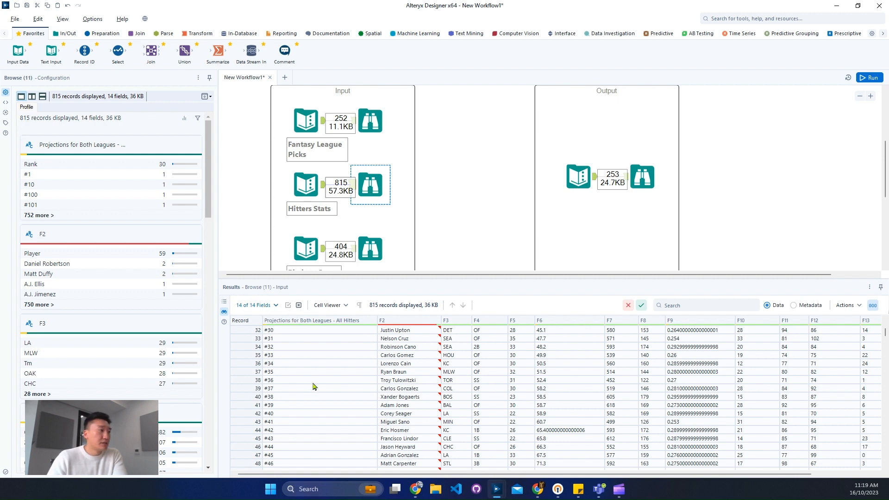
{"action": "left_click_drag", "start_coordinate": [319, 356], "coordinate": [332, 437]}
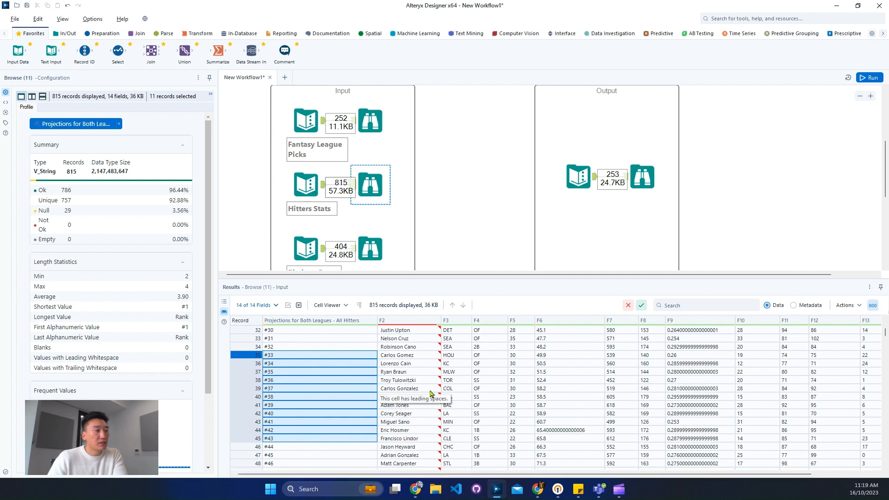
{"action": "left_click_drag", "start_coordinate": [403, 380], "coordinate": [417, 430]}
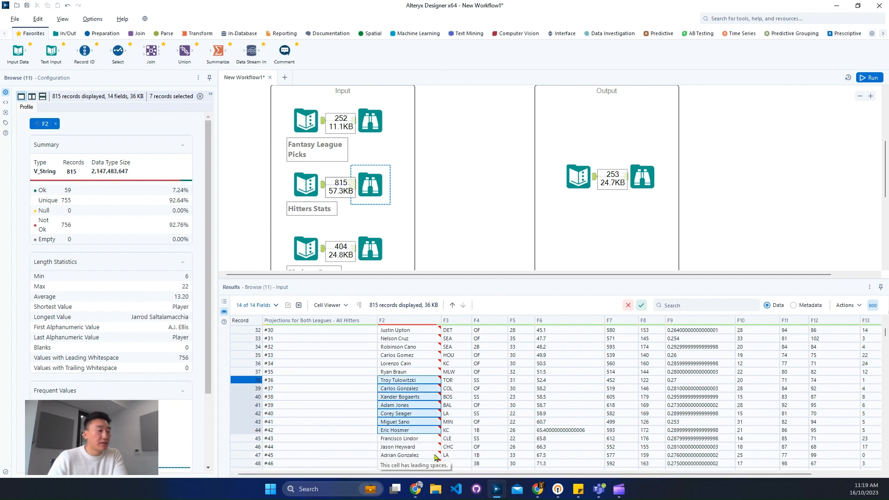
{"action": "left_click_drag", "start_coordinate": [623, 474], "coordinate": [581, 475]}
{"action": "scroll", "coordinate": [352, 370], "scroll_direction": "up", "scroll_amount": 10}
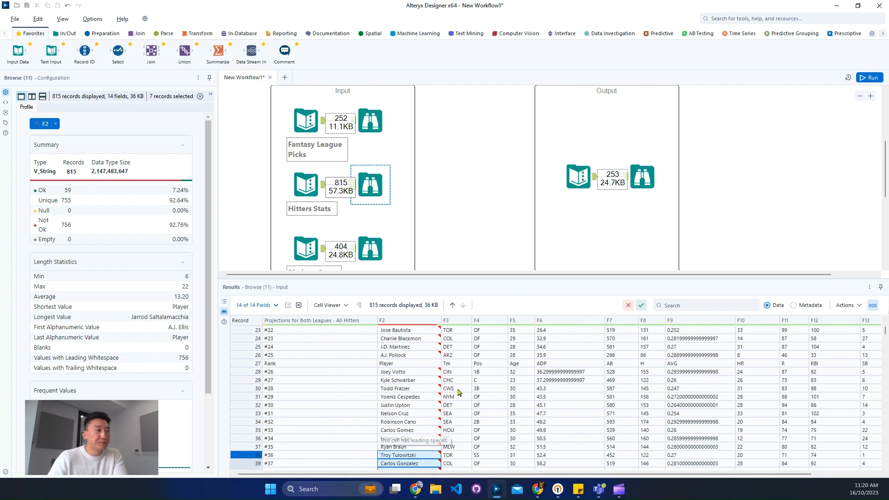
{"action": "left_click", "coordinate": [247, 329]}
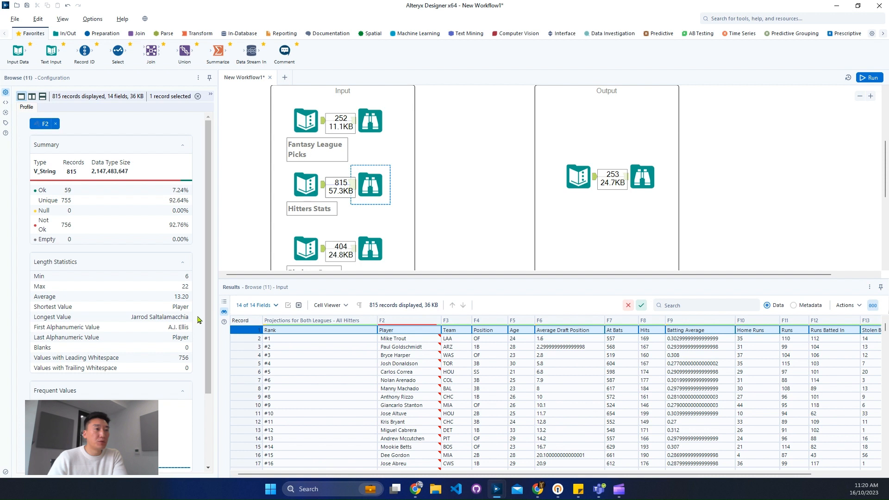
- Show the full list of distinct values for column F2 of the Hitters Stats data and review its most frequent entries
{"action": "scroll", "coordinate": [198, 318], "scroll_direction": "down", "scroll_amount": 3}
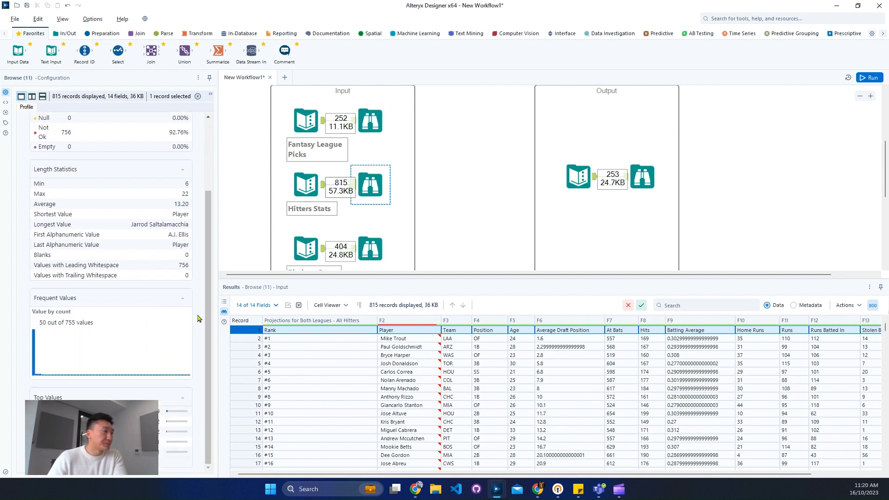
{"action": "mouse_move", "coordinate": [33, 342]}
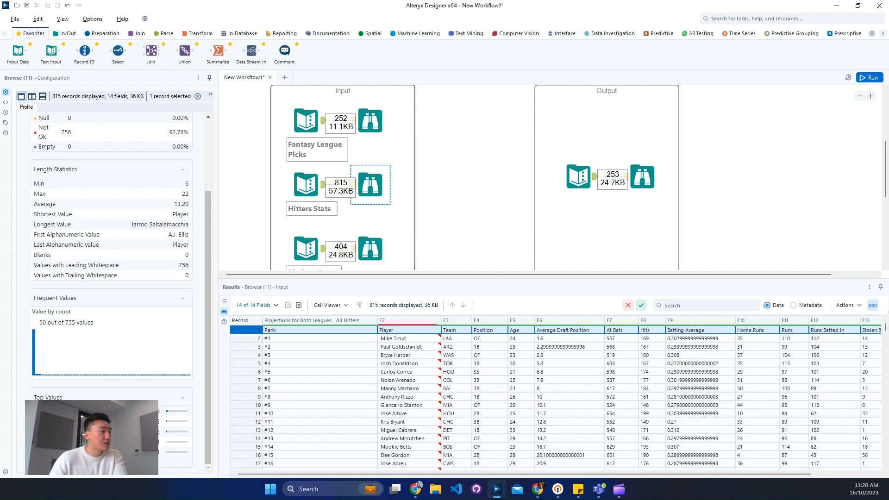
{"action": "left_click", "coordinate": [51, 462]}
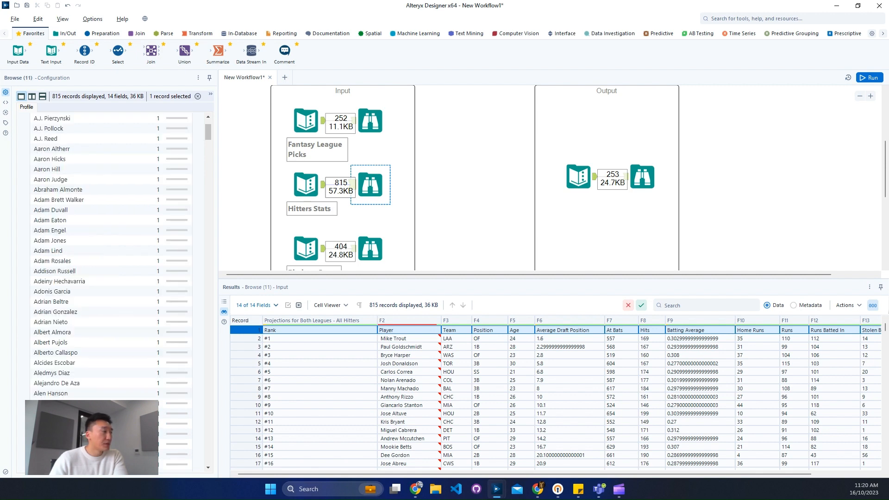
{"action": "scroll", "coordinate": [129, 154], "scroll_direction": "up", "scroll_amount": 5}
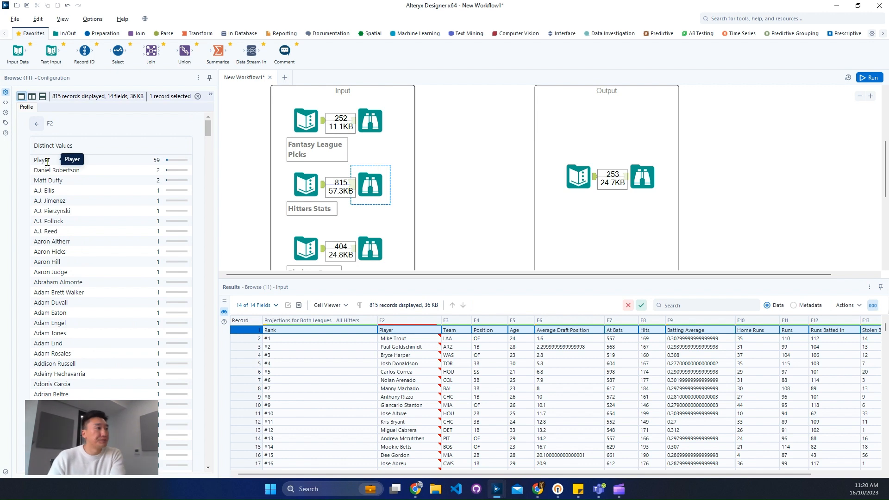
- Review the Pitchers Stats records and the value counts in their column profiles
{"action": "left_click", "coordinate": [386, 238]}
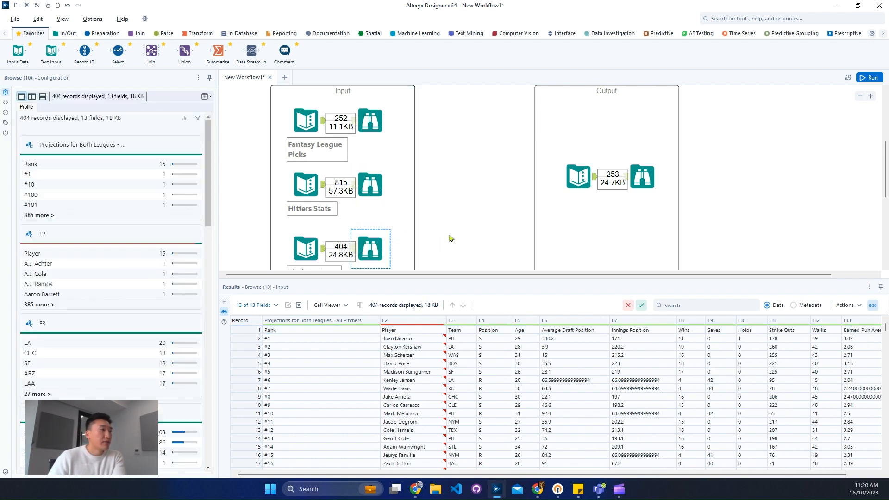
{"action": "scroll", "coordinate": [451, 237], "scroll_direction": "down", "scroll_amount": 1}
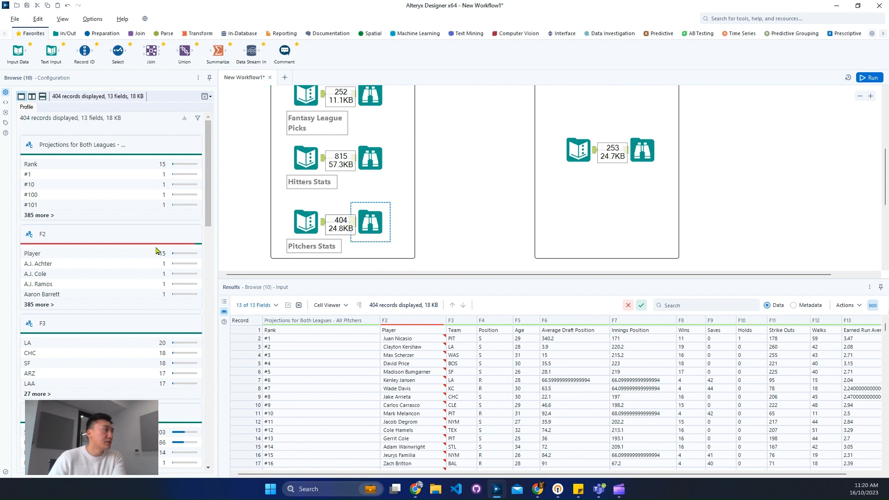
{"action": "double_click", "coordinate": [28, 165]}
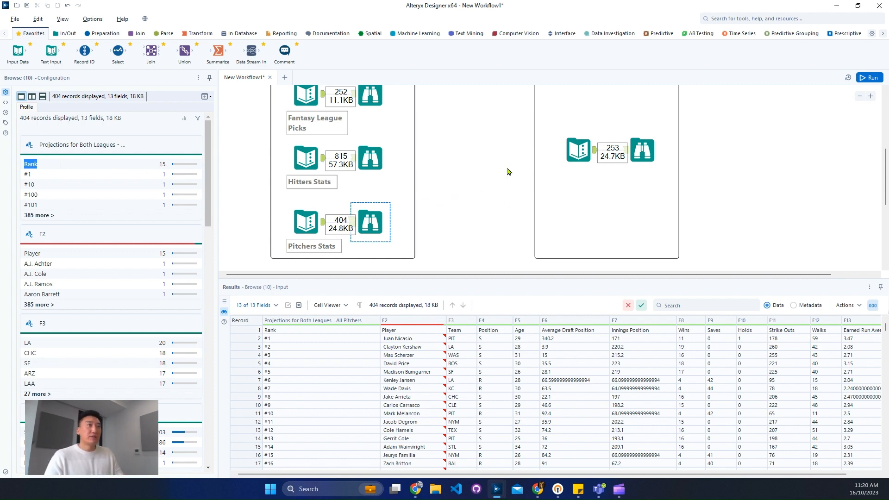
- Examine the expected output data, focusing on the Year through Fantasy Team columns of the first eight records
{"action": "left_click", "coordinate": [644, 151]}
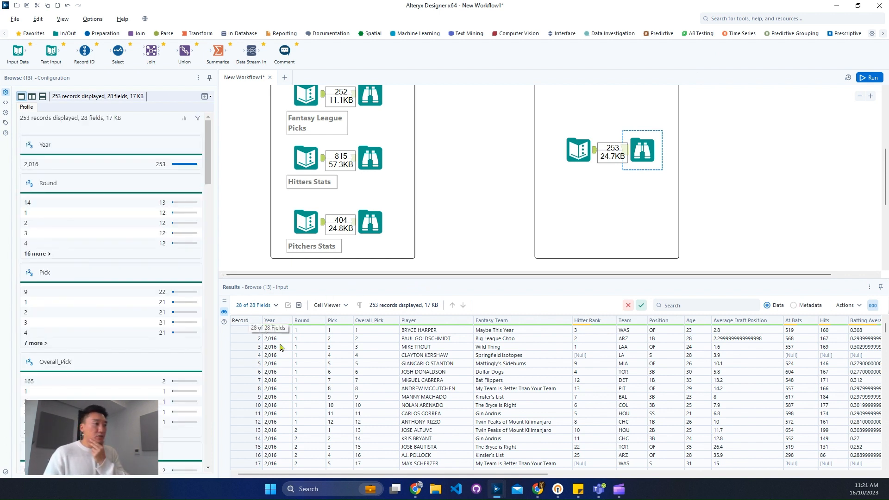
{"action": "left_click_drag", "start_coordinate": [278, 330], "coordinate": [519, 390]}
{"action": "left_click_drag", "start_coordinate": [431, 474], "coordinate": [319, 449]}
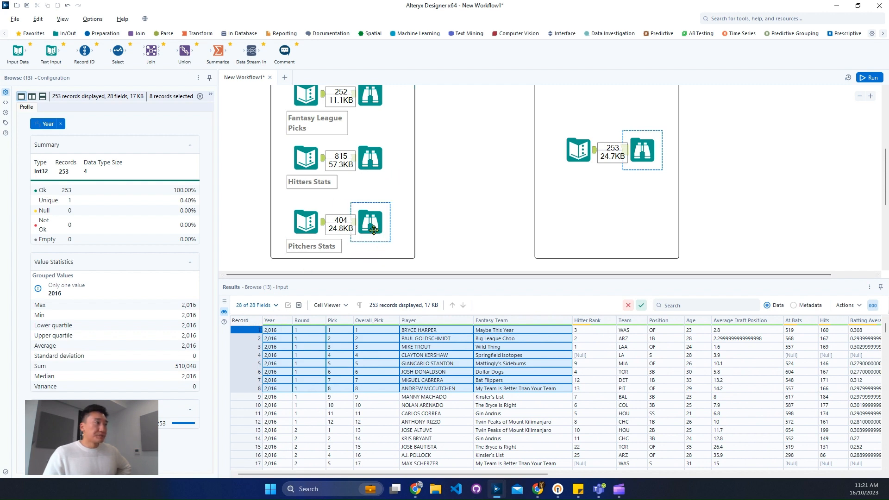
- Compare the columns of the Fantasy League Picks, Hitters Stats and Pitchers Stats inputs, including the last pitcher fields
{"action": "scroll", "coordinate": [377, 205], "scroll_direction": "up", "scroll_amount": 1}
{"action": "left_click", "coordinate": [370, 122]}
{"action": "left_click", "coordinate": [363, 192], "text": "ctrl"}
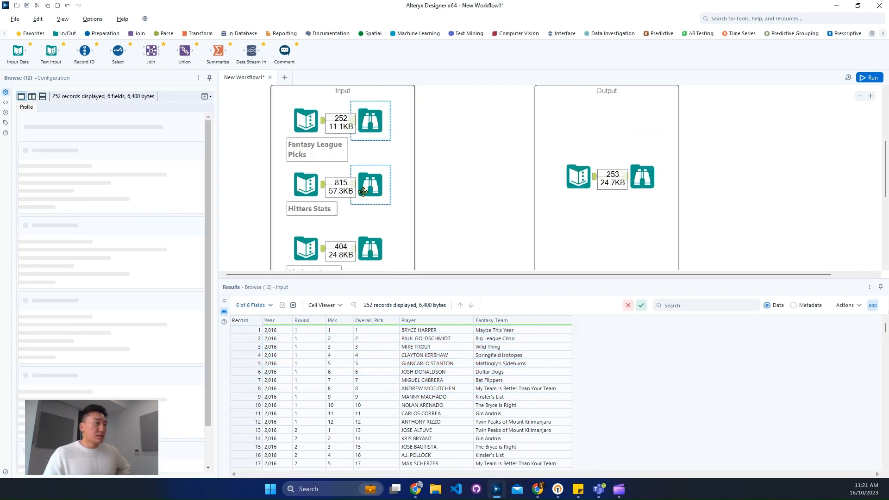
{"action": "left_click", "coordinate": [371, 199]}
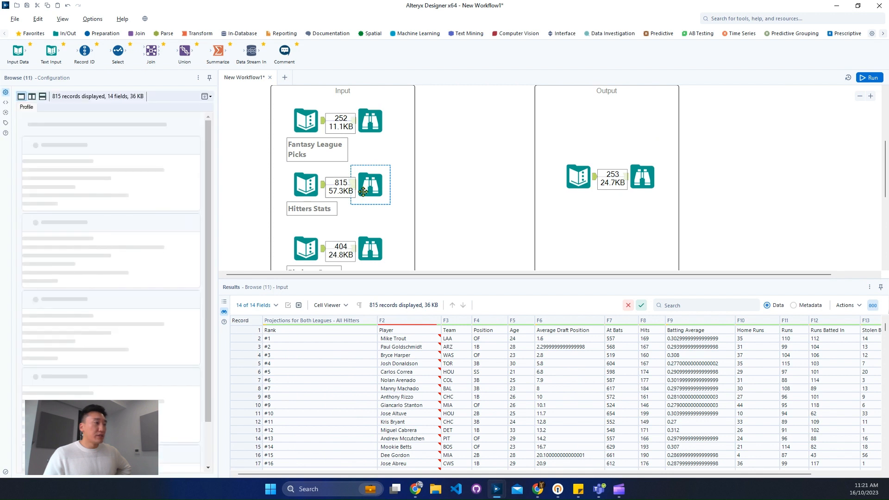
{"action": "left_click", "coordinate": [373, 246], "text": "ctrl"}
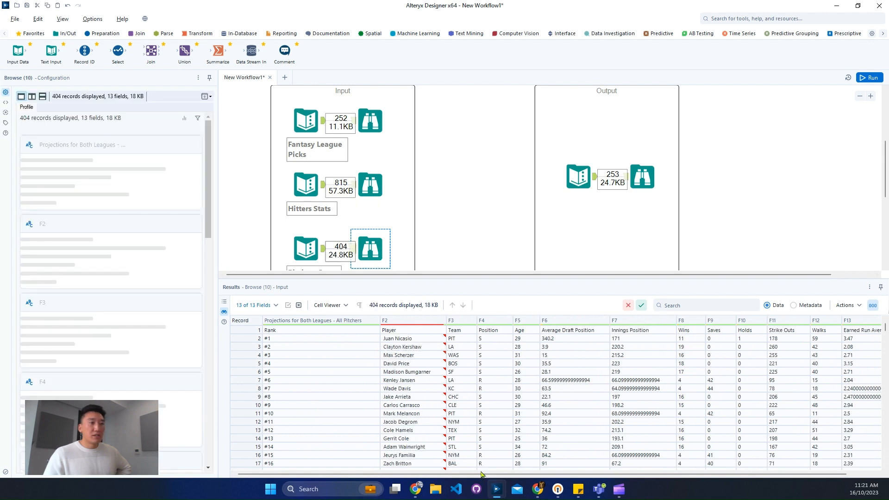
{"action": "left_click_drag", "start_coordinate": [469, 474], "coordinate": [668, 481]}
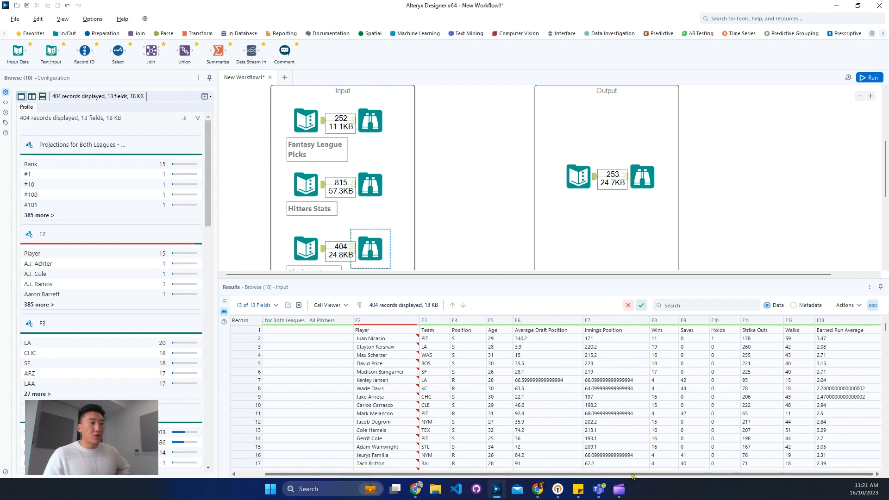
{"action": "left_click_drag", "start_coordinate": [632, 476], "coordinate": [349, 441]}
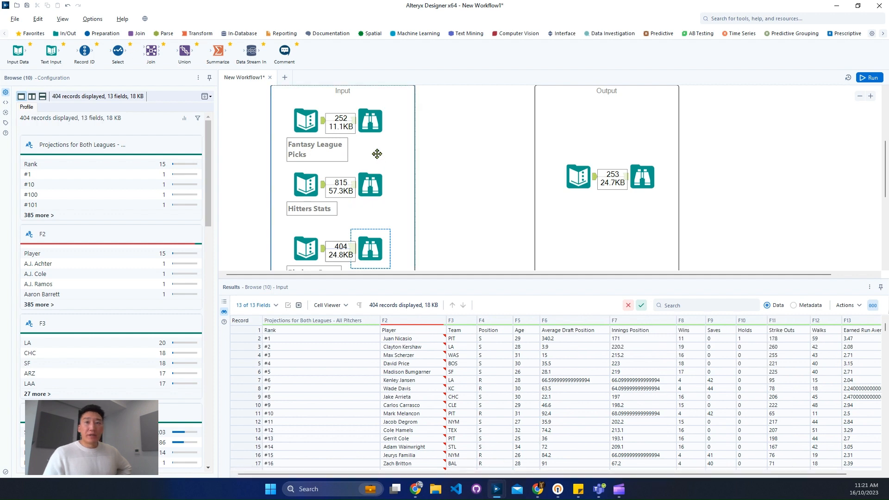
{"action": "left_click", "coordinate": [372, 124]}
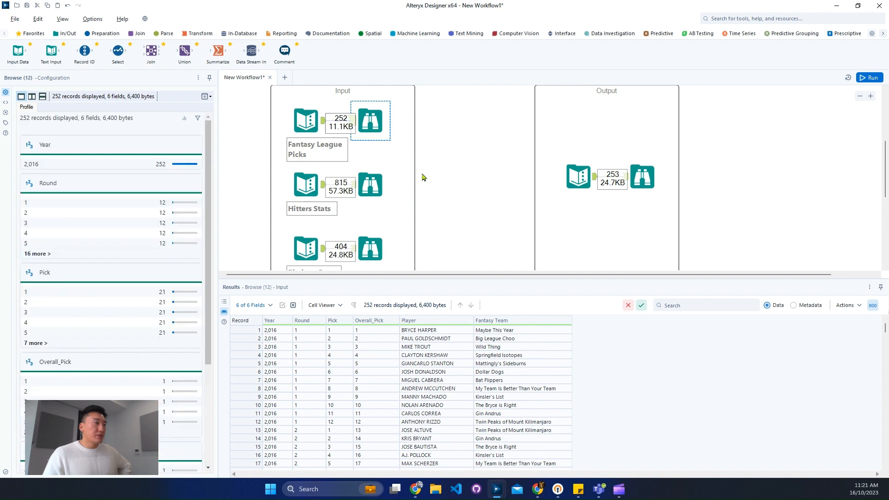
{"action": "scroll", "coordinate": [430, 185], "scroll_direction": "down", "scroll_amount": 3}
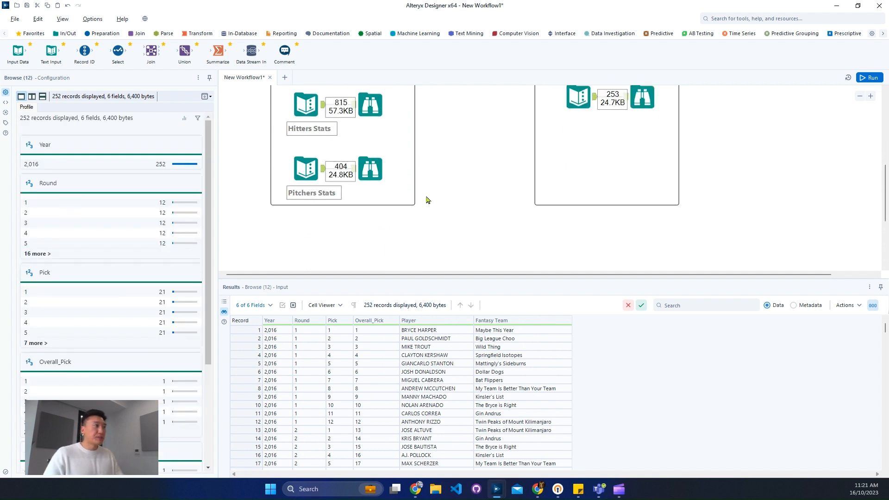
- Find a tool for duplicates, place the Unique tool below the input container and connect the Hitters Stats input to it
{"action": "left_click", "coordinate": [322, 109]}
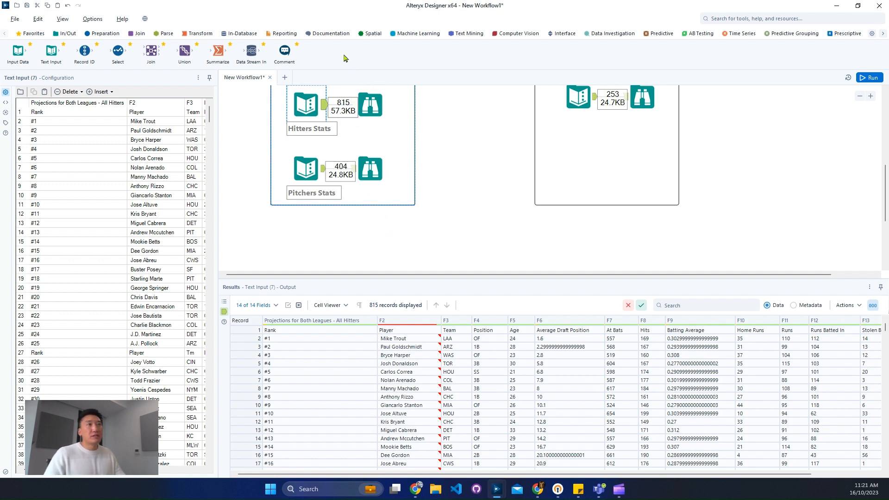
{"action": "left_click", "coordinate": [765, 21]}
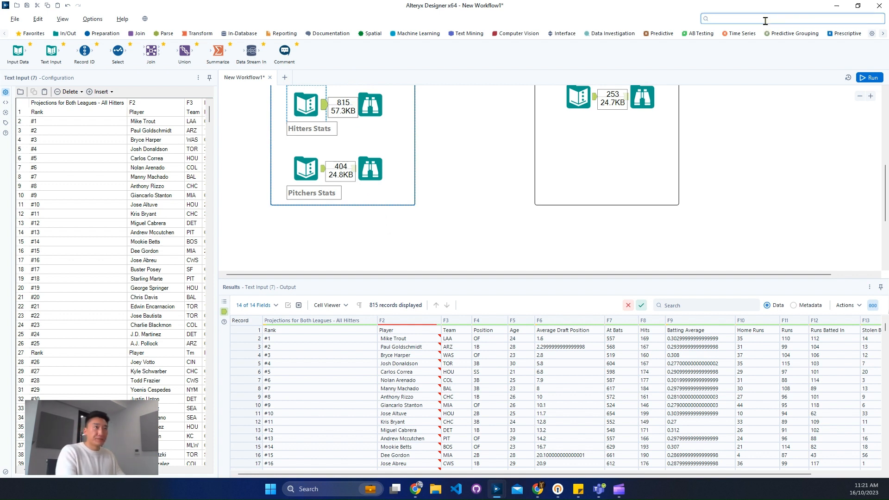
{"action": "type", "text": "dup"}
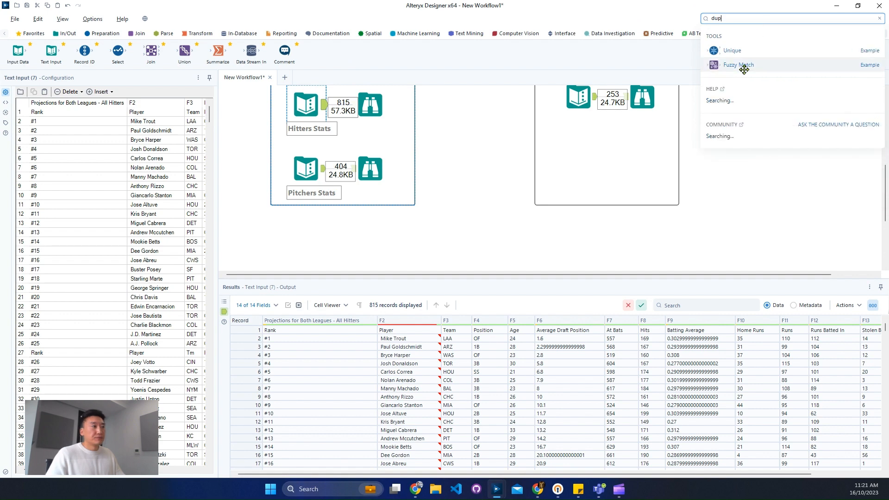
{"action": "left_click_drag", "start_coordinate": [734, 50], "coordinate": [410, 233]}
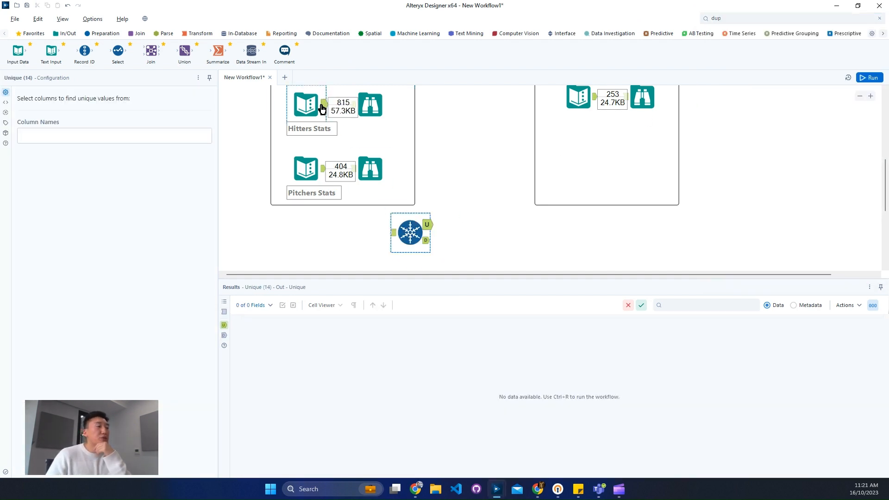
{"action": "left_click_drag", "start_coordinate": [323, 107], "coordinate": [393, 232]}
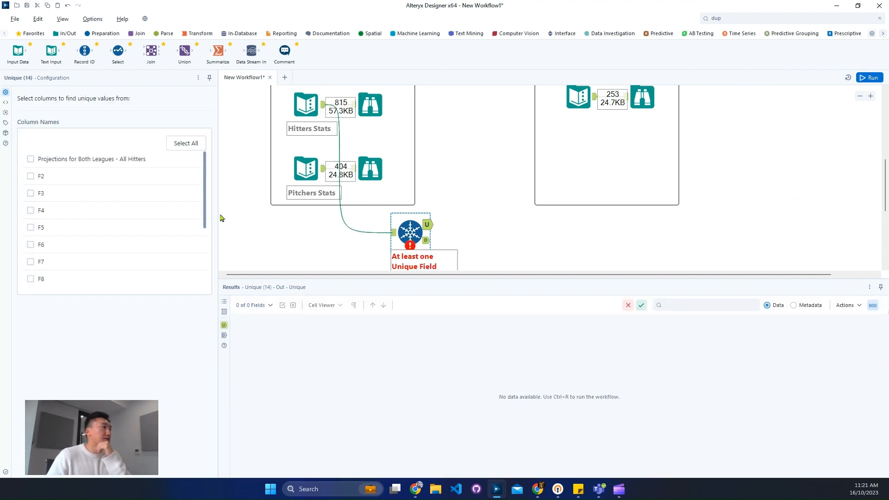
- Select all columns in the Unique tool and run the workflow to inspect its duplicate records
{"action": "left_click", "coordinate": [186, 143]}
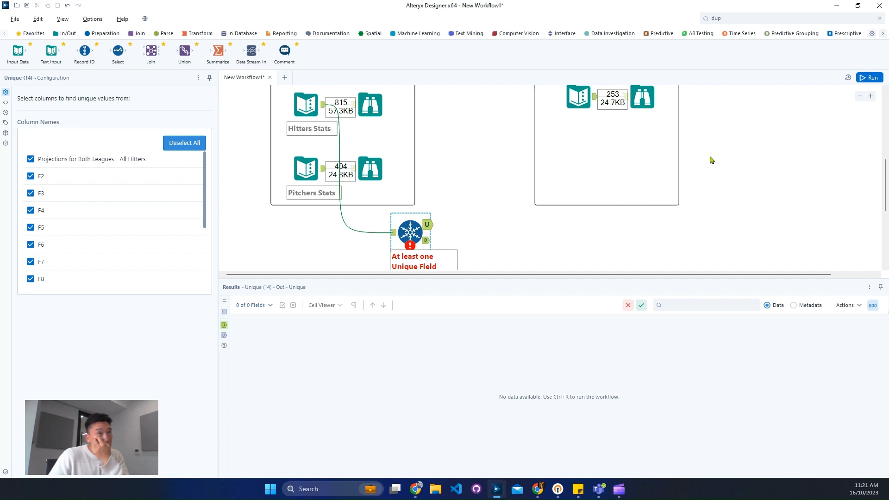
{"action": "left_click", "coordinate": [520, 245]}
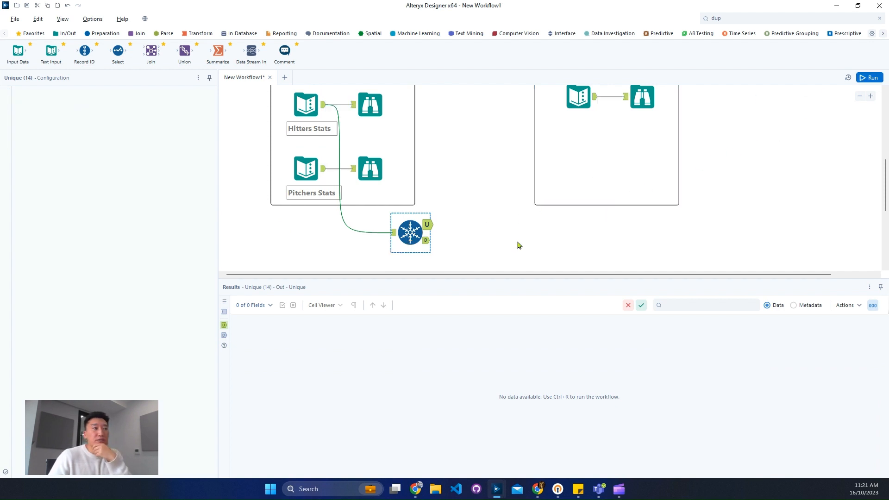
{"action": "key", "text": "ctrl+r"}
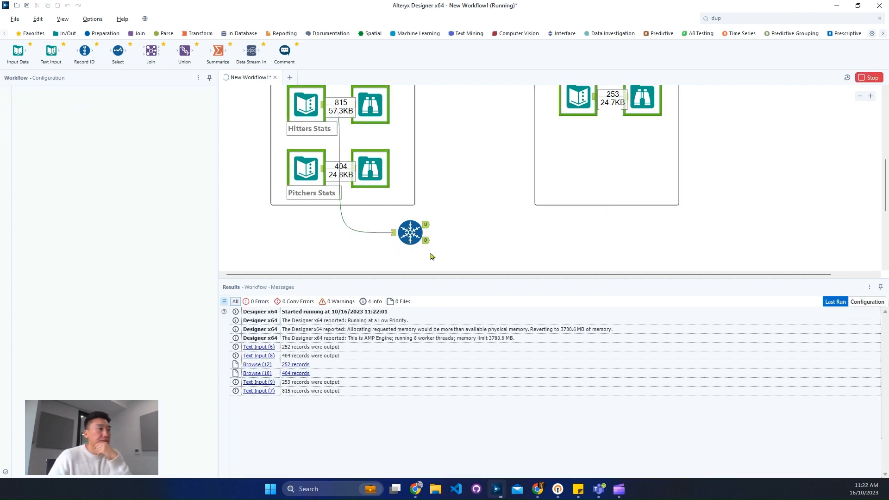
{"action": "left_click", "coordinate": [427, 241]}
{"action": "left_click", "coordinate": [427, 243]}
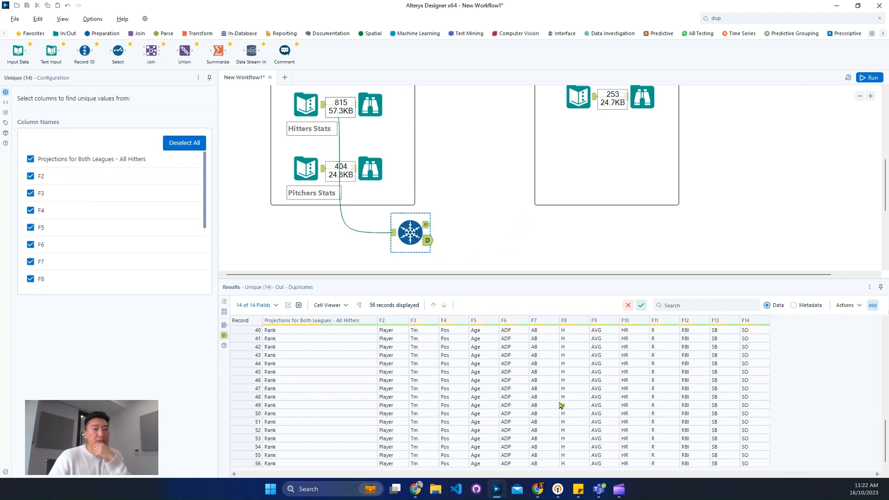
- Examine the Unique tool's duplicate and unique records, focusing on the last two unique rows, and compare them with the first input row
{"action": "left_click_drag", "start_coordinate": [885, 441], "coordinate": [867, 343]}
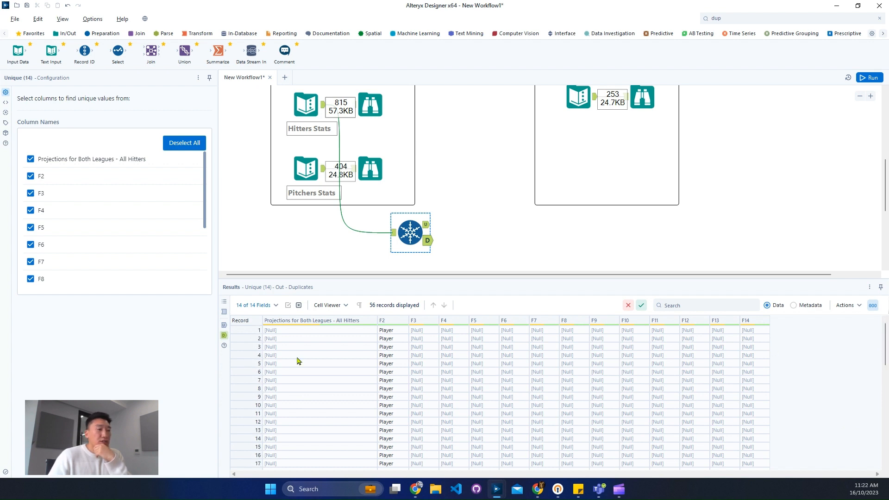
{"action": "left_click_drag", "start_coordinate": [292, 348], "coordinate": [540, 397]}
{"action": "scroll", "coordinate": [495, 400], "scroll_direction": "down", "scroll_amount": 9}
{"action": "left_click", "coordinate": [426, 225]}
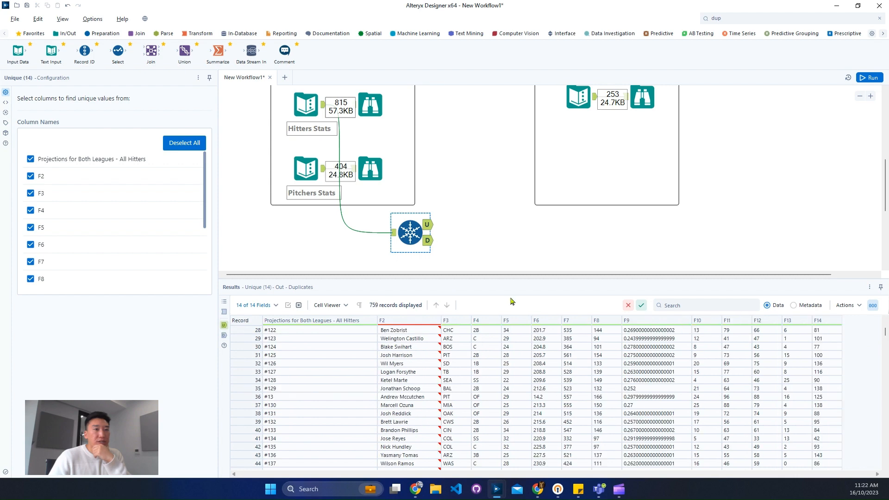
{"action": "scroll", "coordinate": [886, 342], "scroll_direction": "up", "scroll_amount": 9}
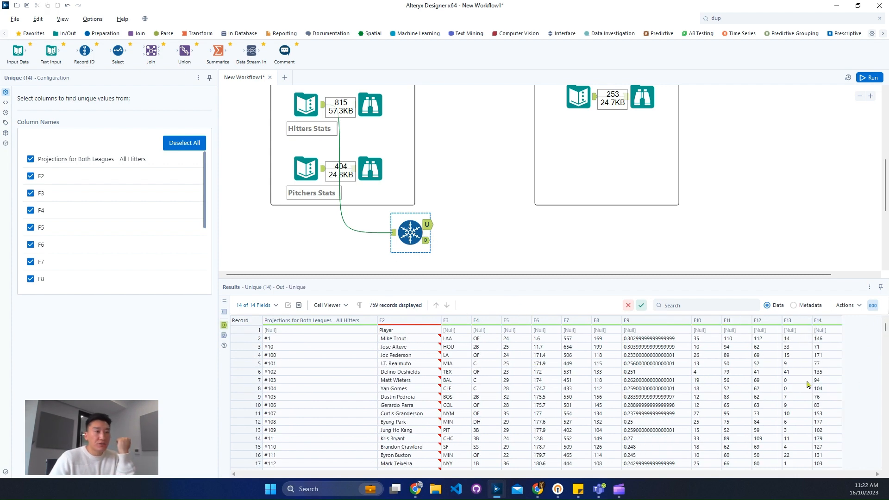
{"action": "left_click_drag", "start_coordinate": [885, 326], "coordinate": [879, 470]}
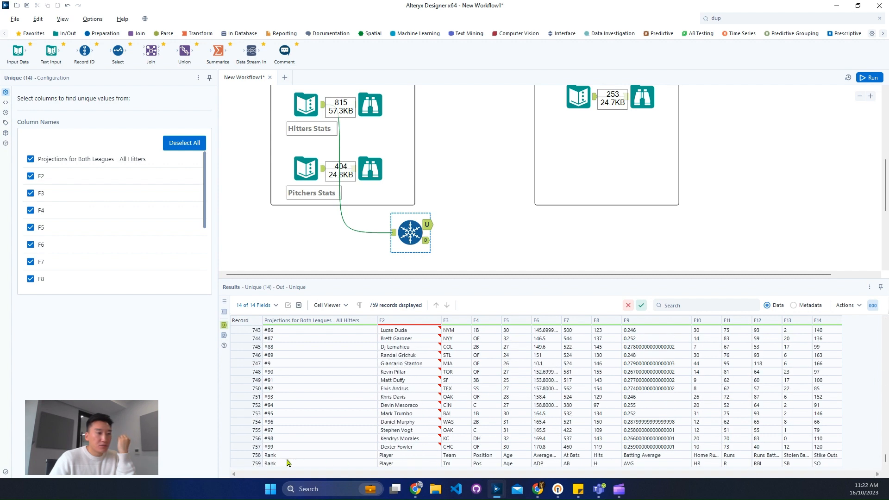
{"action": "left_click_drag", "start_coordinate": [255, 456], "coordinate": [254, 462]}
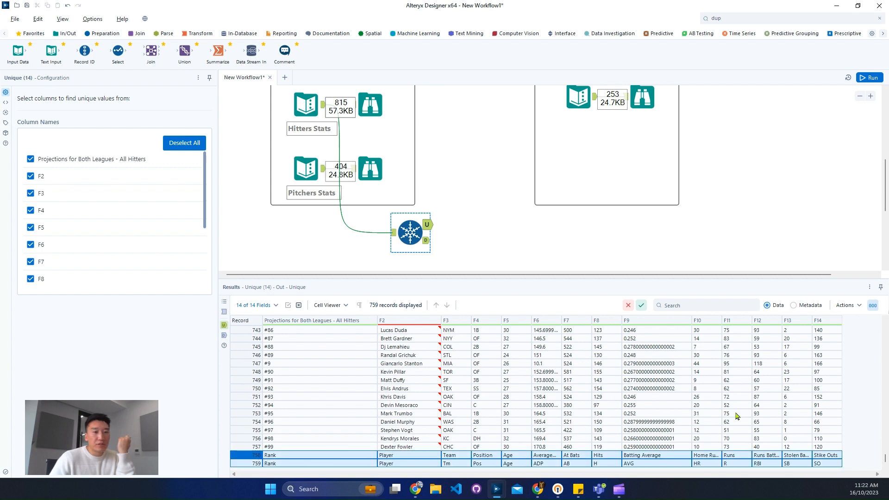
{"action": "left_click_drag", "start_coordinate": [884, 461], "coordinate": [885, 327]}
{"action": "left_click", "coordinate": [393, 233]}
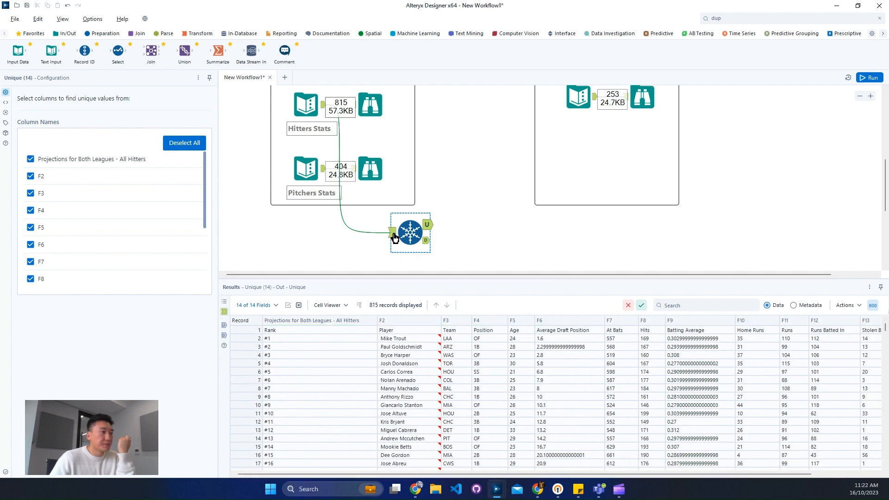
{"action": "left_click", "coordinate": [252, 330]}
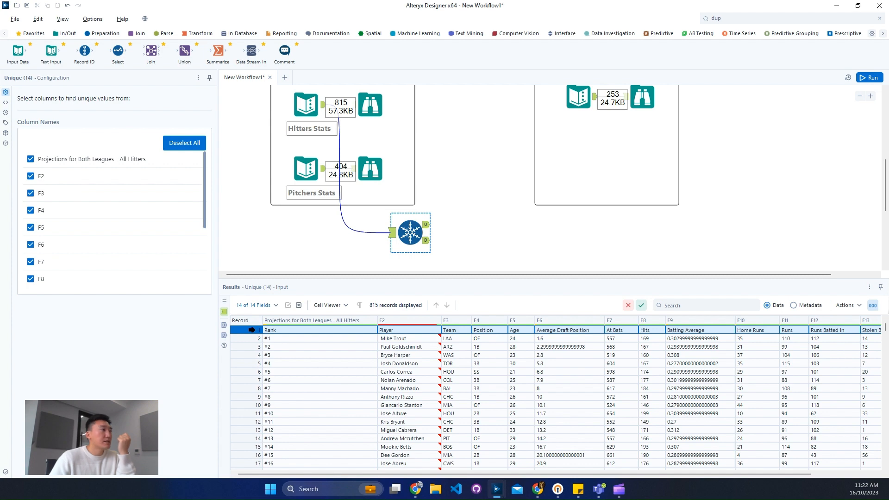
- Turn off Use AMP Engine in the workflow's runtime settings, rerun the workflow and check the Unique tool's unique output and input
{"action": "left_click", "coordinate": [237, 225]}
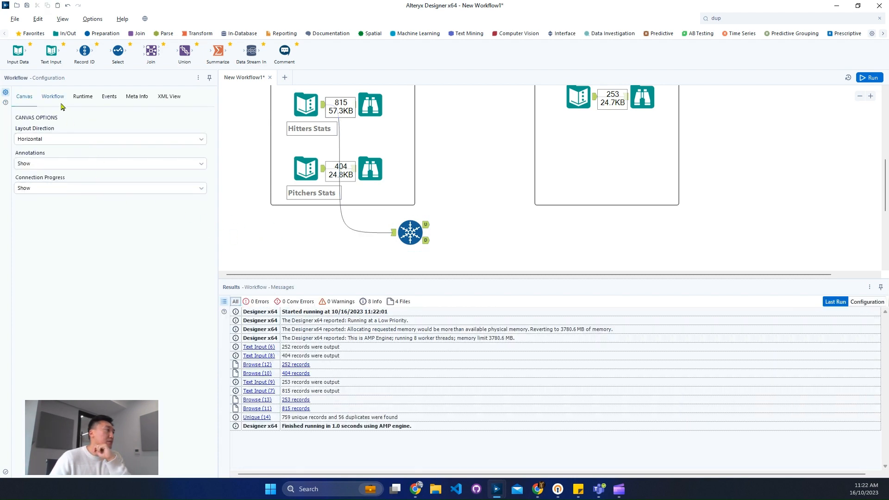
{"action": "left_click", "coordinate": [53, 96]}
{"action": "left_click", "coordinate": [82, 96]}
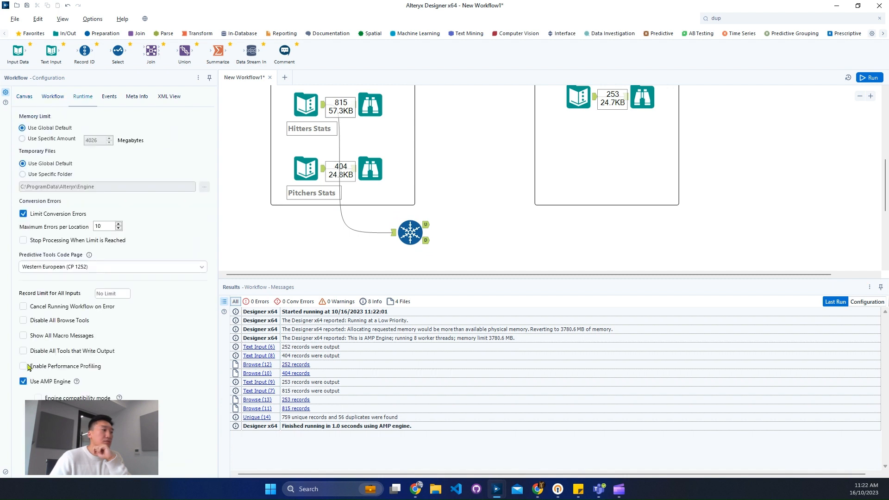
{"action": "left_click", "coordinate": [23, 382]}
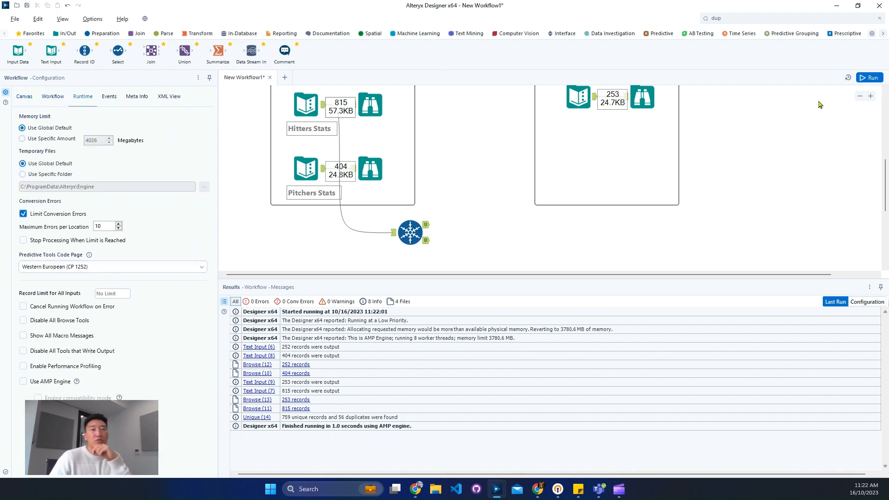
{"action": "left_click", "coordinate": [869, 77]}
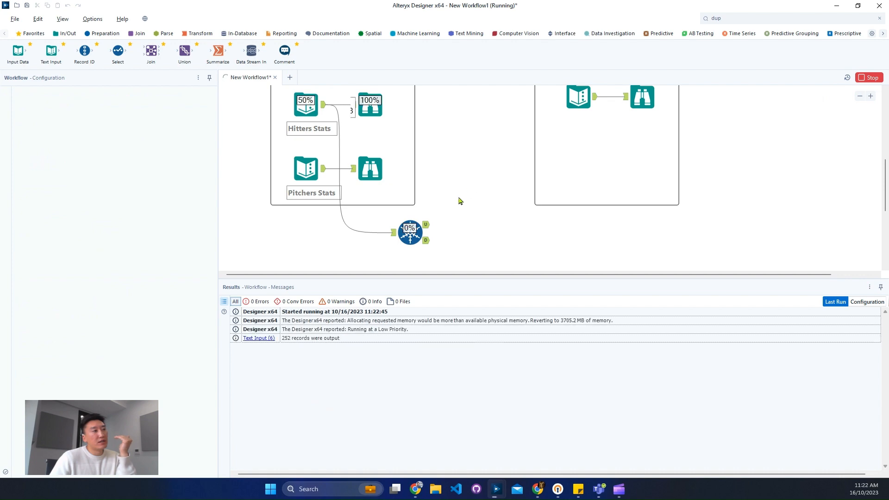
{"action": "left_click", "coordinate": [427, 228]}
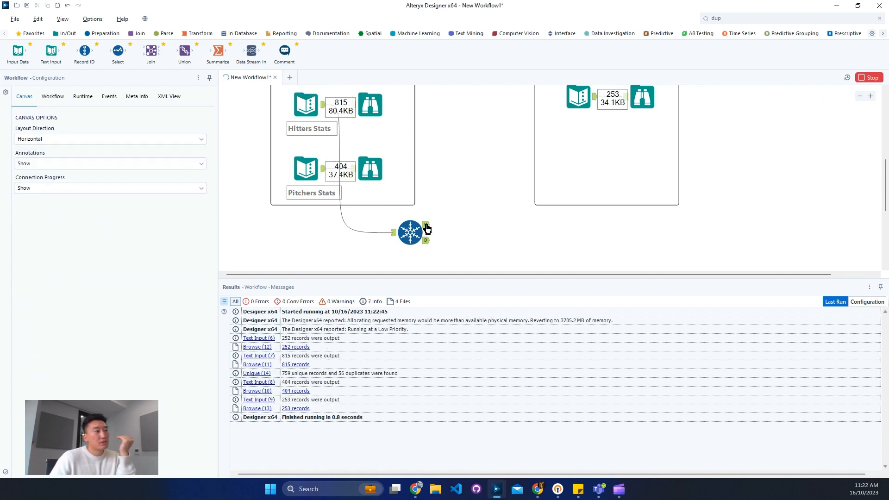
{"action": "left_click", "coordinate": [411, 231]}
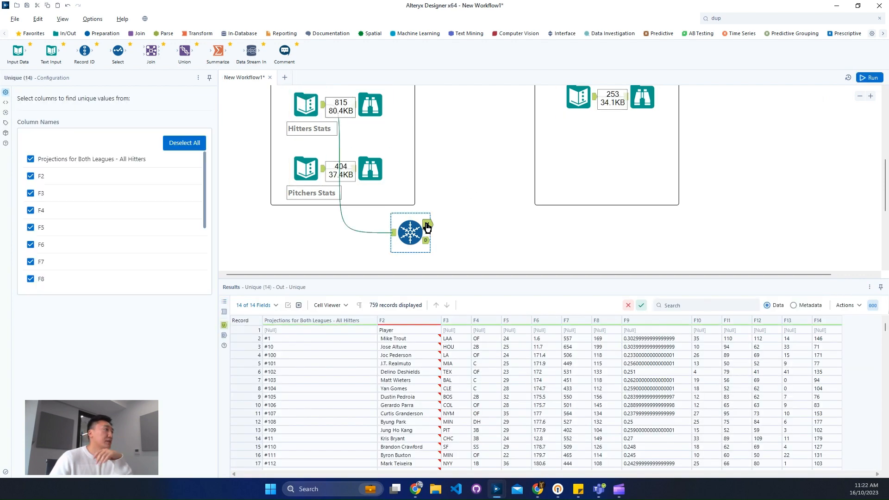
{"action": "left_click", "coordinate": [393, 233]}
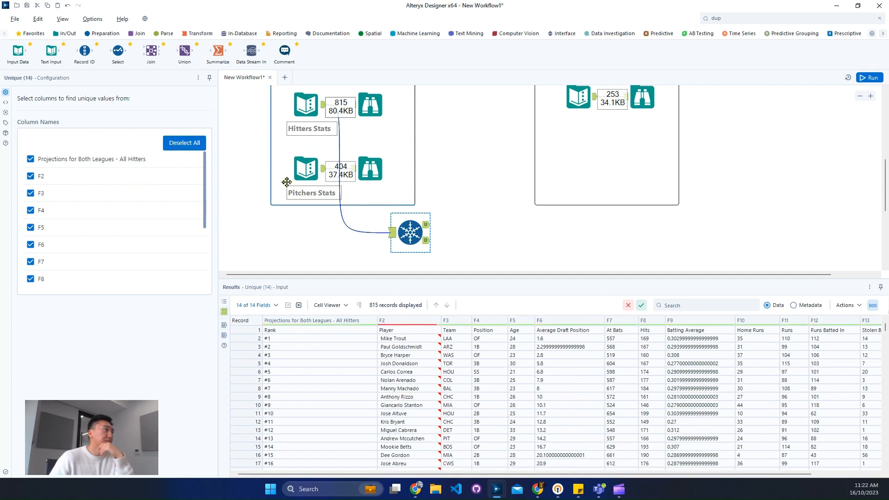
- Turn Use AMP Engine back on in the workflow's runtime settings and return to the Unique tool's input data
{"action": "left_click", "coordinate": [254, 199]}
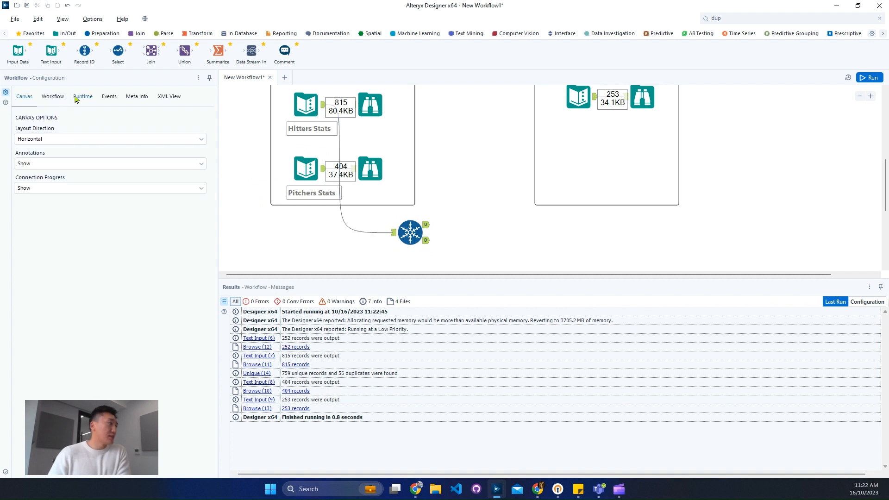
{"action": "left_click", "coordinate": [82, 97]}
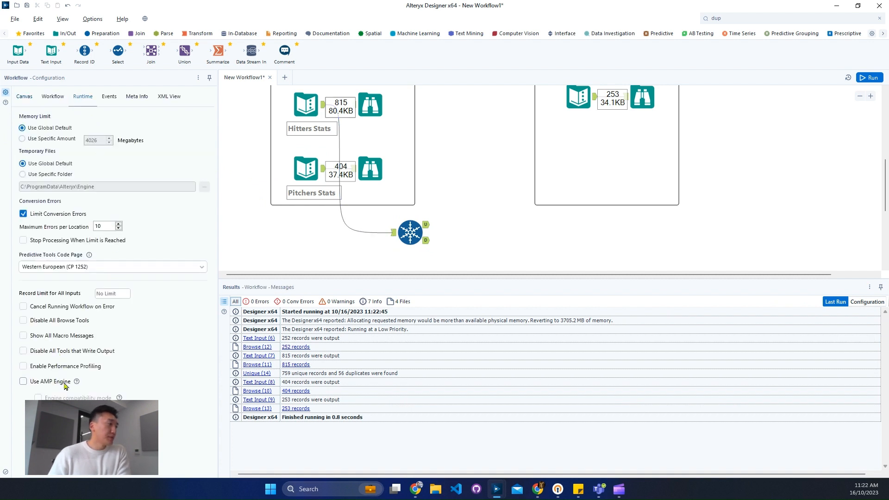
{"action": "left_click", "coordinate": [423, 224]}
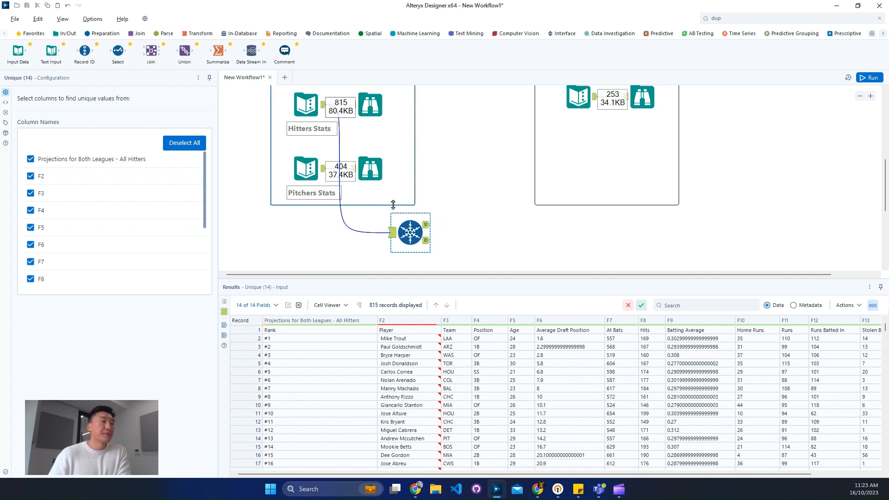
- Make room before the Unique tool, search for "dyna" and insert a Dynamic Rename tool on the connection from Hitters Stats
{"action": "left_click_drag", "start_coordinate": [414, 238], "coordinate": [470, 239]}
{"action": "left_click", "coordinate": [807, 16]}
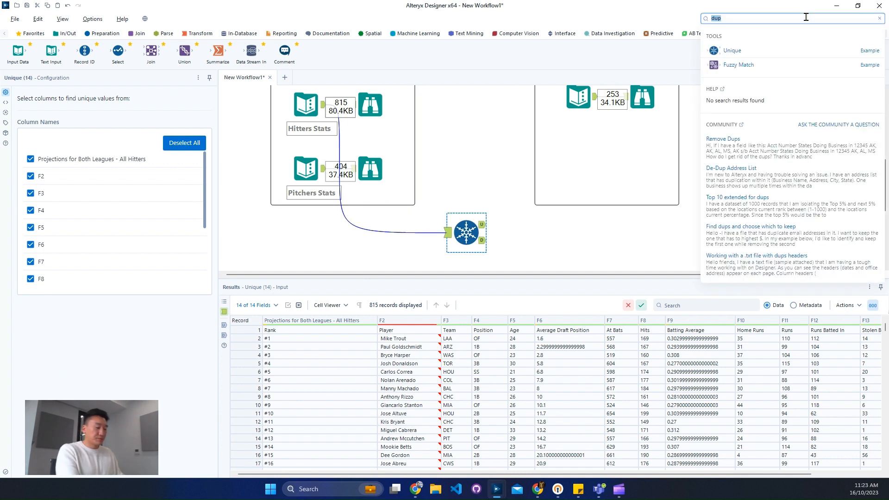
{"action": "key", "text": "BackSpace"}
{"action": "key", "text": "BackSpace"}
{"action": "key", "text": "BackSpace"}
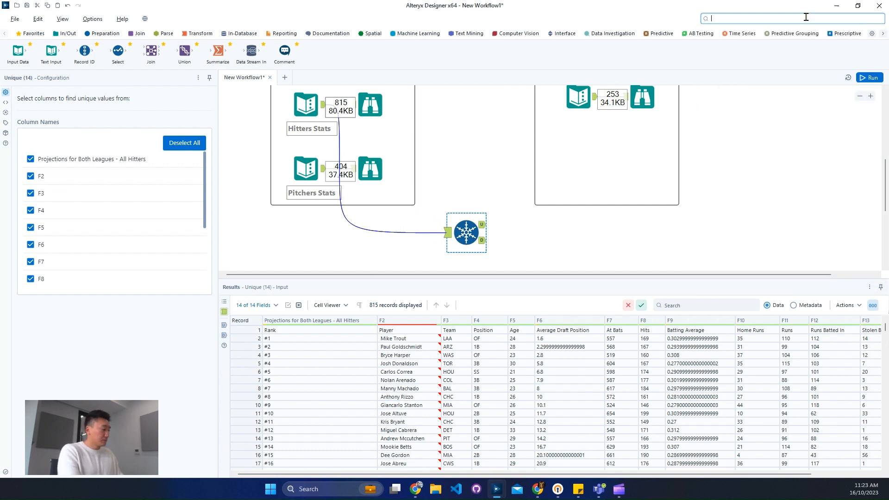
{"action": "type", "text": "dyna"}
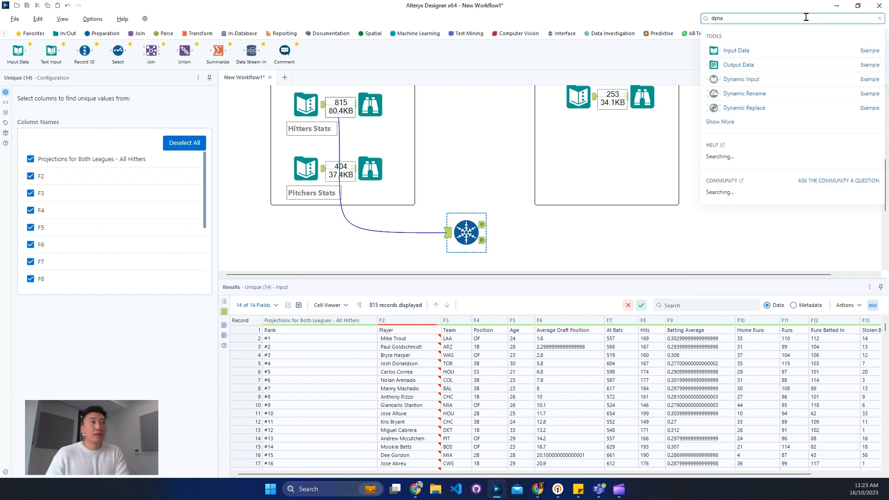
{"action": "left_click_drag", "start_coordinate": [780, 100], "coordinate": [397, 250]}
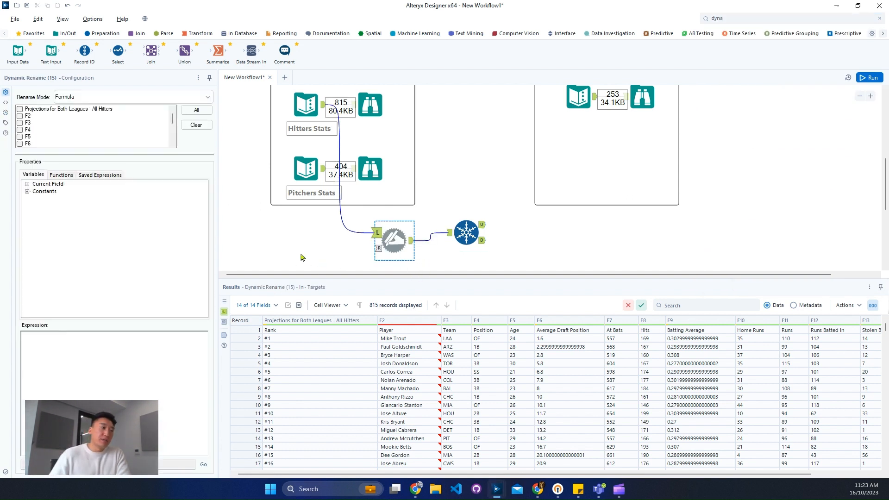
- Set the Dynamic Rename mode to Take Field Names from First Row of Data and run the workflow
{"action": "left_click", "coordinate": [136, 100]}
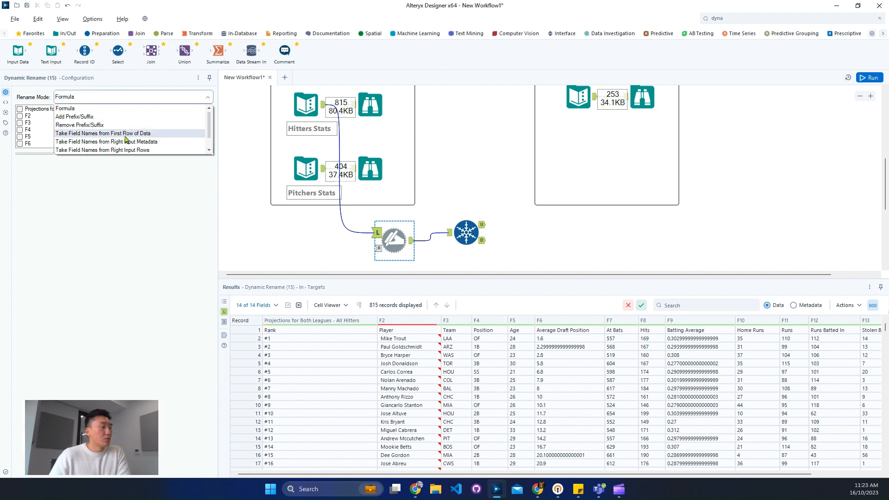
{"action": "left_click", "coordinate": [125, 134]}
{"action": "left_click", "coordinate": [242, 329]}
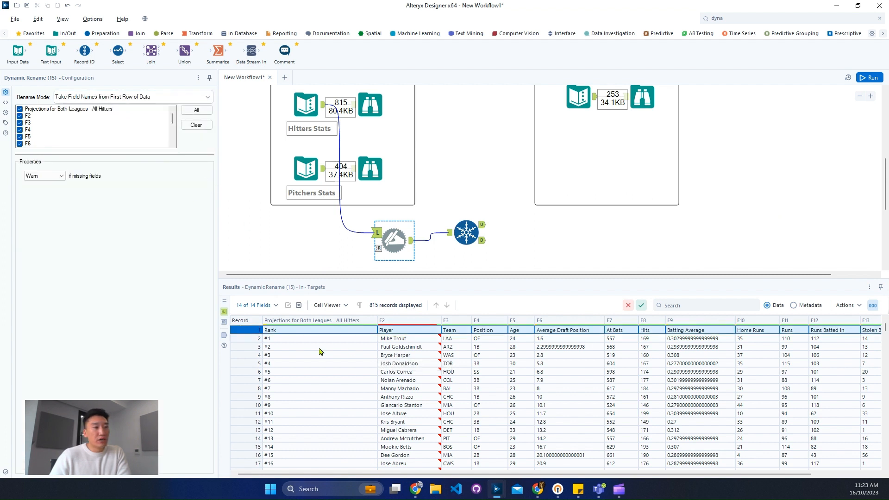
{"action": "left_click_drag", "start_coordinate": [528, 482], "coordinate": [427, 470]}
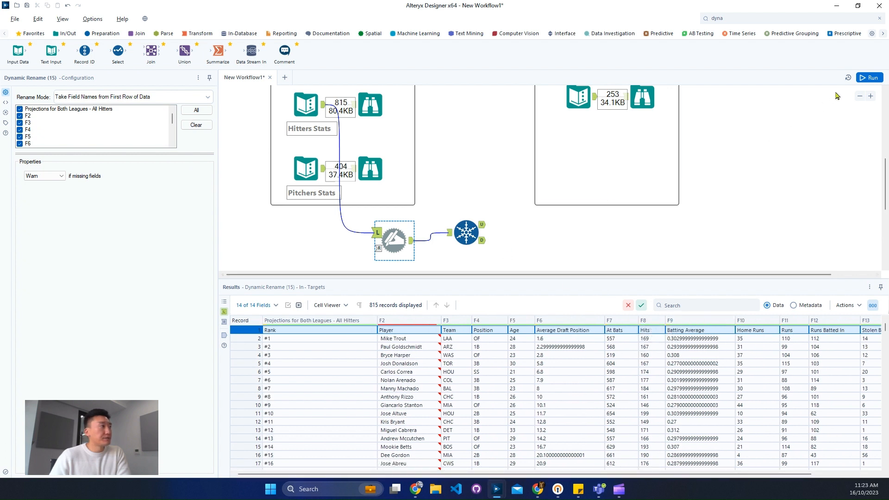
{"action": "left_click", "coordinate": [862, 79]}
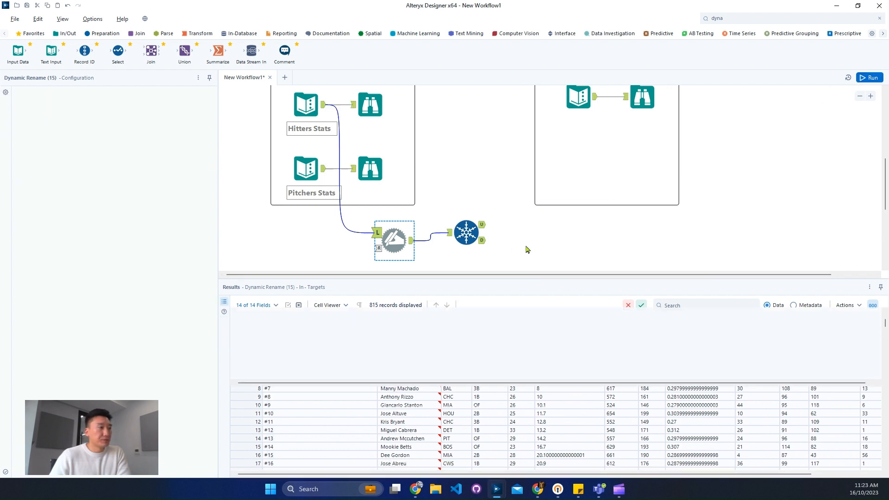
- Select all the renamed columns in the Unique tool, check the end of its input data and rerun the workflow
{"action": "left_click", "coordinate": [459, 244]}
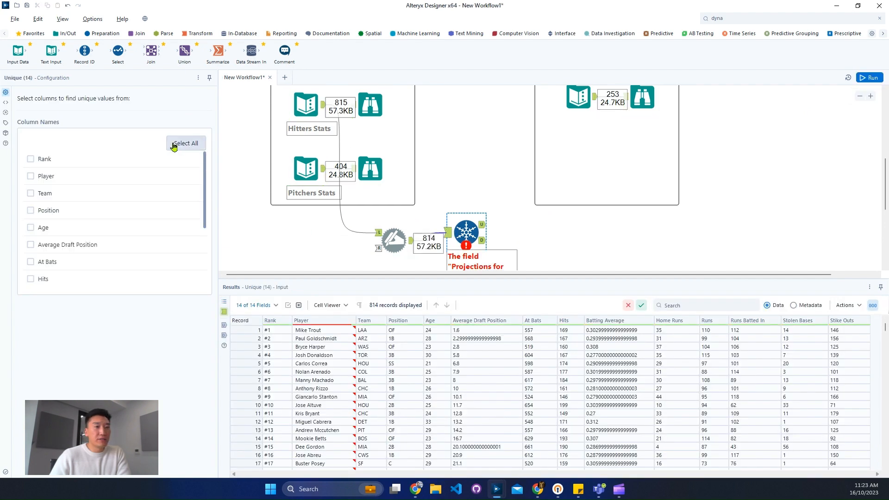
{"action": "left_click", "coordinate": [174, 146]}
{"action": "left_click_drag", "start_coordinate": [885, 327], "coordinate": [882, 458]}
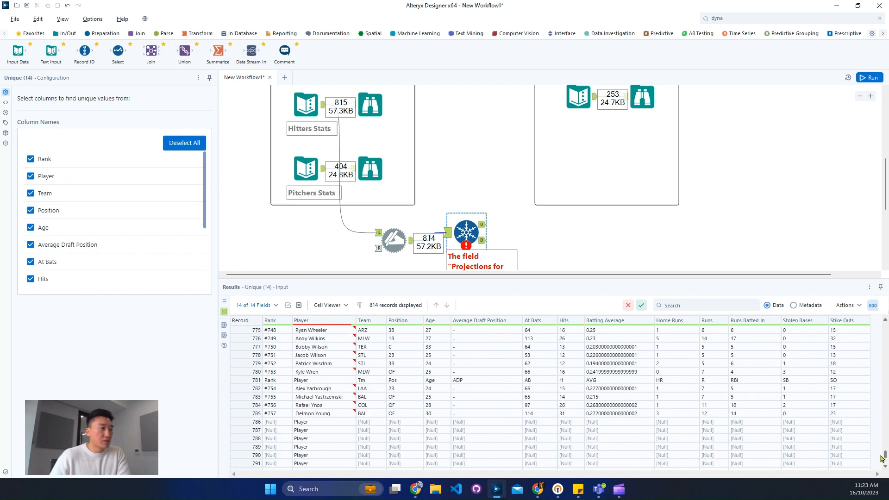
{"action": "scroll", "coordinate": [504, 391], "scroll_direction": "down", "scroll_amount": 8}
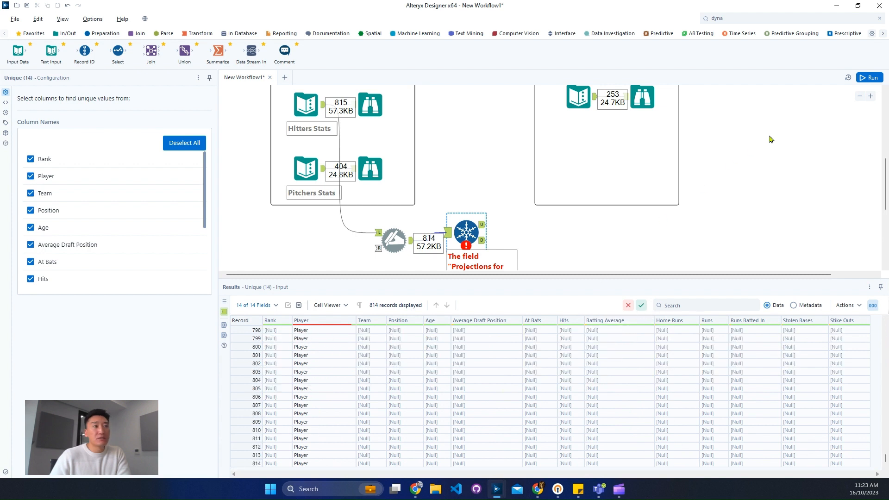
{"action": "left_click", "coordinate": [868, 79]}
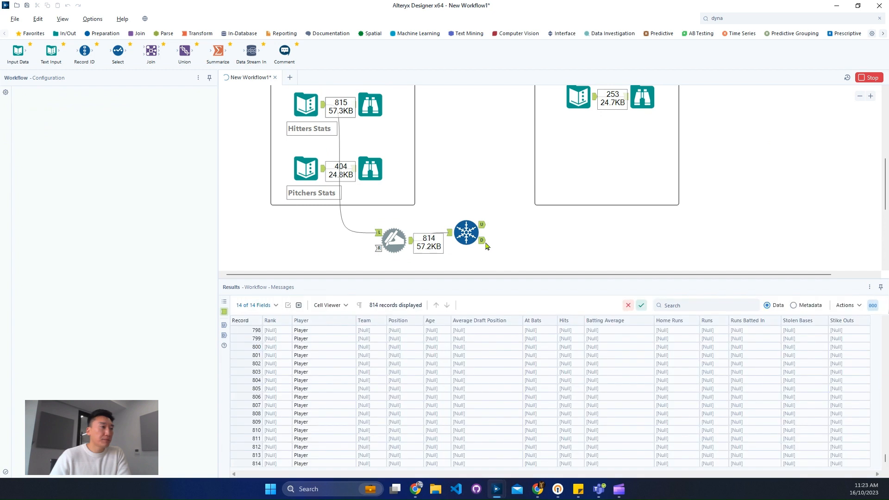
- Examine the Unique tool's duplicate records, and the first and last records of its unique output, for leftover header rows
{"action": "left_click", "coordinate": [484, 241]}
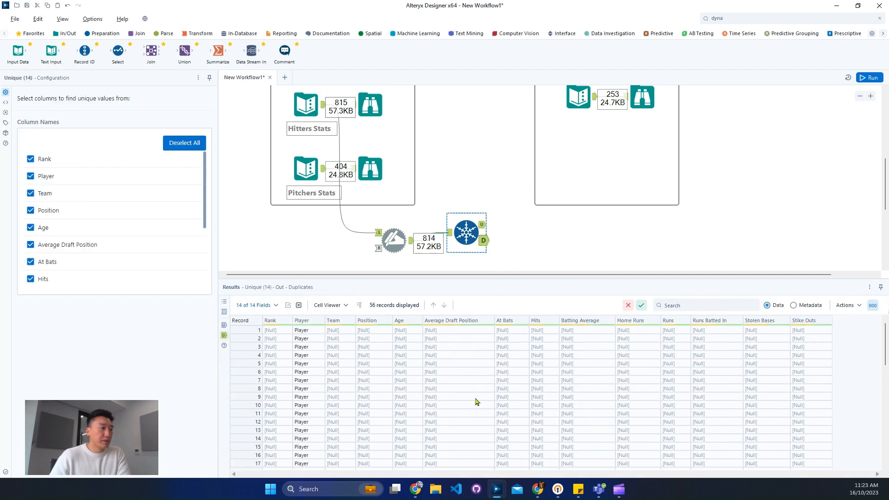
{"action": "scroll", "coordinate": [478, 396], "scroll_direction": "up", "scroll_amount": 5}
{"action": "scroll", "coordinate": [478, 396], "scroll_direction": "down", "scroll_amount": 3}
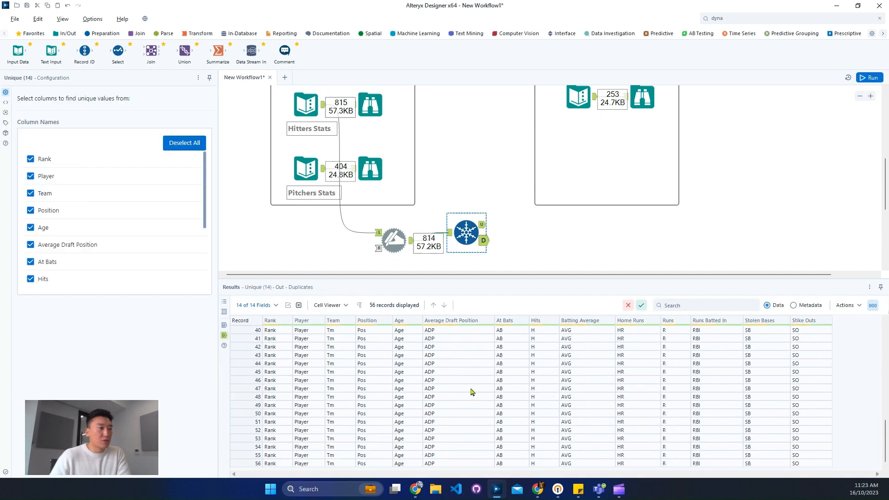
{"action": "scroll", "coordinate": [471, 392], "scroll_direction": "up", "scroll_amount": 10}
{"action": "left_click", "coordinate": [484, 226]}
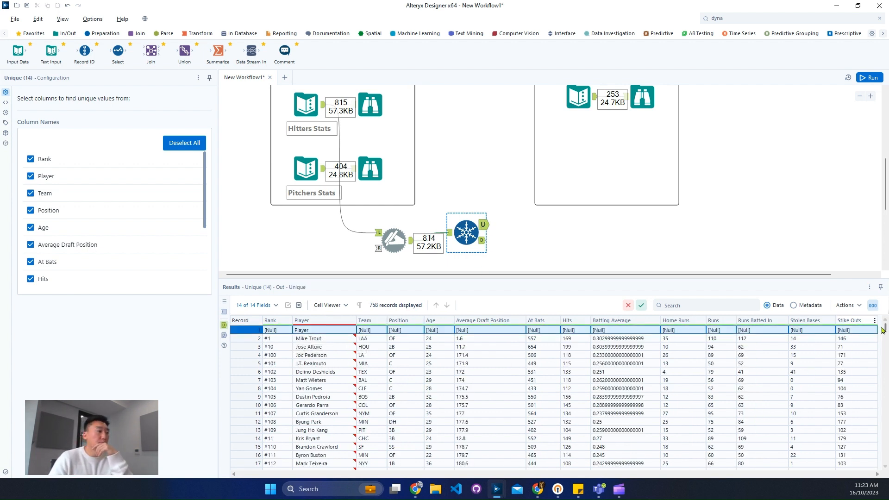
{"action": "left_click_drag", "start_coordinate": [884, 329], "coordinate": [872, 473]}
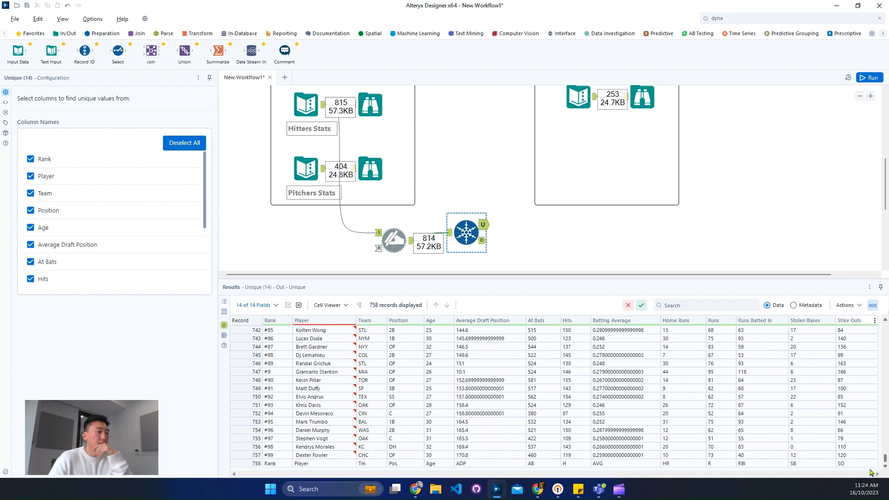
{"action": "left_click", "coordinate": [253, 463]}
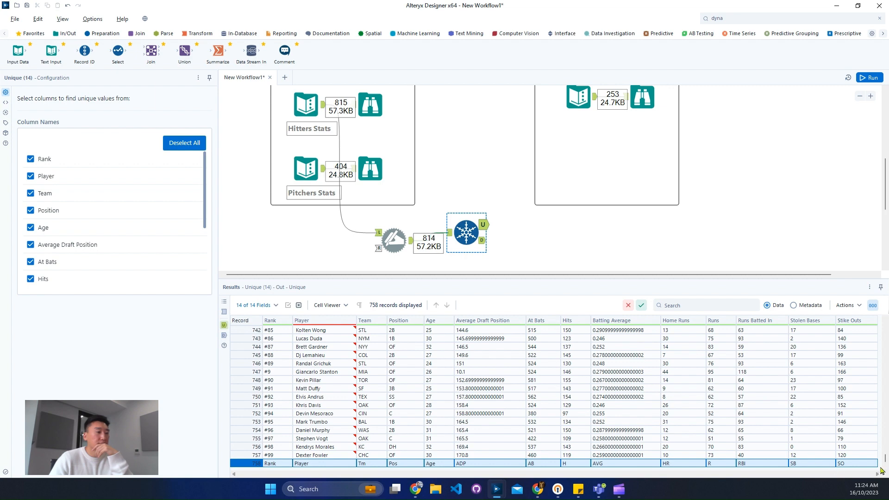
{"action": "left_click_drag", "start_coordinate": [885, 462], "coordinate": [882, 305]}
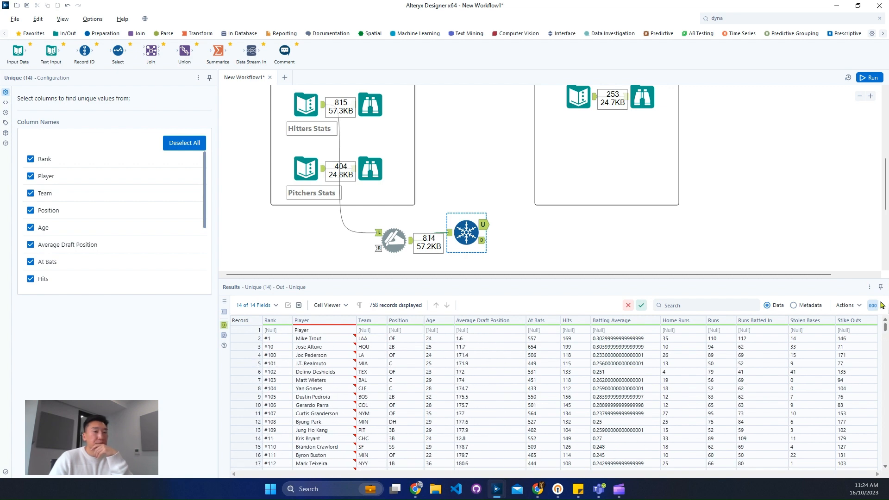
- Check the end of the Unique tool's unique records, search for "fil" and connect a Filter tool to its unique output
{"action": "left_click_drag", "start_coordinate": [885, 336], "coordinate": [886, 472]}
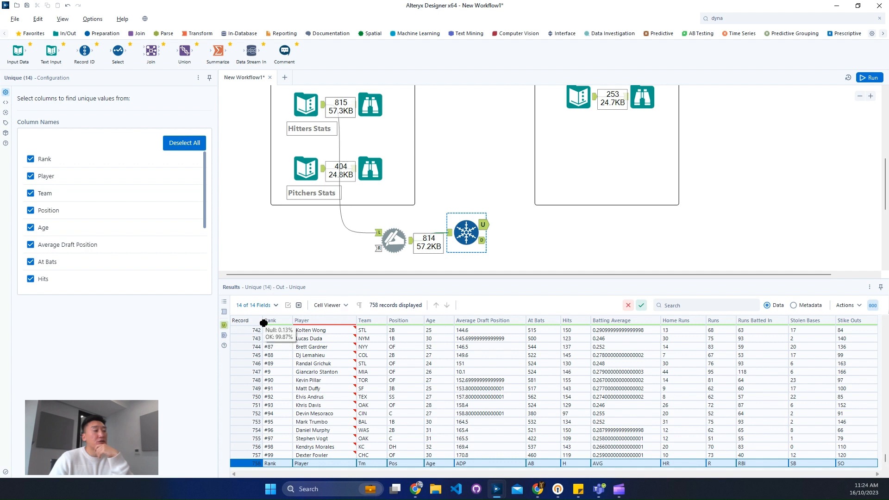
{"action": "left_click", "coordinate": [723, 20]}
{"action": "type", "text": "fil"}
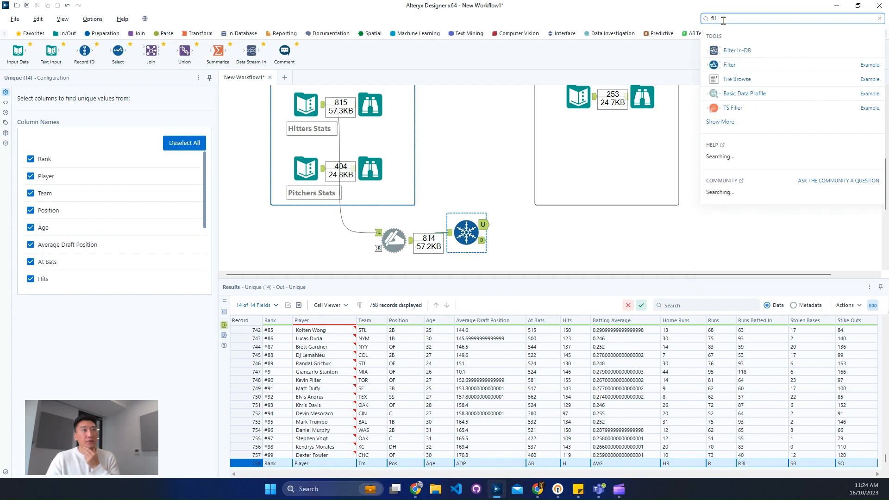
{"action": "left_click_drag", "start_coordinate": [694, 106], "coordinate": [548, 226]}
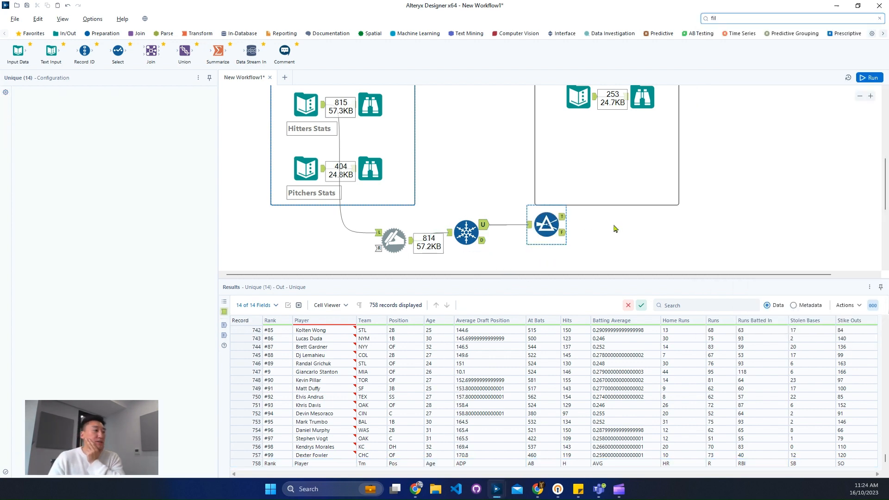
- Switch the Filter tool to a custom filter and start its expression with !IsNull([Rank])
{"action": "left_click", "coordinate": [49, 130]}
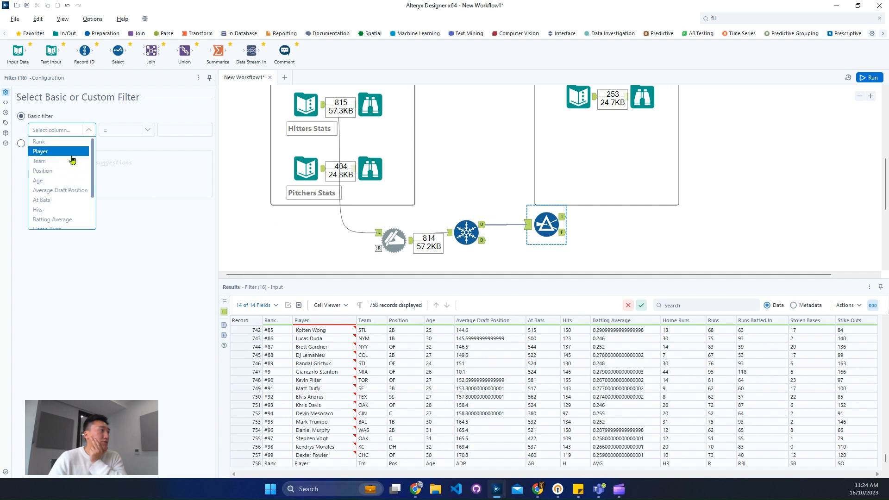
{"action": "left_click", "coordinate": [34, 142]}
{"action": "left_click", "coordinate": [31, 143]}
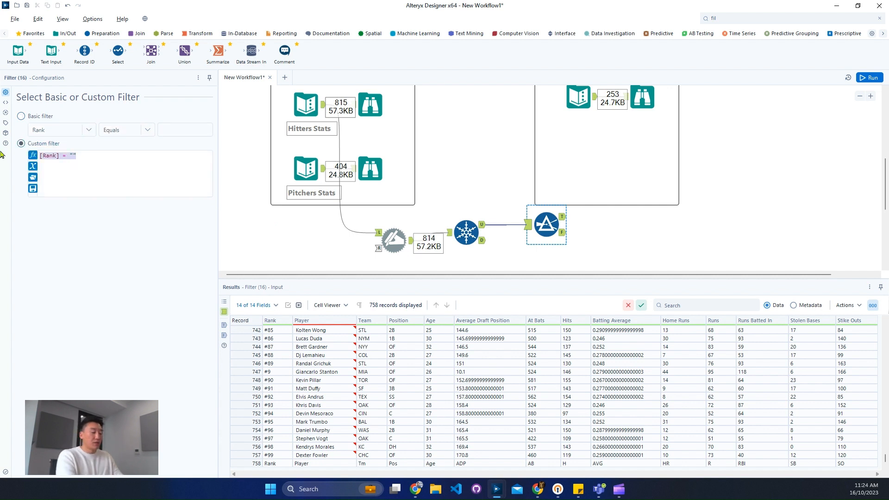
{"action": "type", "text": "!"}
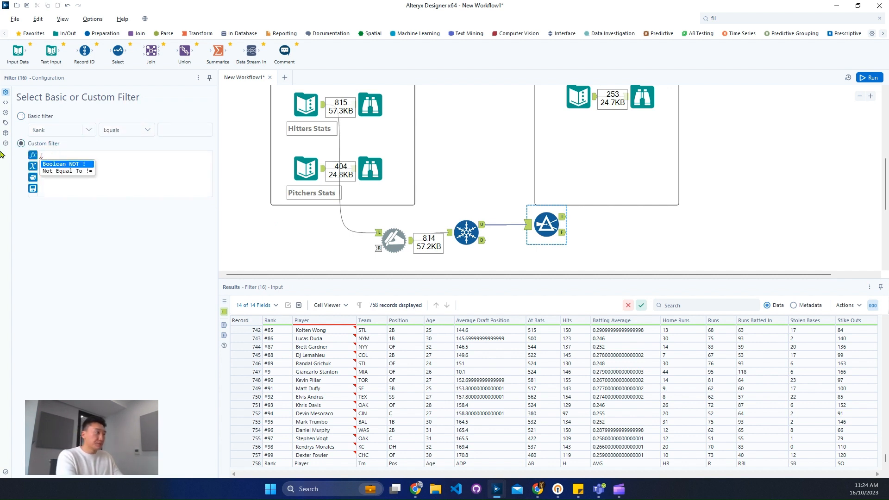
{"action": "type", "text": "IsNull(ra"}
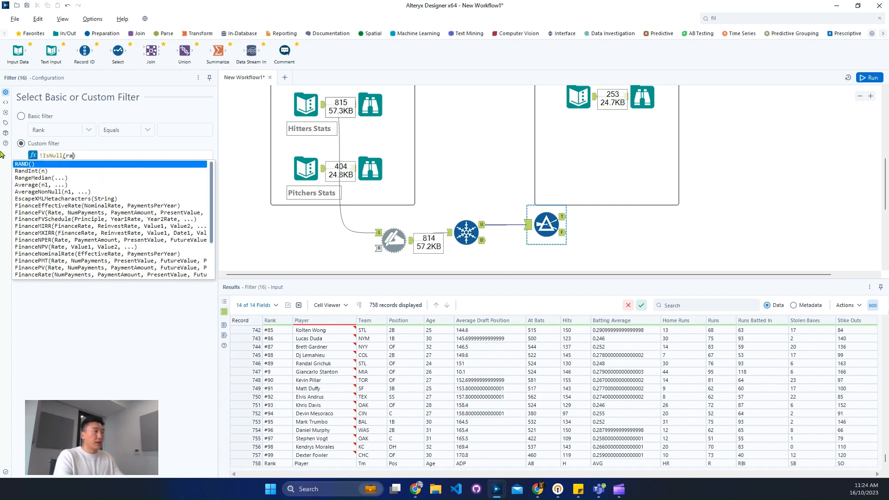
{"action": "type", "text": "nk"}
{"action": "key", "text": "Return"}
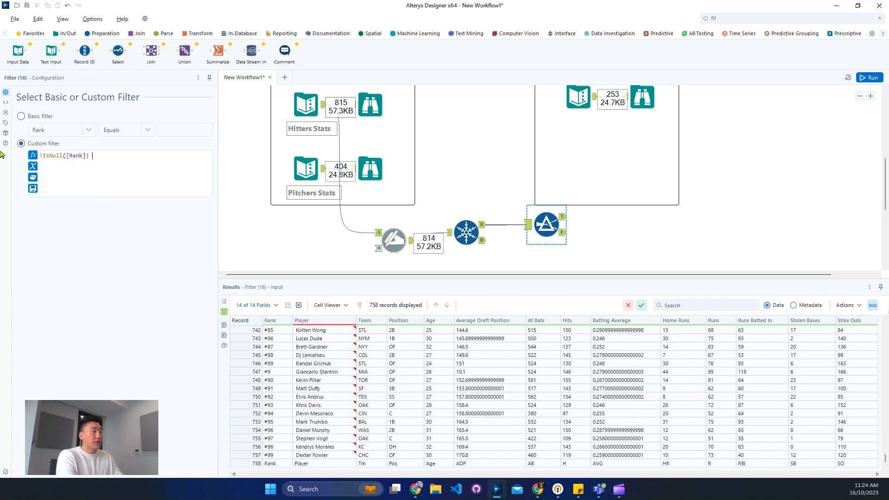
- Extend the custom filter expression with OR [Rank] != 'Rank' and run the workflow
{"action": "type", "text": "OR"}
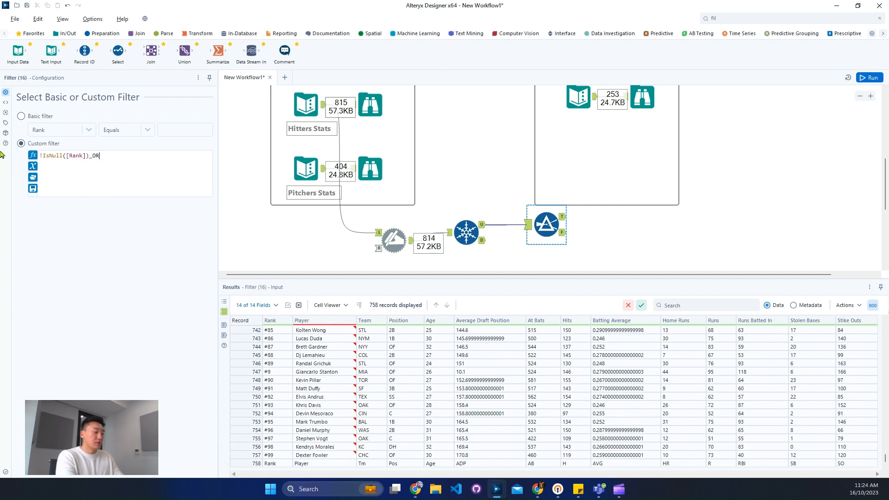
{"action": "type", "text": " ran"}
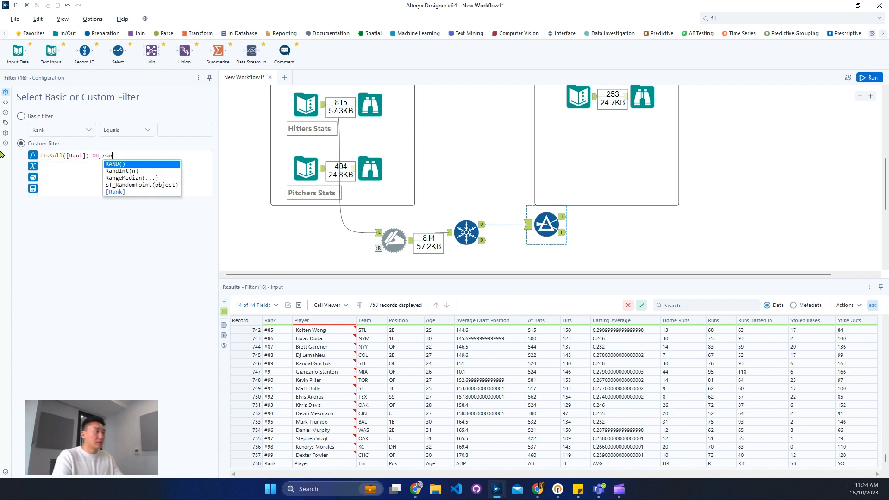
{"action": "key", "text": "Up"}
{"action": "key", "text": "Return"}
{"action": "type", "text": "!="}
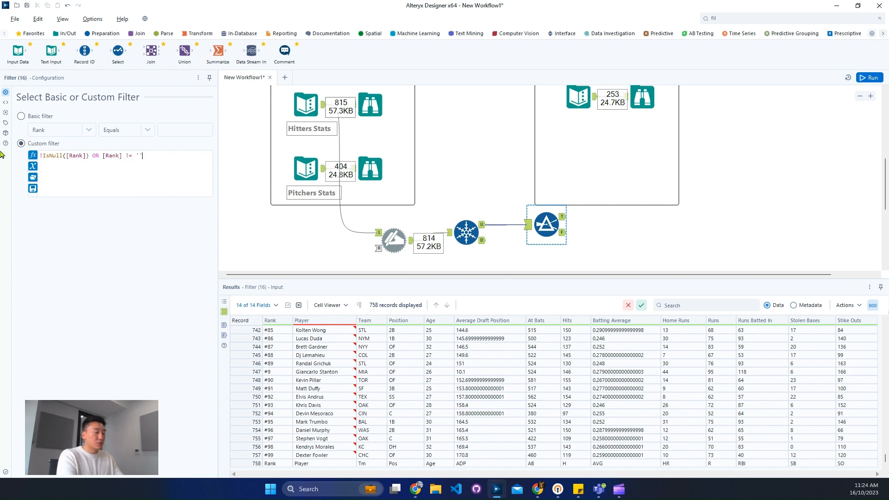
{"action": "type", "text": " 'T"}
{"action": "key", "text": "BackSpace"}
{"action": "type", "text": "Rank"}
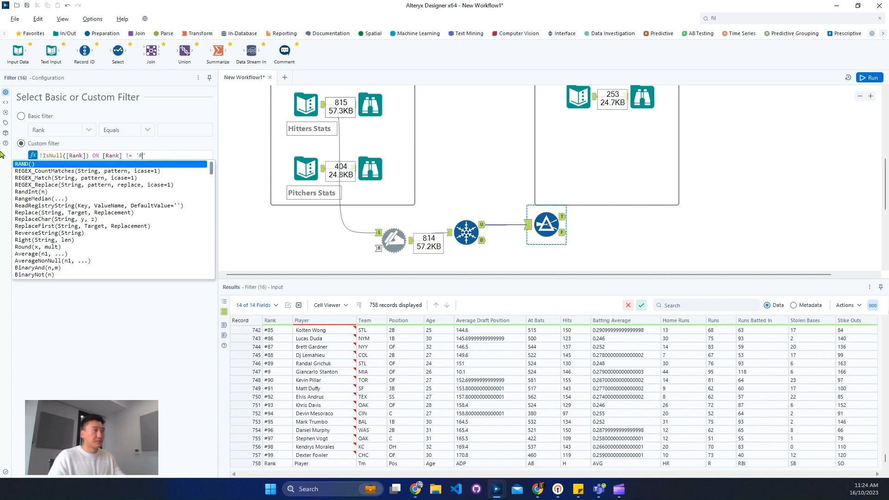
{"action": "key", "text": "ctrl+r"}
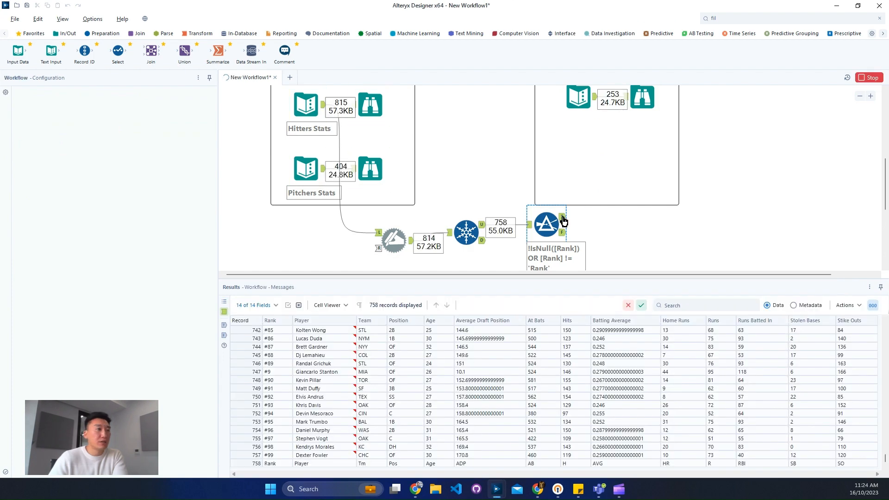
- Inspect the Filter tool's True output, rerun the workflow and check that output again for leftover header rows
{"action": "left_click", "coordinate": [563, 218]}
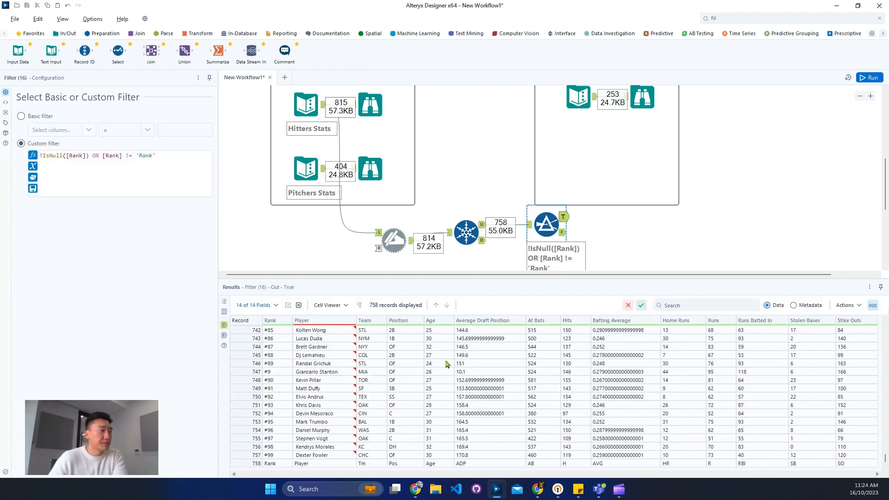
{"action": "left_click", "coordinate": [470, 348]}
{"action": "left_click", "coordinate": [324, 347]}
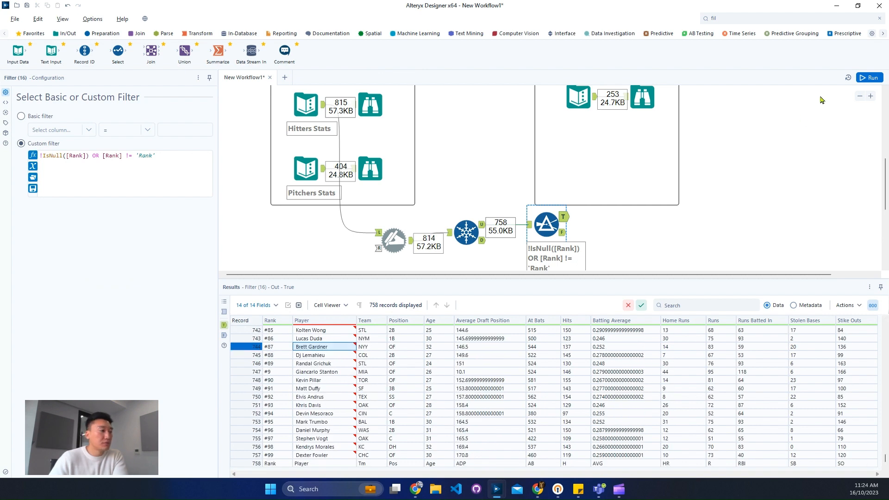
{"action": "left_click", "coordinate": [870, 77]}
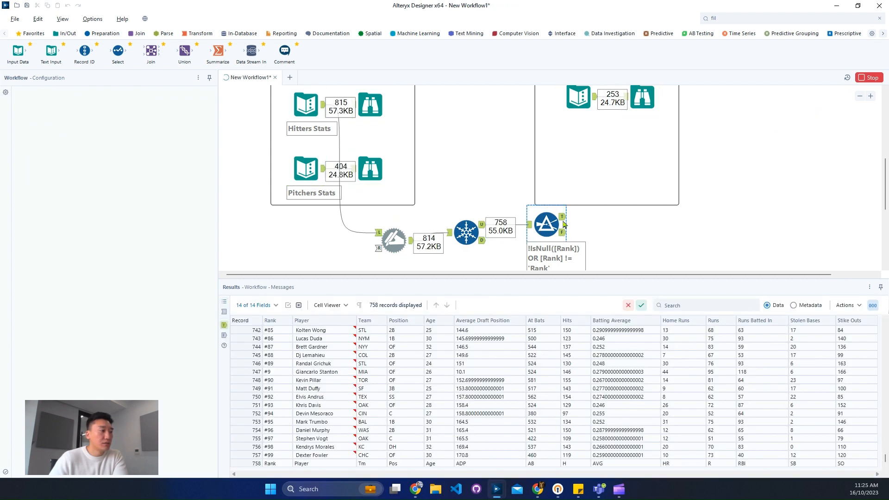
{"action": "left_click", "coordinate": [564, 224]}
- Copy the Rank cell of the last record in the Filter tool's True output without headers
{"action": "left_click", "coordinate": [277, 465]}
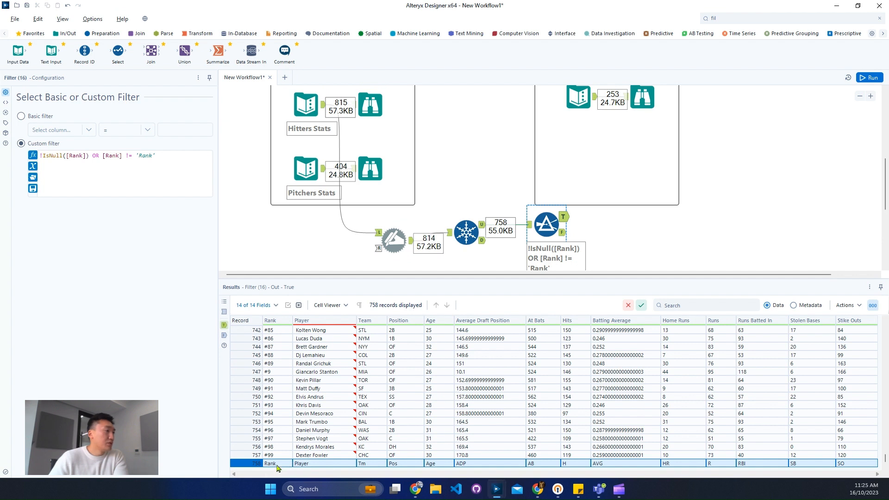
{"action": "left_click", "coordinate": [277, 465]}
{"action": "right_click", "coordinate": [277, 465]}
{"action": "left_click", "coordinate": [270, 466]}
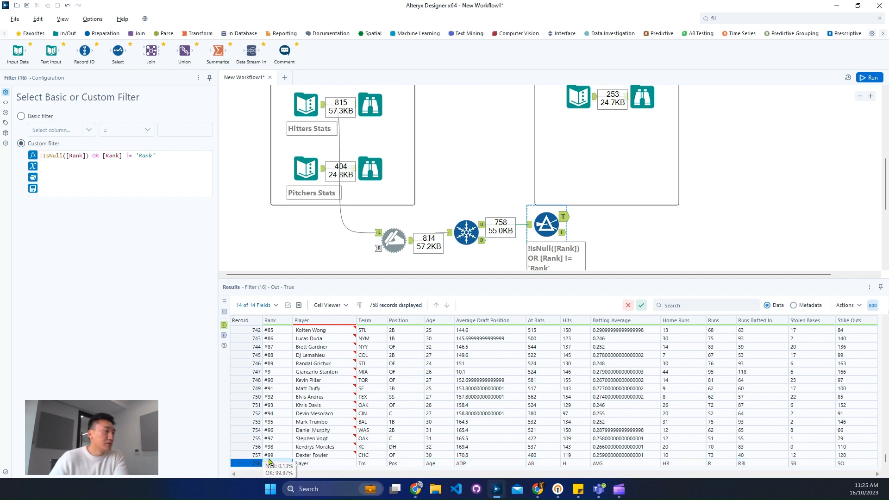
{"action": "right_click", "coordinate": [275, 465]}
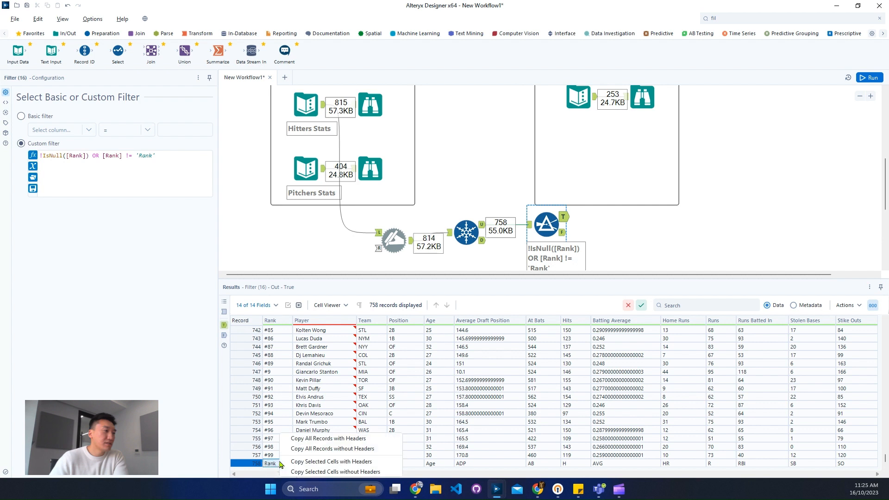
{"action": "left_click", "coordinate": [301, 472]}
{"action": "left_click", "coordinate": [463, 275]}
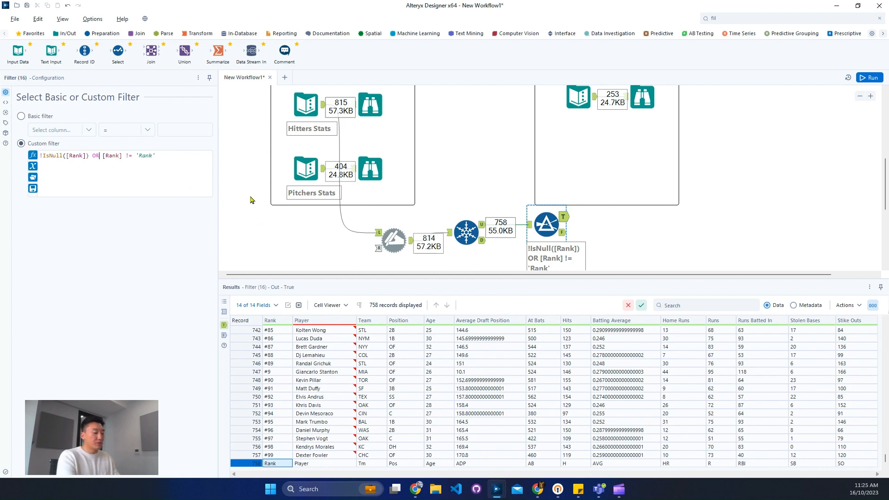
{"action": "key", "text": "BackSpace"}
{"action": "key", "text": "BackSpace"}
{"action": "type", "text": "AND"}
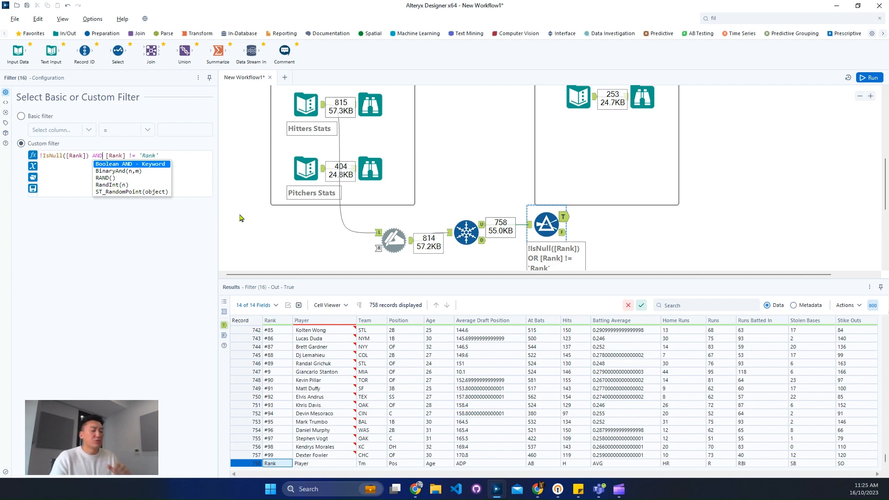
{"action": "key", "text": "BackSpace"}
{"action": "key", "text": "BackSpace"}
{"action": "key", "text": "BackSpace"}
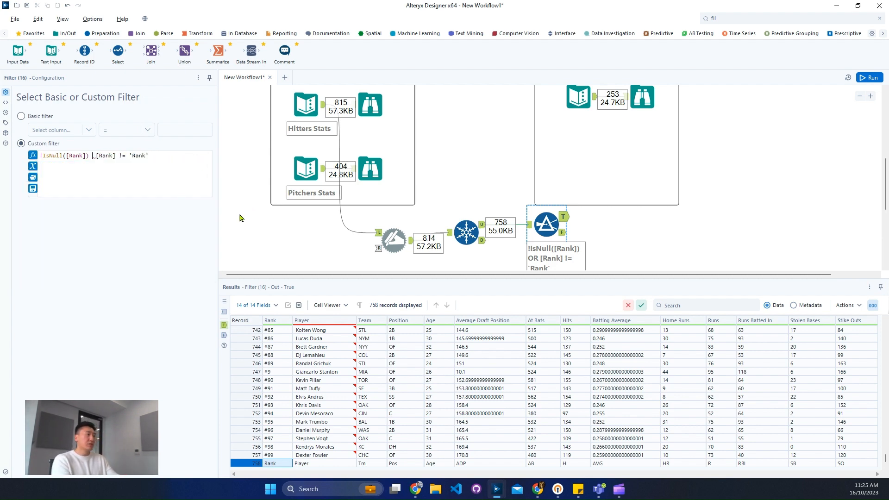
{"action": "type", "text": "Or"}
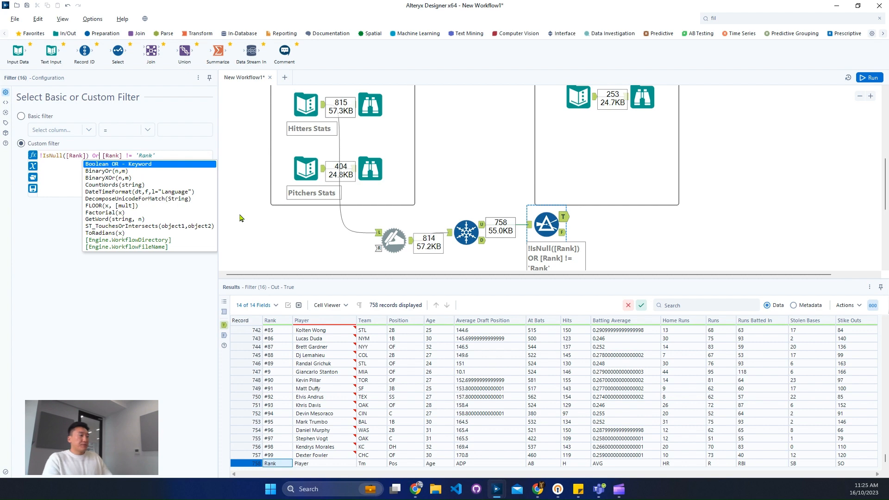
{"action": "key", "text": "Return"}
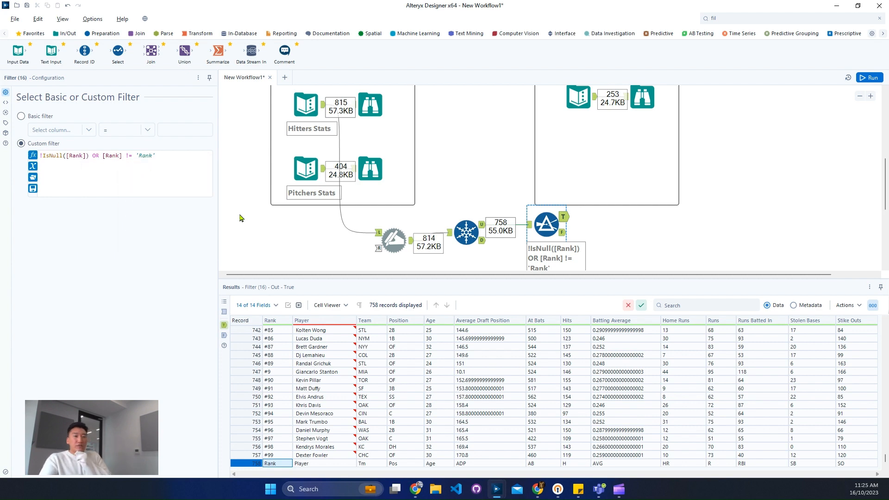
- Compare the first records of the Filter tool's True output with its False output
{"action": "left_click_drag", "start_coordinate": [881, 462], "coordinate": [885, 323]}
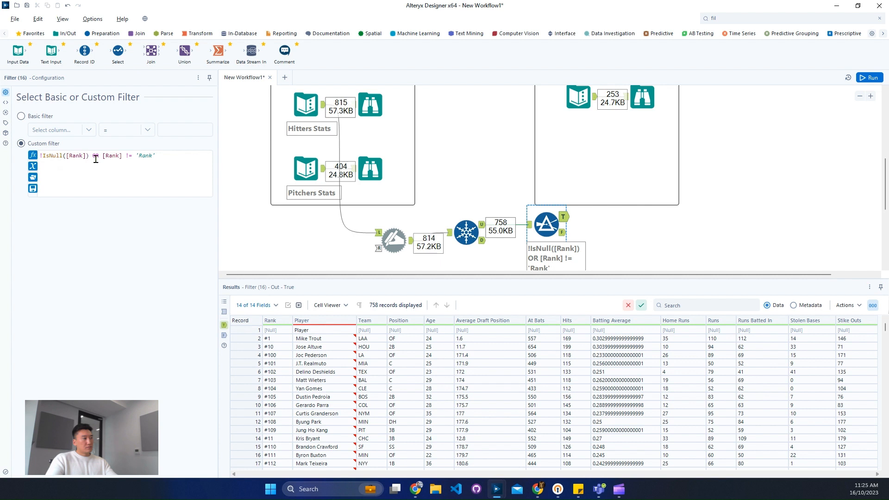
{"action": "left_click_drag", "start_coordinate": [250, 338], "coordinate": [267, 420]}
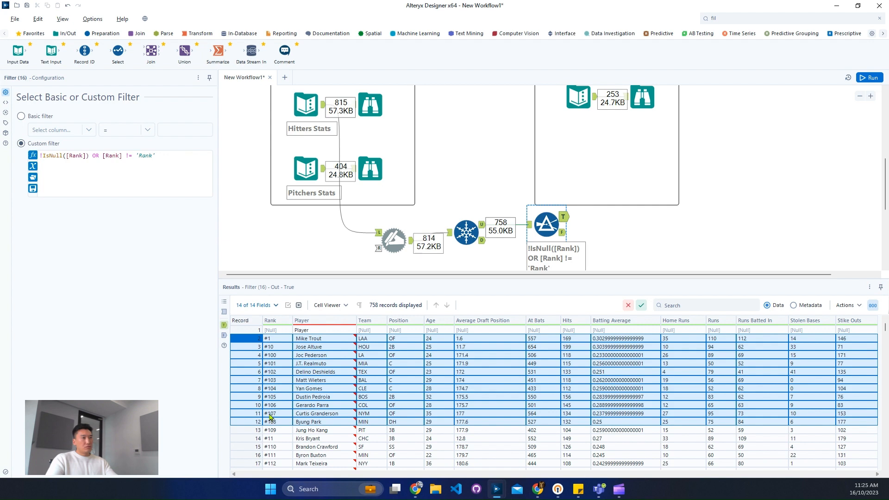
{"action": "left_click", "coordinate": [566, 235]}
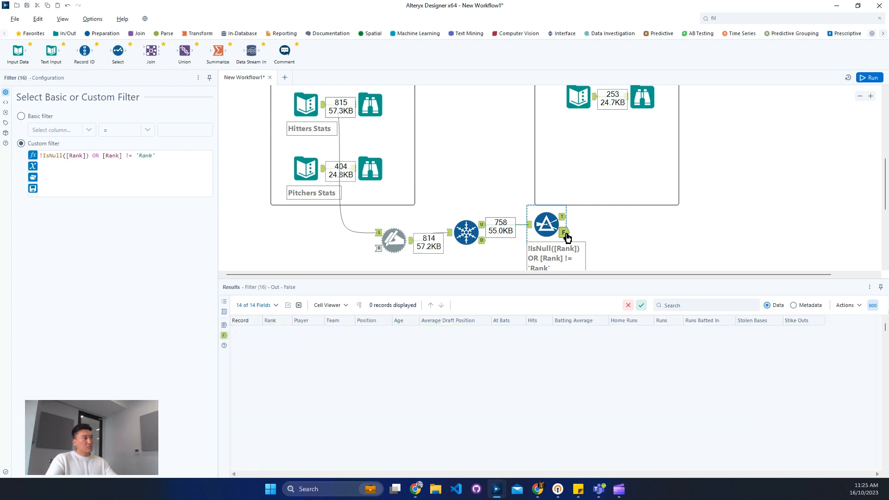
{"action": "left_click", "coordinate": [564, 217]}
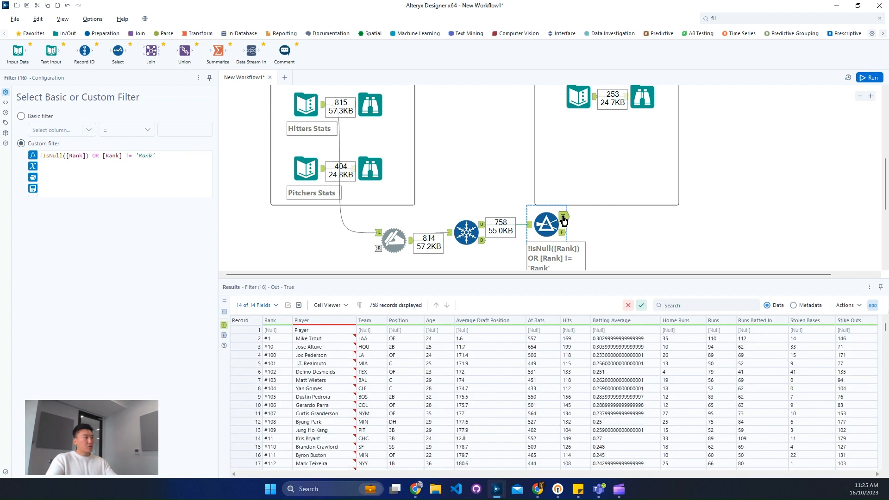
- Replace OR with AND in the custom filter so it reads !IsNull([Rank]) AND [Rank] != 'Rank', and run the workflow
{"action": "double_click", "coordinate": [95, 156]}
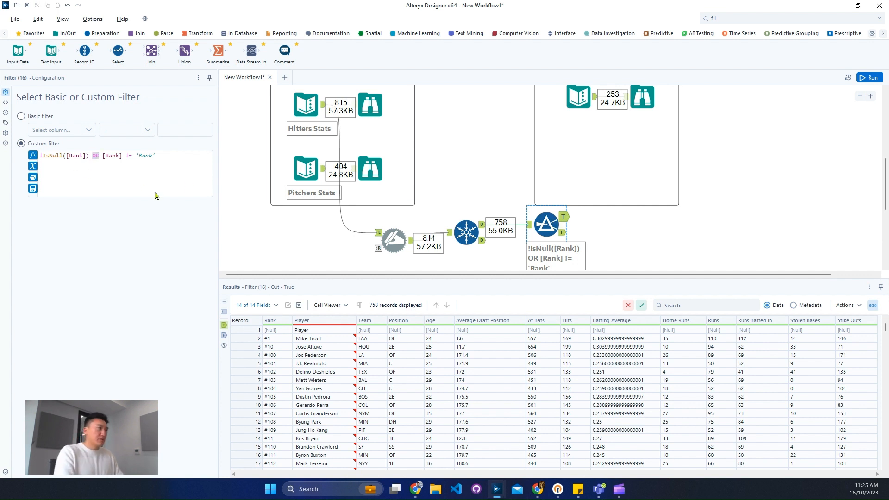
{"action": "type", "text": "a"}
{"action": "key", "text": "Up"}
{"action": "key", "text": "Up"}
{"action": "key", "text": "Up"}
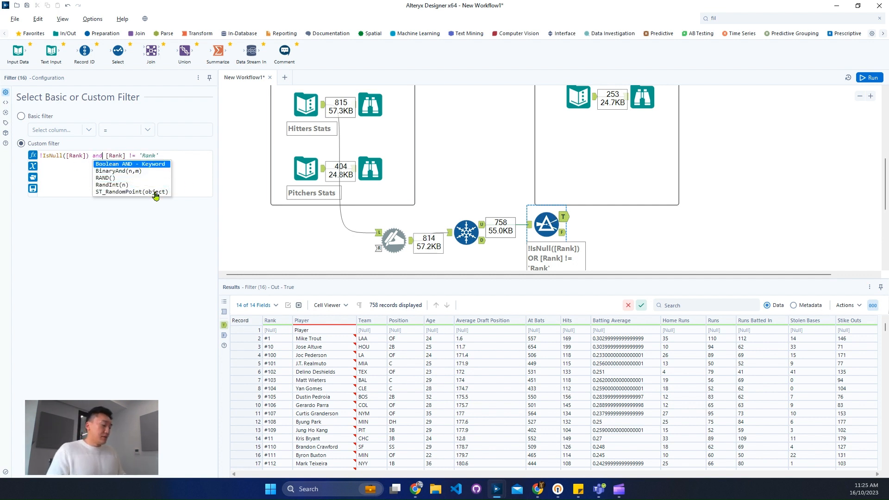
{"action": "key", "text": "Return"}
{"action": "key", "text": "ctrl+r"}
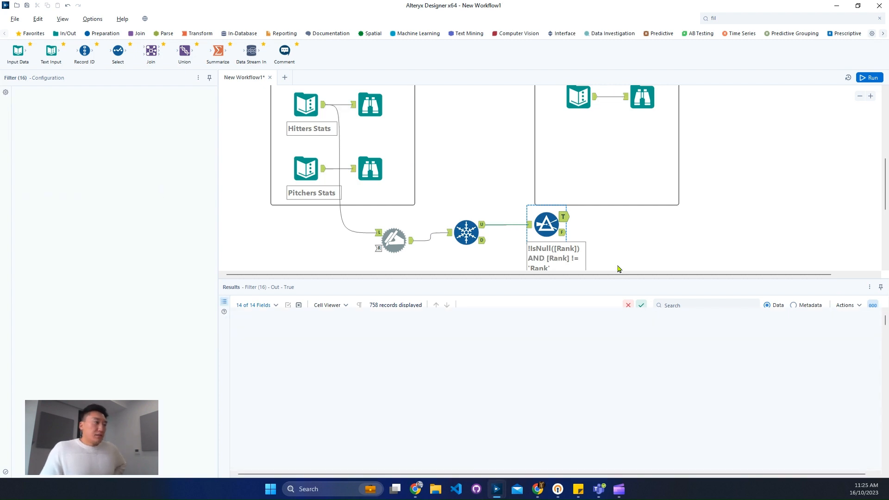
- Check the Filter tool's True and False outputs to verify which header rows are excluded
{"action": "left_click", "coordinate": [563, 217]}
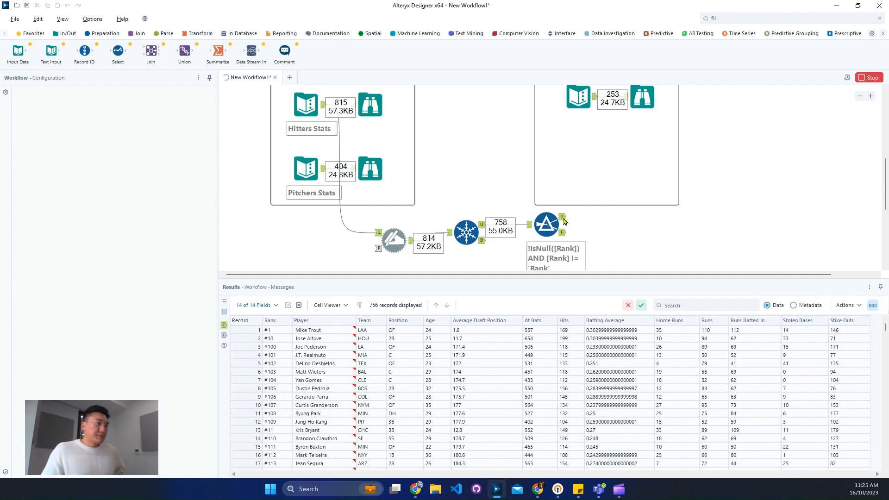
{"action": "left_click", "coordinate": [563, 233]}
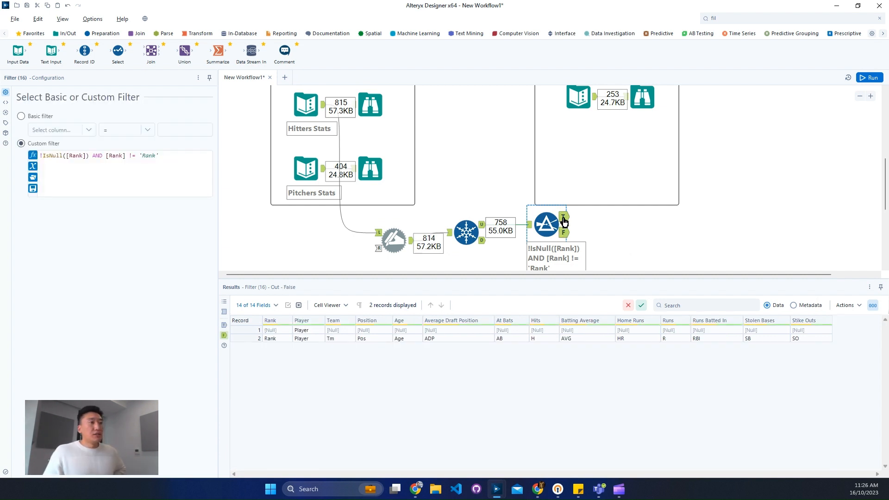
{"action": "left_click", "coordinate": [564, 218]}
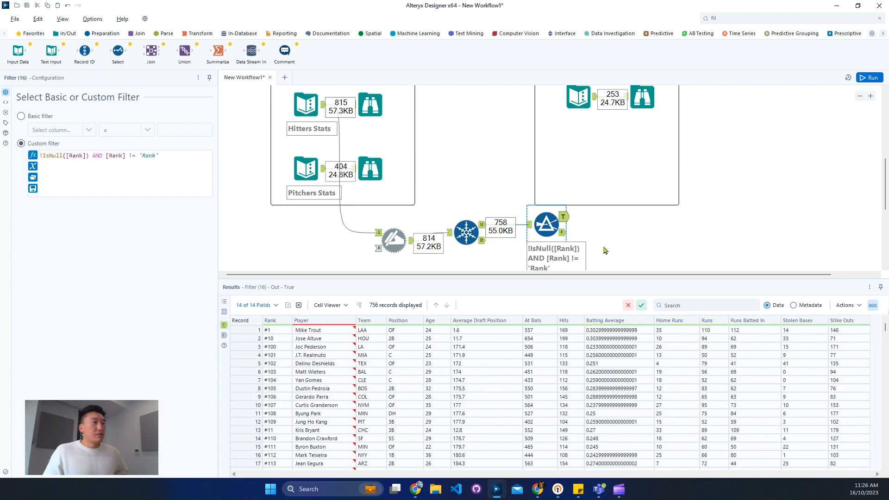
- Move the hitters' Dynamic Rename, Unique and Filter tools together to a clear spot below the Input container
{"action": "scroll", "coordinate": [607, 246], "scroll_direction": "down", "scroll_amount": 3}
{"action": "left_click_drag", "start_coordinate": [597, 181], "coordinate": [374, 110]}
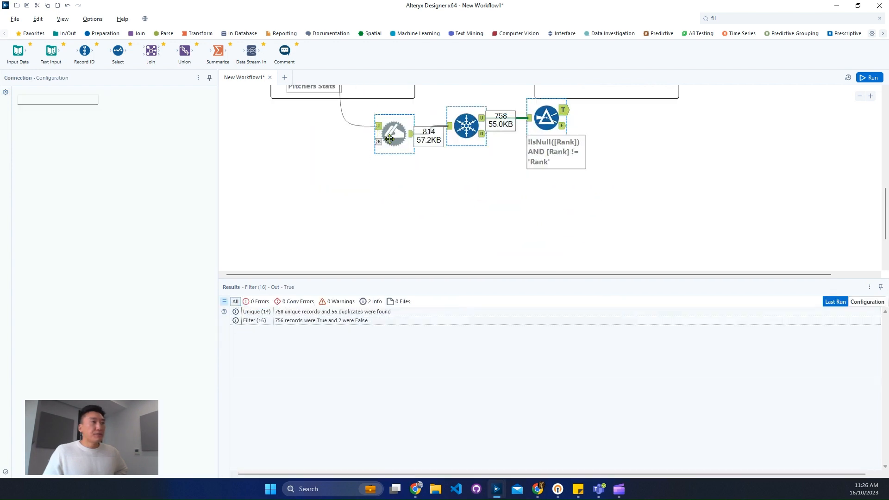
{"action": "left_click_drag", "start_coordinate": [394, 141], "coordinate": [378, 172]}
- Examine the Player and Rank values in the hitters Filter tool's True output
{"action": "left_click", "coordinate": [545, 143]}
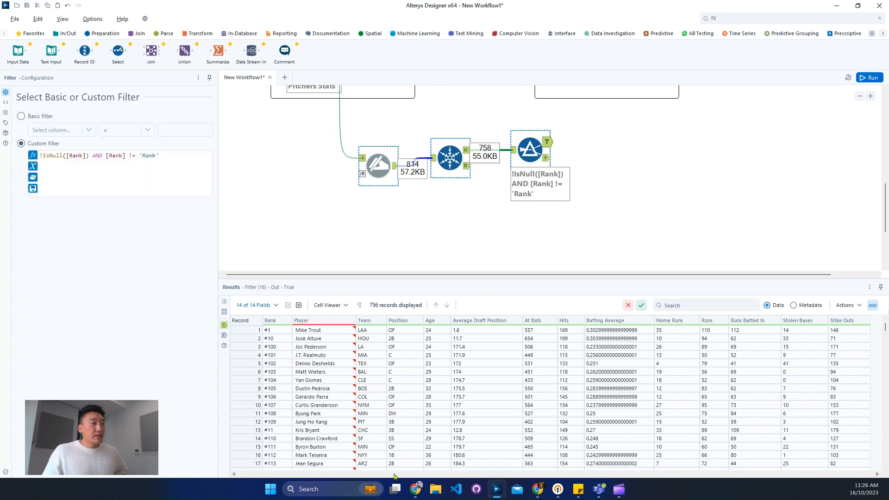
{"action": "left_click_drag", "start_coordinate": [324, 330], "coordinate": [345, 422]}
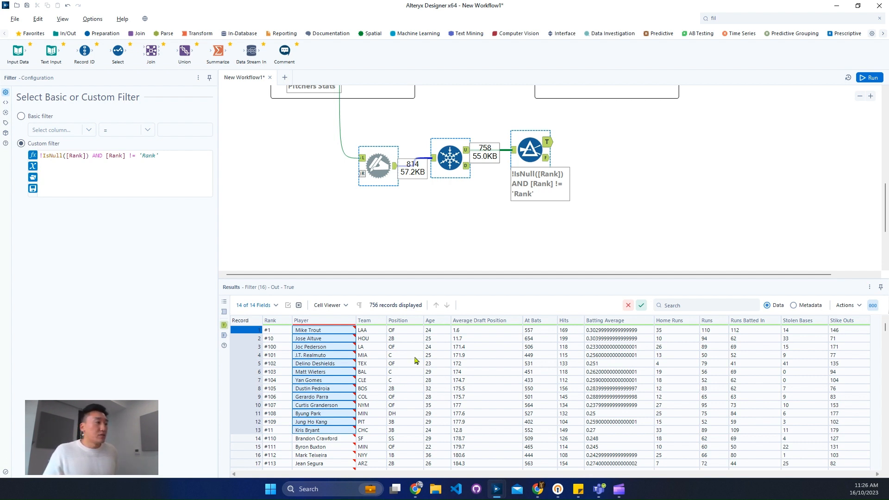
{"action": "left_click_drag", "start_coordinate": [277, 338], "coordinate": [280, 365]}
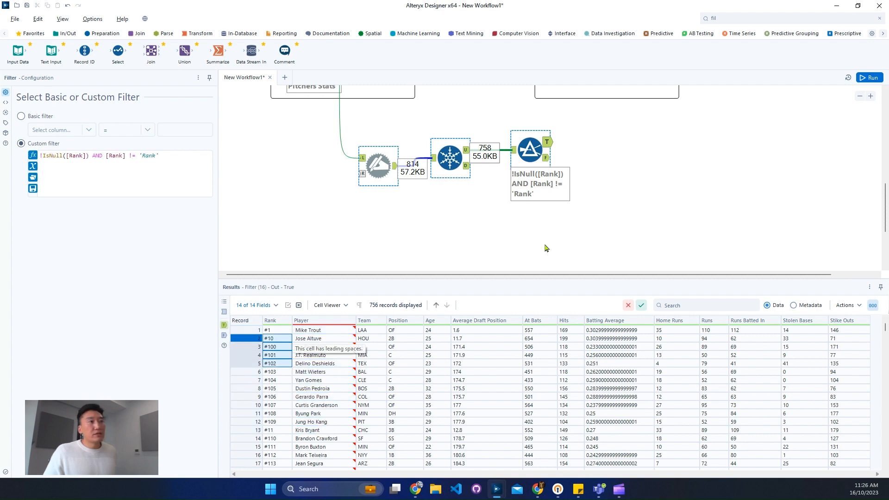
- Examine the expected output's pick columns and its Hitter Rank and Pitcher Rank columns against the remaining fields
{"action": "scroll", "coordinate": [669, 204], "scroll_direction": "up", "scroll_amount": 5}
{"action": "left_click", "coordinate": [648, 187]}
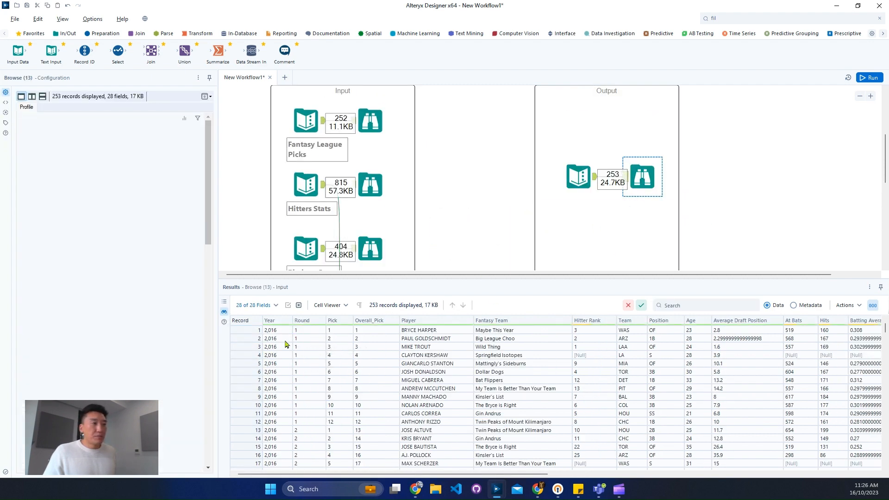
{"action": "left_click_drag", "start_coordinate": [278, 331], "coordinate": [385, 391]}
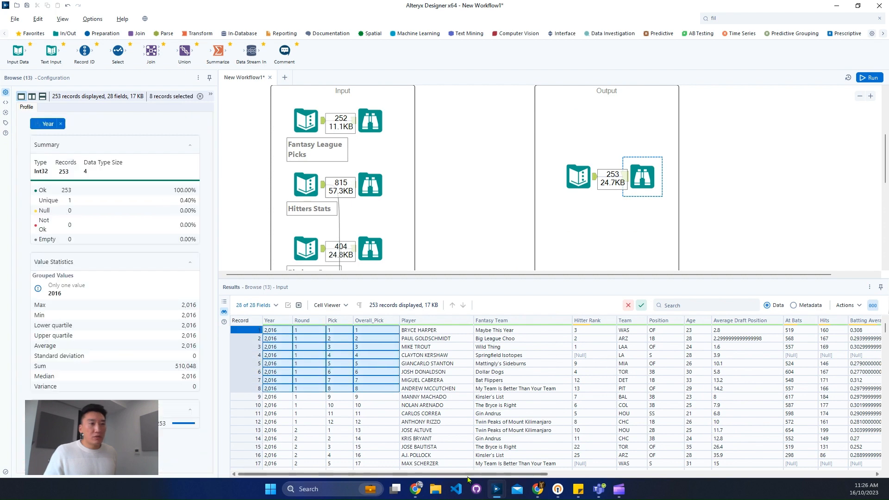
{"action": "left_click_drag", "start_coordinate": [469, 474], "coordinate": [806, 483]}
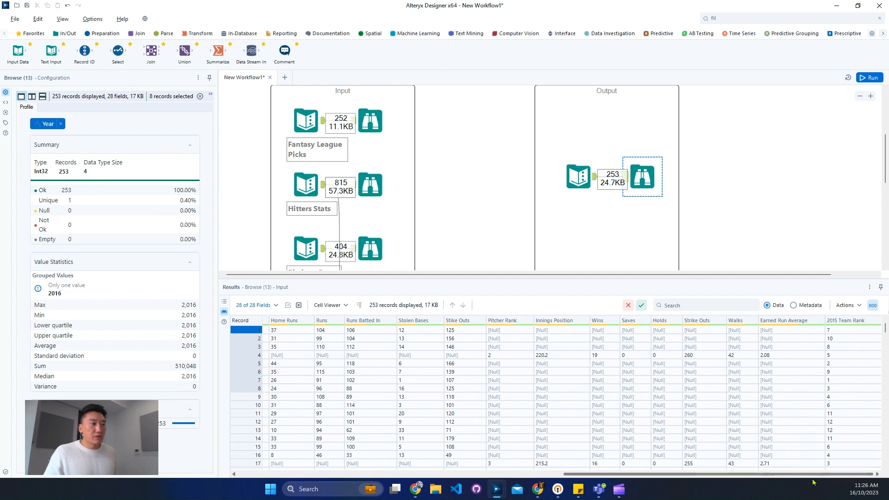
{"action": "left_click_drag", "start_coordinate": [507, 330], "coordinate": [509, 381]}
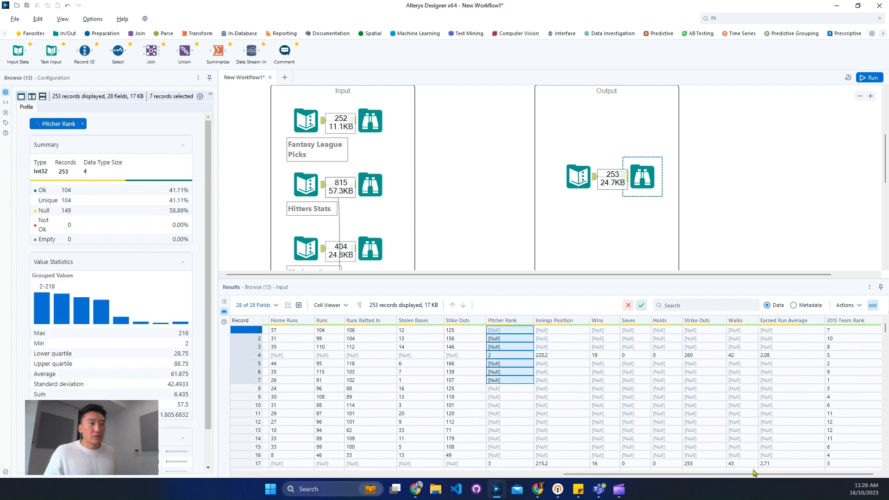
{"action": "left_click_drag", "start_coordinate": [753, 476], "coordinate": [477, 442]}
{"action": "left_click_drag", "start_coordinate": [431, 330], "coordinate": [454, 414]}
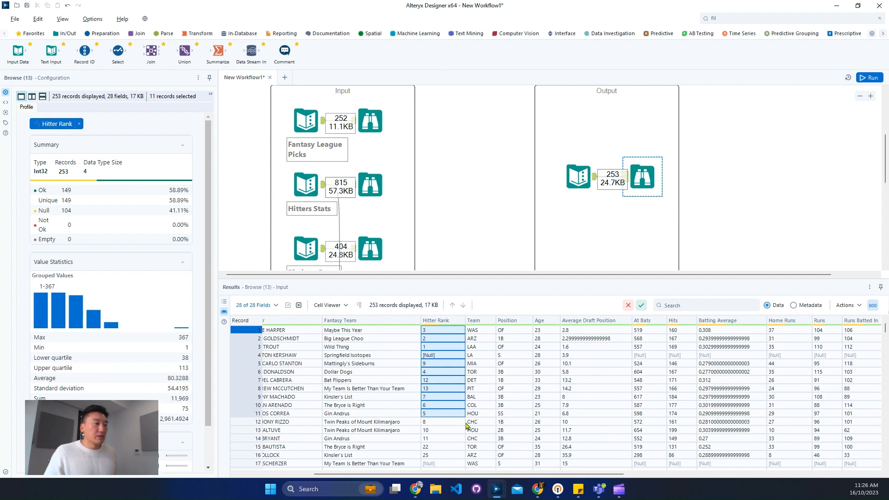
{"action": "left_click_drag", "start_coordinate": [481, 476], "coordinate": [396, 471]}
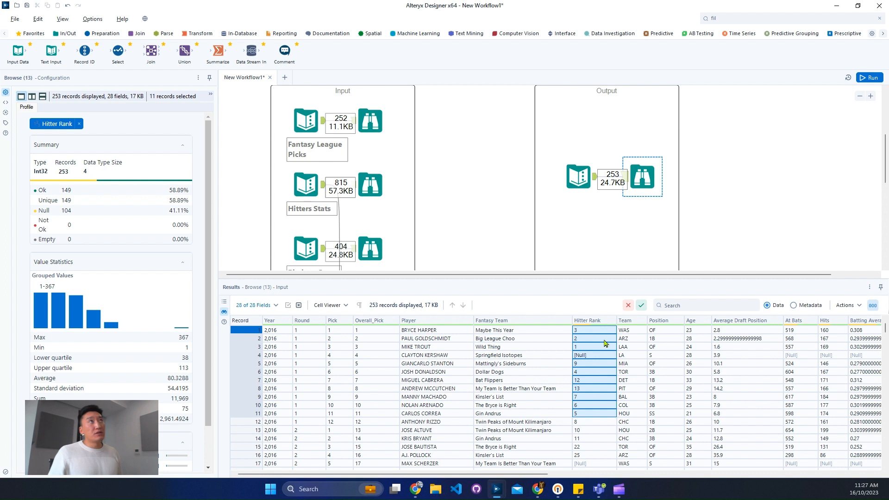
- Compare how player names are written in the expected output, Fantasy League Picks and Hitters Stats
{"action": "left_click", "coordinate": [440, 332]}
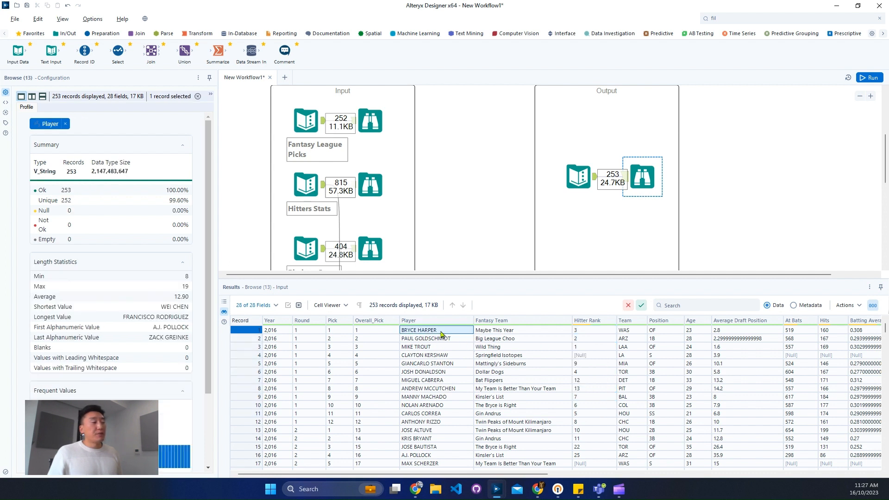
{"action": "left_click", "coordinate": [379, 200]}
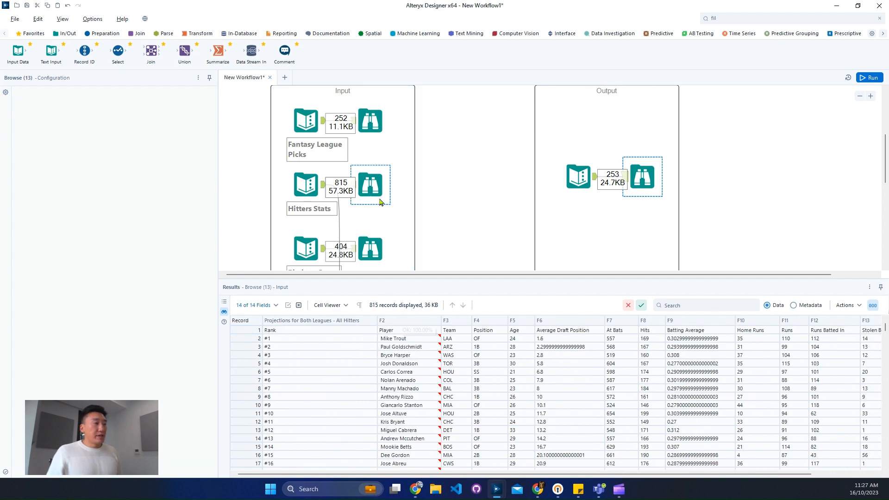
{"action": "left_click", "coordinate": [380, 139]}
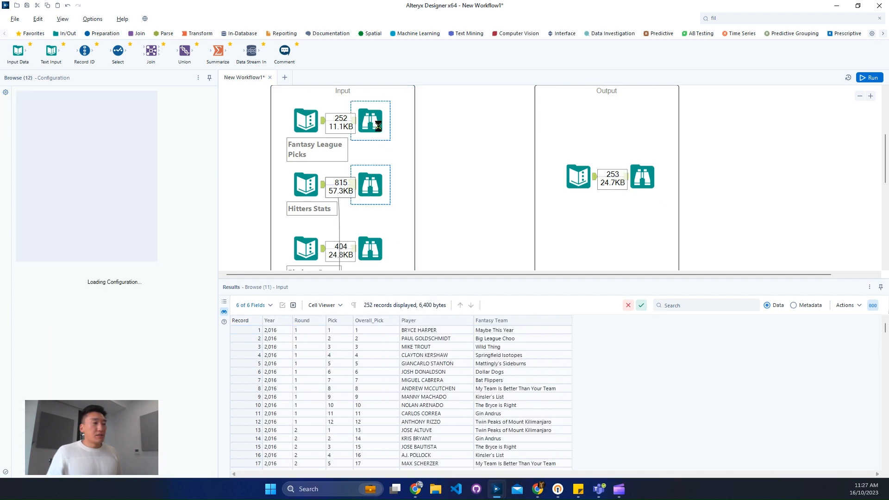
{"action": "left_click_drag", "start_coordinate": [444, 330], "coordinate": [445, 397]}
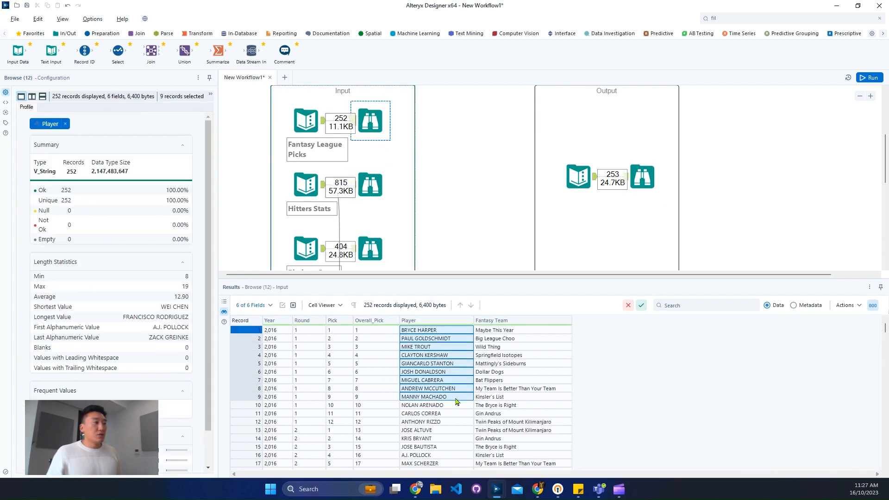
{"action": "left_click", "coordinate": [370, 185]}
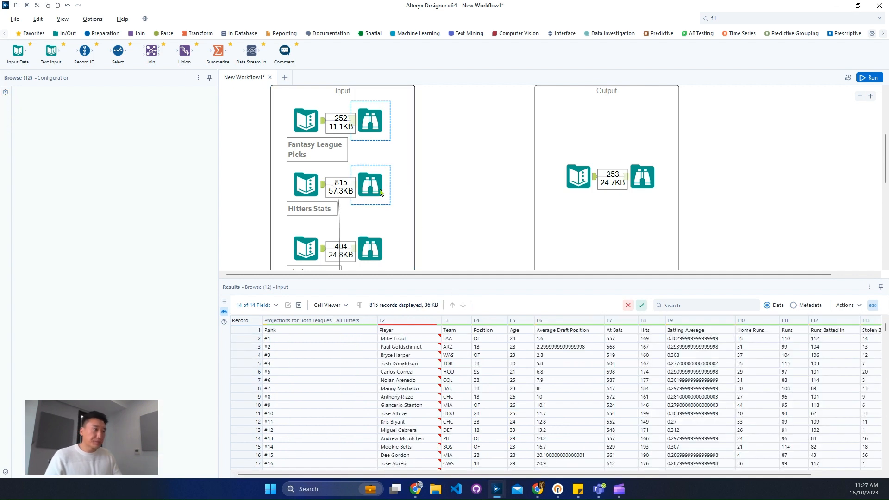
{"action": "left_click_drag", "start_coordinate": [422, 275], "coordinate": [464, 275]}
{"action": "scroll", "coordinate": [403, 221], "scroll_direction": "down", "scroll_amount": 3}
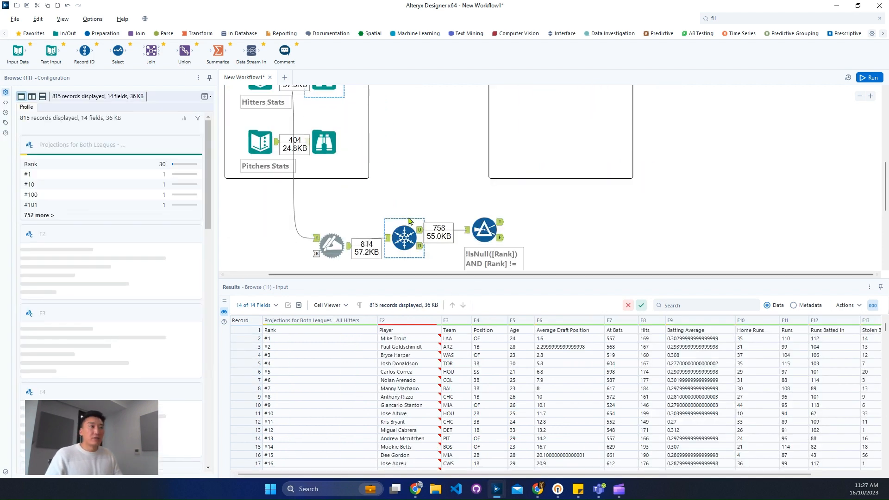
{"action": "left_click", "coordinate": [860, 97]}
{"action": "left_click", "coordinate": [859, 97]}
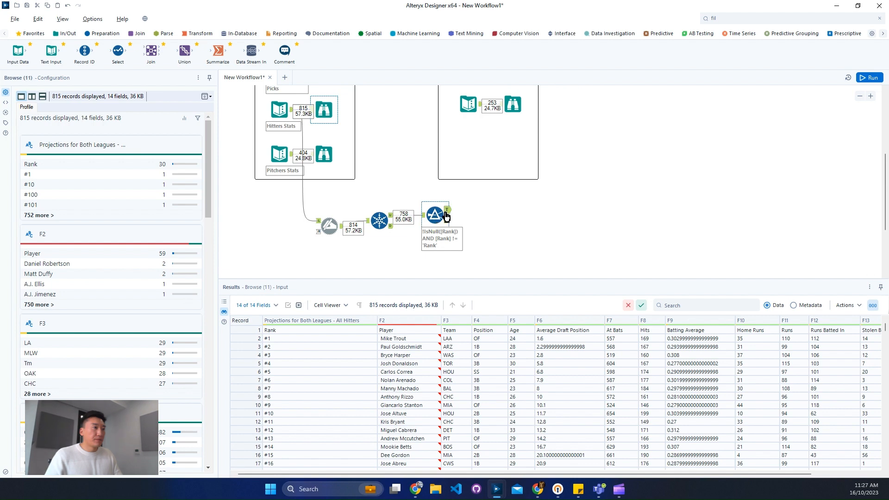
{"action": "left_click", "coordinate": [801, 17]}
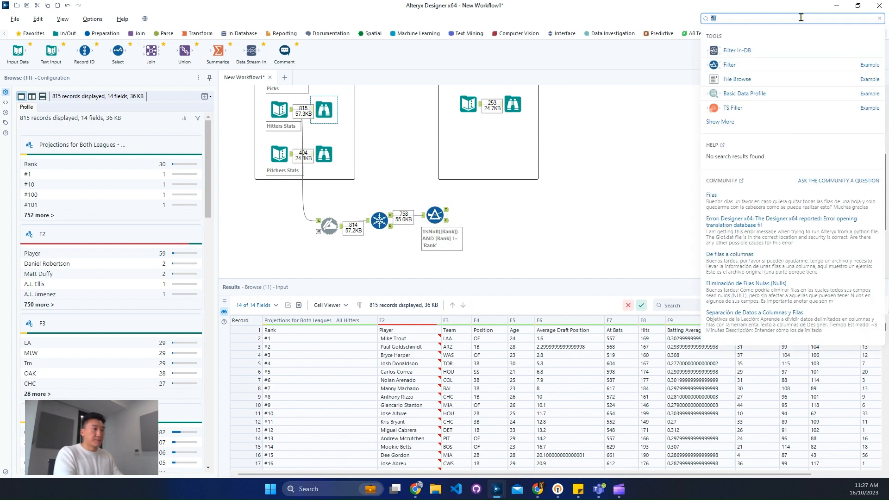
{"action": "type", "text": "for"}
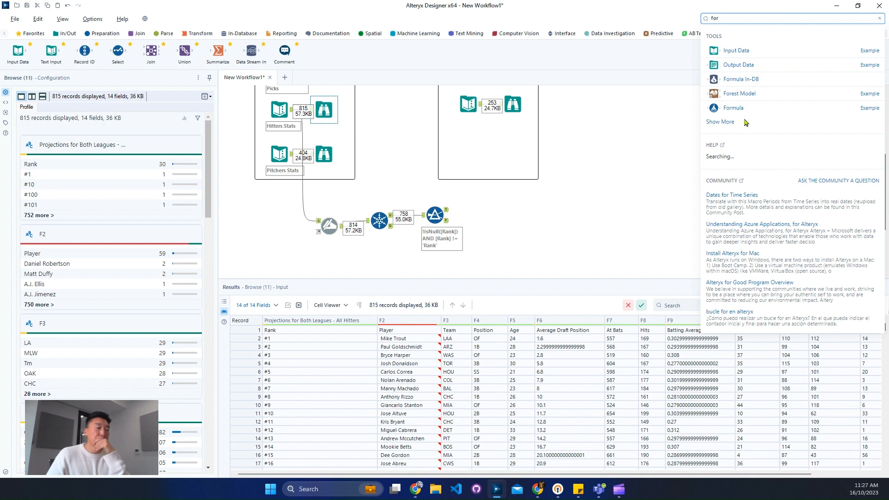
{"action": "left_click", "coordinate": [508, 226]}
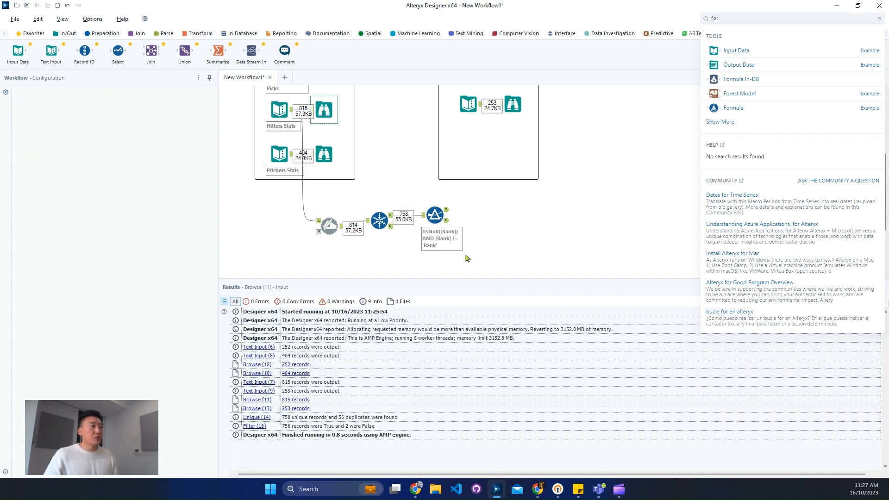
- Duplicate the hitters' Dynamic Rename, Unique and Filter tools below the originals and connect the Pitchers Stats input to the copied Dynamic Rename
{"action": "left_click_drag", "start_coordinate": [466, 254], "coordinate": [337, 209]}
{"action": "scroll", "coordinate": [425, 239], "scroll_direction": "down", "scroll_amount": 2}
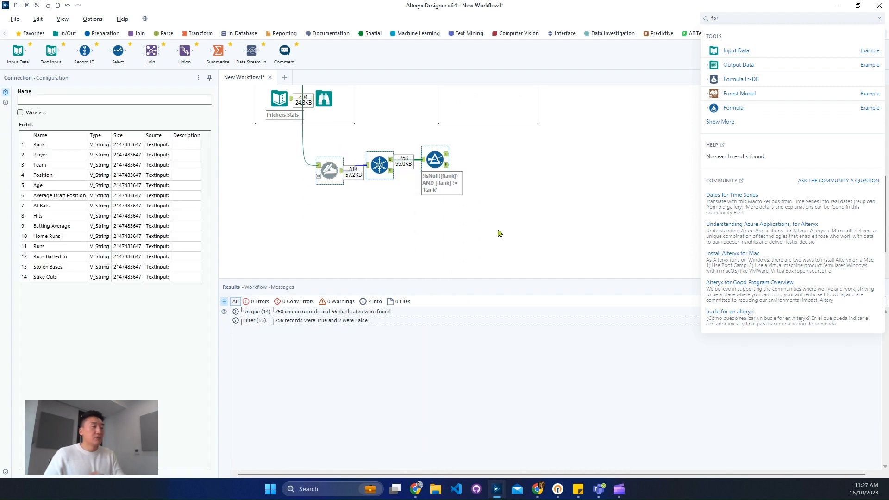
{"action": "left_click", "coordinate": [429, 230]}
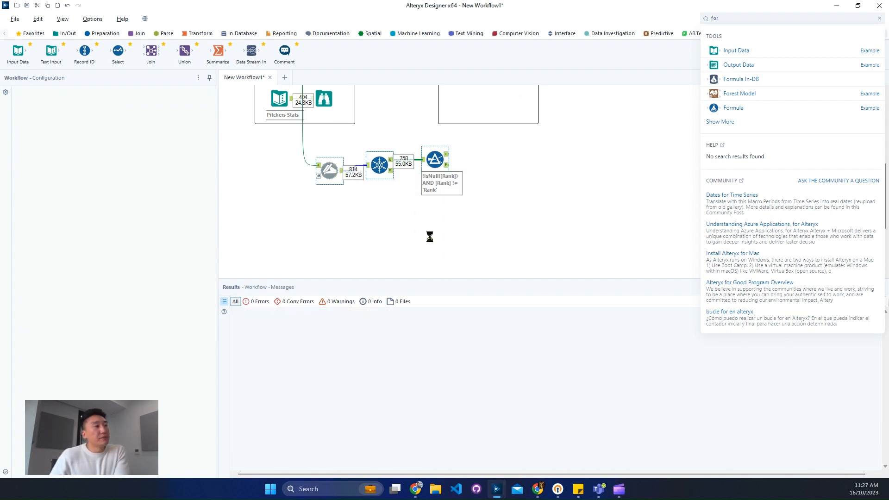
{"action": "key", "text": "ctrl+c"}
{"action": "key", "text": "ctrl+v"}
{"action": "left_click_drag", "start_coordinate": [436, 248], "coordinate": [331, 228]}
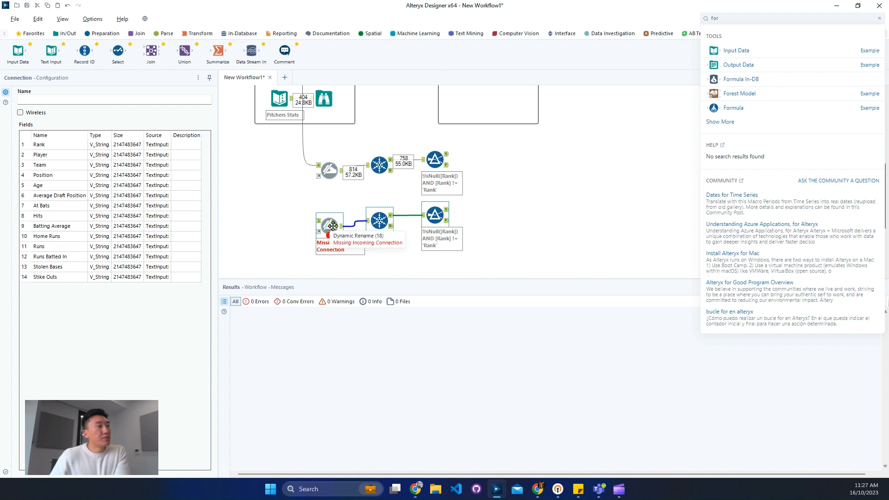
{"action": "scroll", "coordinate": [324, 218], "scroll_direction": "up", "scroll_amount": 2}
{"action": "left_click_drag", "start_coordinate": [293, 139], "coordinate": [324, 203]}
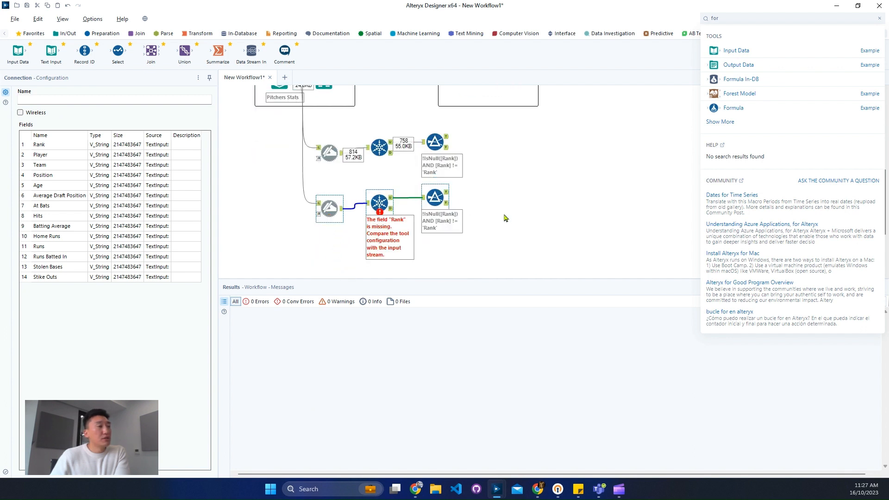
- Run the workflow, open the copied Unique tool to reload its pitcher columns with all selected, and run the workflow again
{"action": "left_click", "coordinate": [380, 203]}
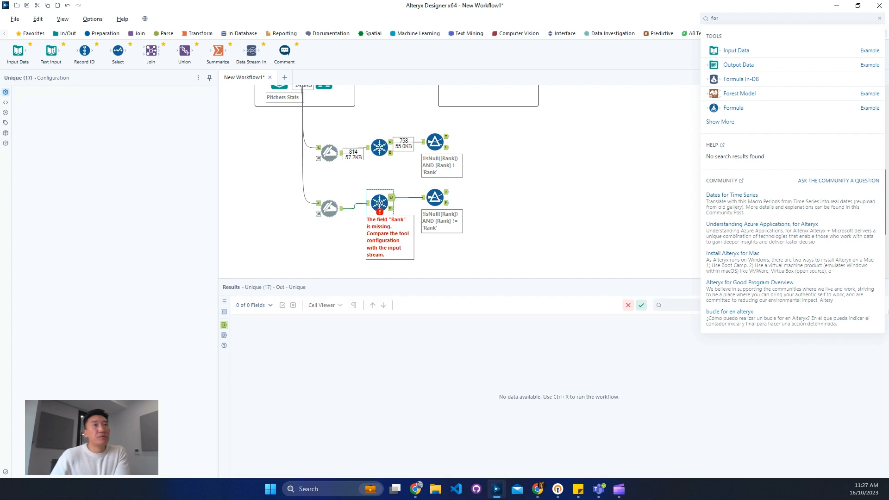
{"action": "left_click", "coordinate": [879, 18]}
{"action": "left_click", "coordinate": [871, 76]}
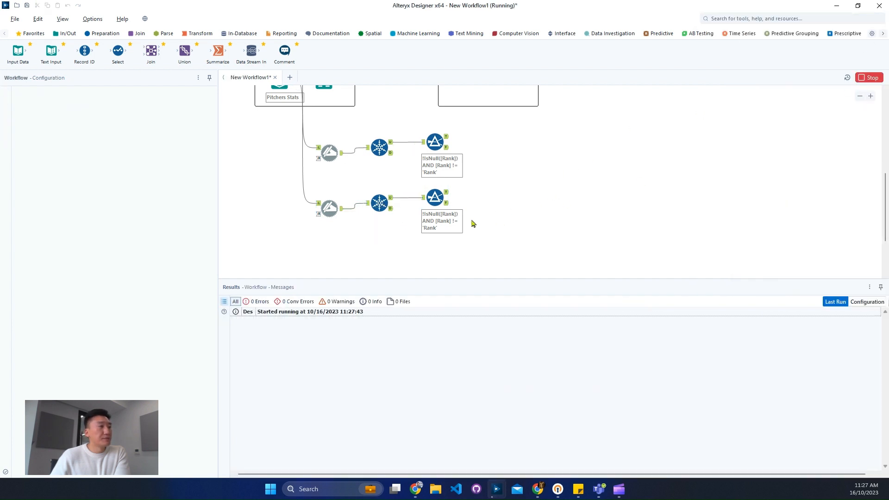
{"action": "left_click", "coordinate": [380, 203]}
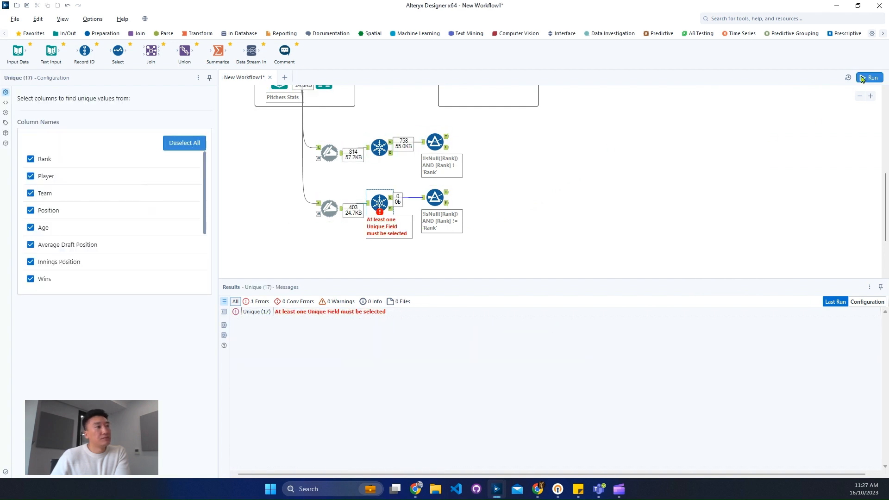
{"action": "key", "text": "ctrl+r"}
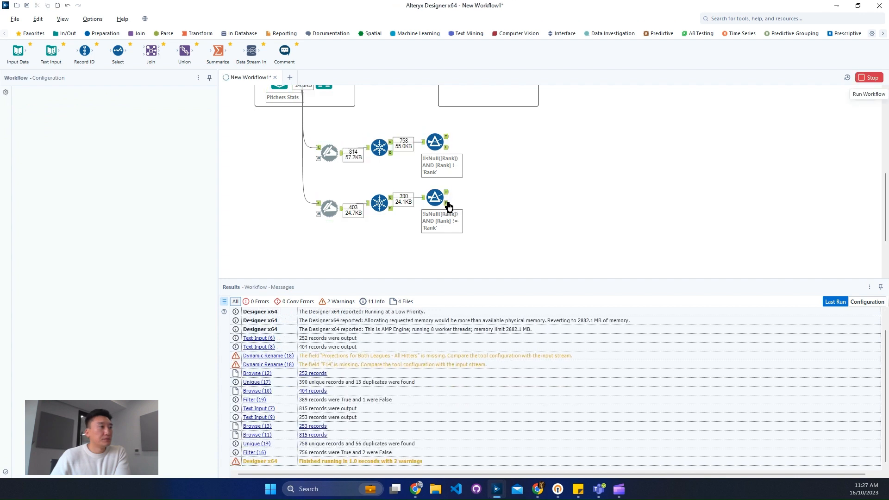
- Check the pitchers Filter tool's False and True outputs for leftover header rows
{"action": "left_click", "coordinate": [448, 206]}
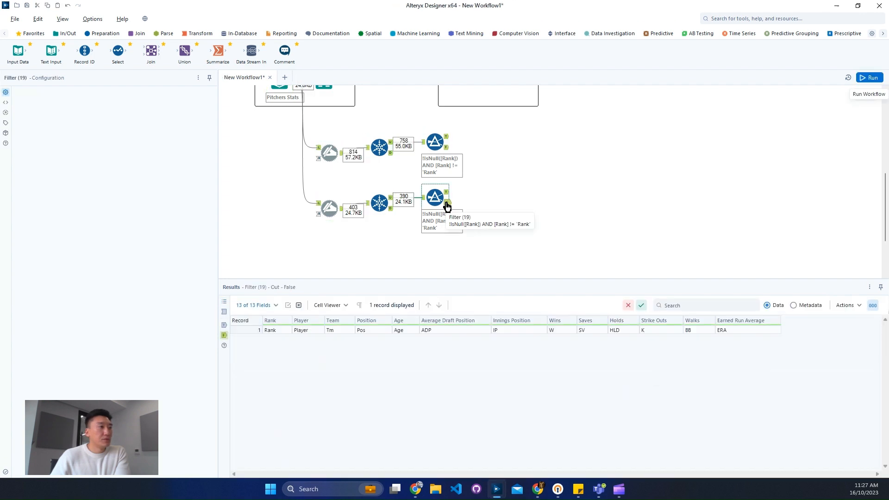
{"action": "left_click", "coordinate": [447, 192]}
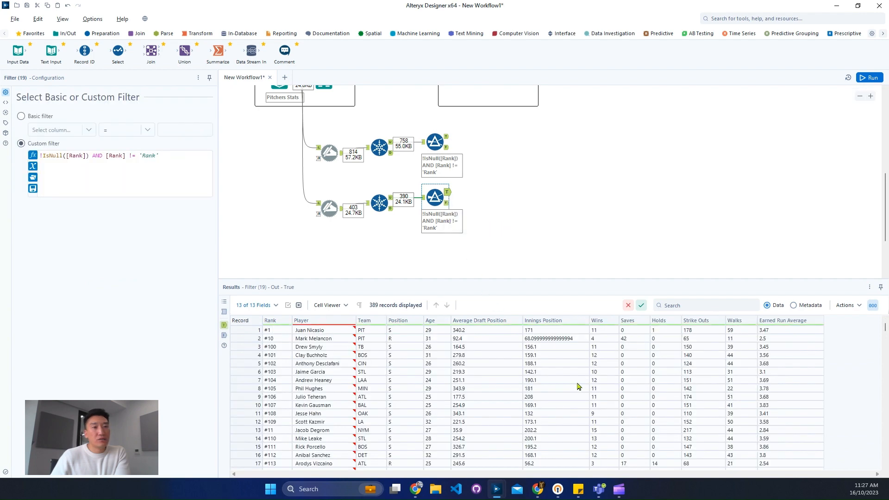
{"action": "left_click_drag", "start_coordinate": [882, 329], "coordinate": [874, 474]}
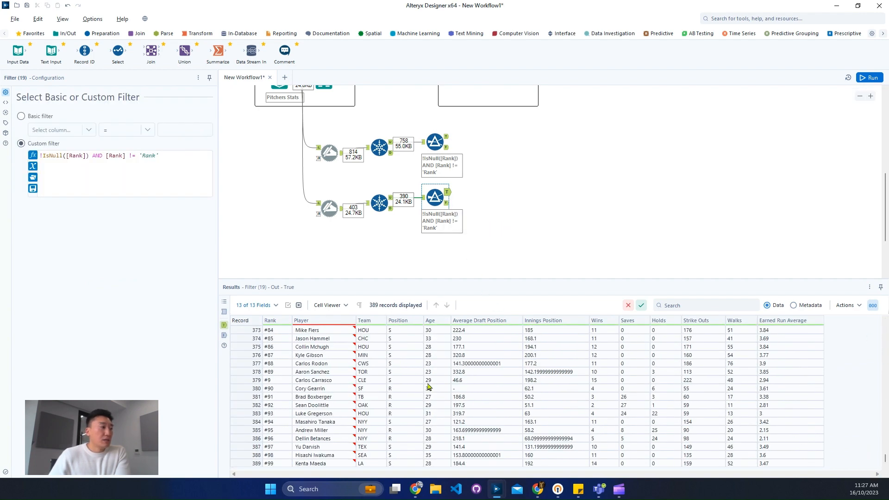
{"action": "scroll", "coordinate": [433, 391], "scroll_direction": "up", "scroll_amount": 10}
{"action": "scroll", "coordinate": [434, 394], "scroll_direction": "up", "scroll_amount": 20}
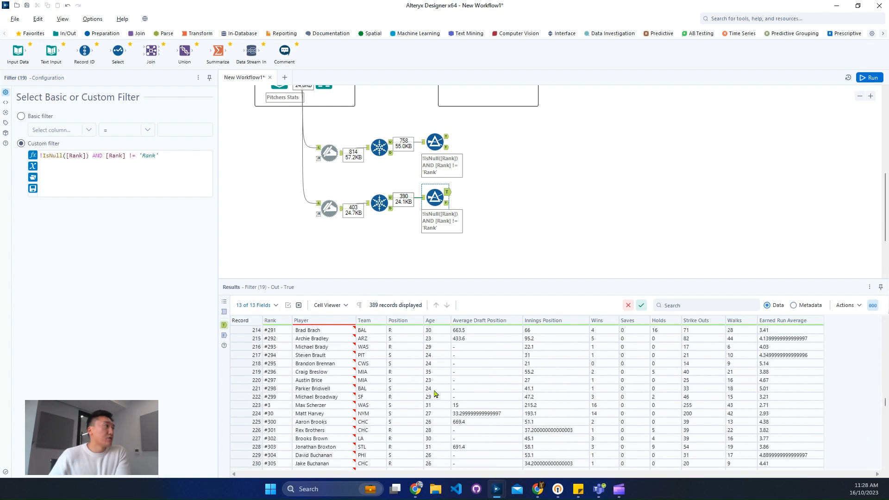
- Add a Join tool fed by the True outputs of the hitters and pitchers Filters, joining by the Player field on both sides
{"action": "scroll", "coordinate": [370, 185], "scroll_direction": "up", "scroll_amount": 3}
{"action": "left_click_drag", "start_coordinate": [157, 50], "coordinate": [507, 198]}
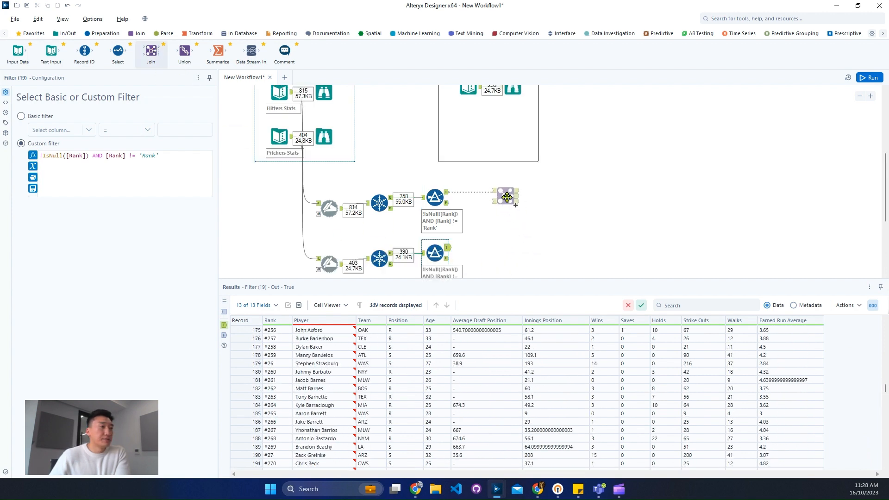
{"action": "left_click_drag", "start_coordinate": [448, 246], "coordinate": [514, 204]}
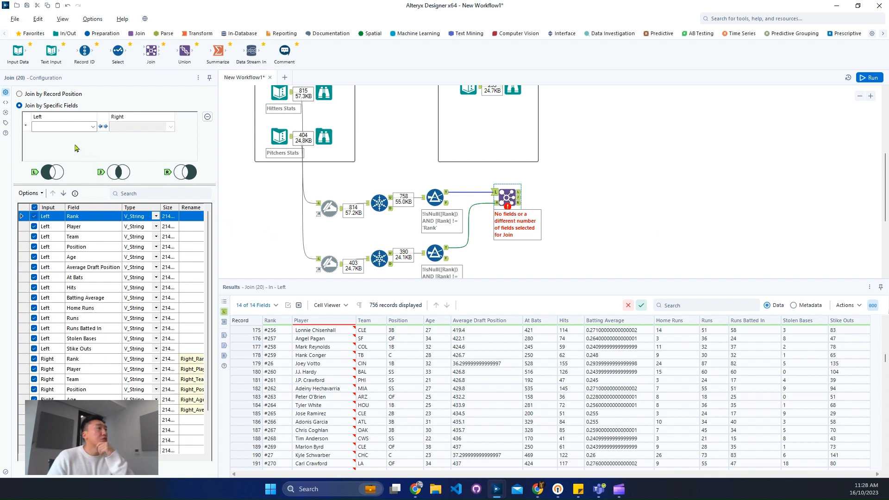
{"action": "left_click", "coordinate": [73, 126]}
{"action": "left_click", "coordinate": [70, 145]}
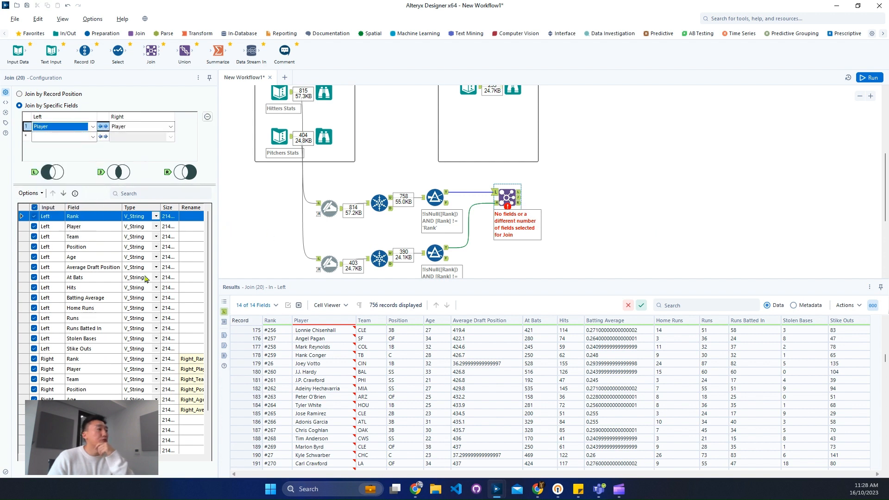
- In the Join's field list, rename the left input's Rank to Hitters Rank and the right input's Rank to Pitchers Rank
{"action": "left_click_drag", "start_coordinate": [218, 248], "coordinate": [329, 249]}
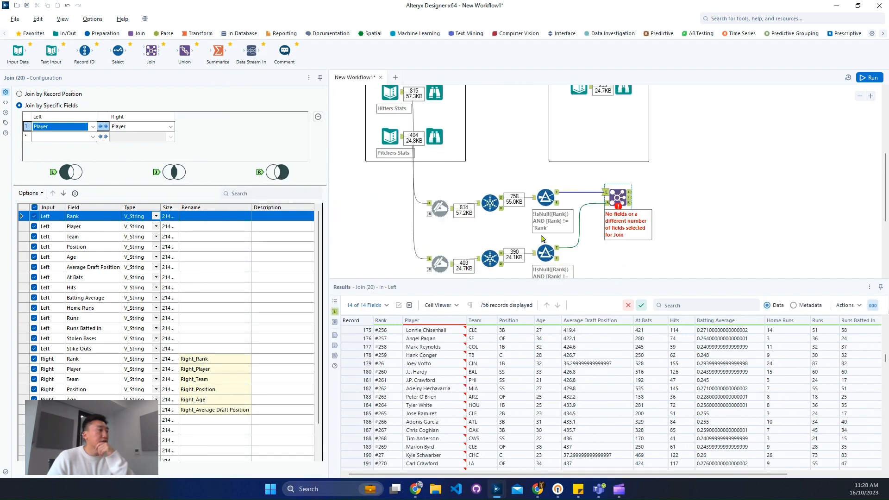
{"action": "left_click", "coordinate": [200, 220]}
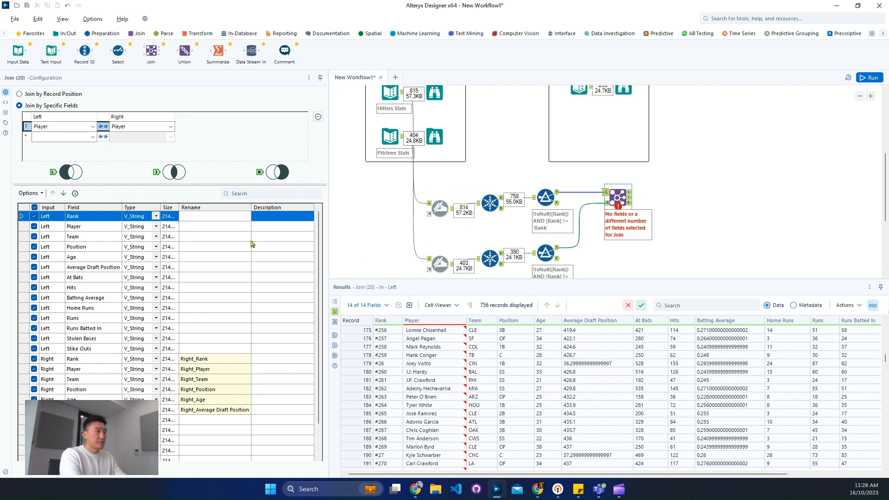
{"action": "type", "text": "hitters"}
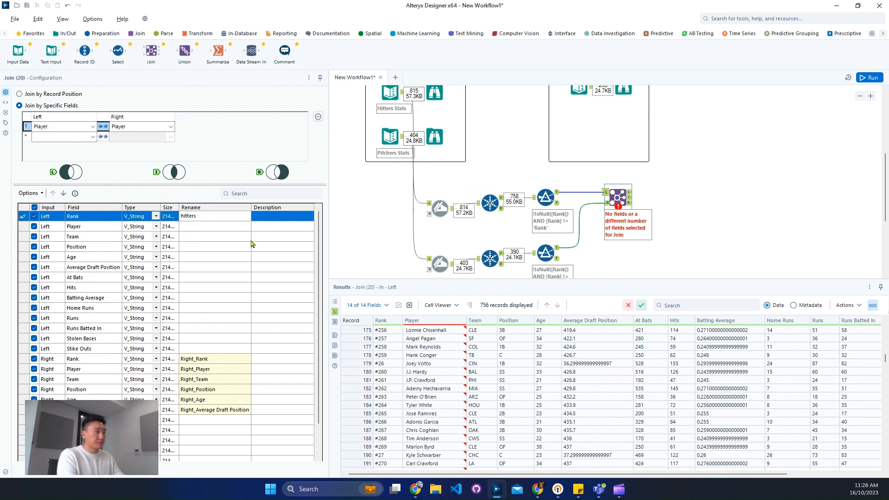
{"action": "type", "text": "Hi"}
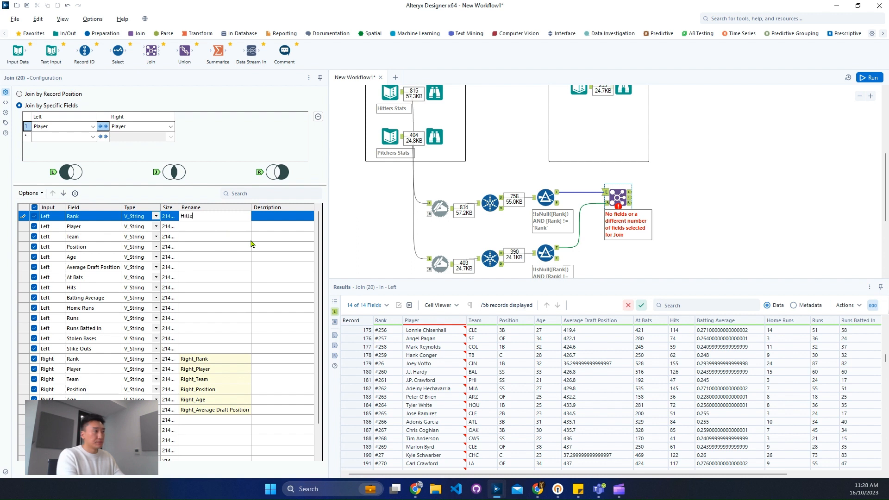
{"action": "type", "text": "tters Rank"}
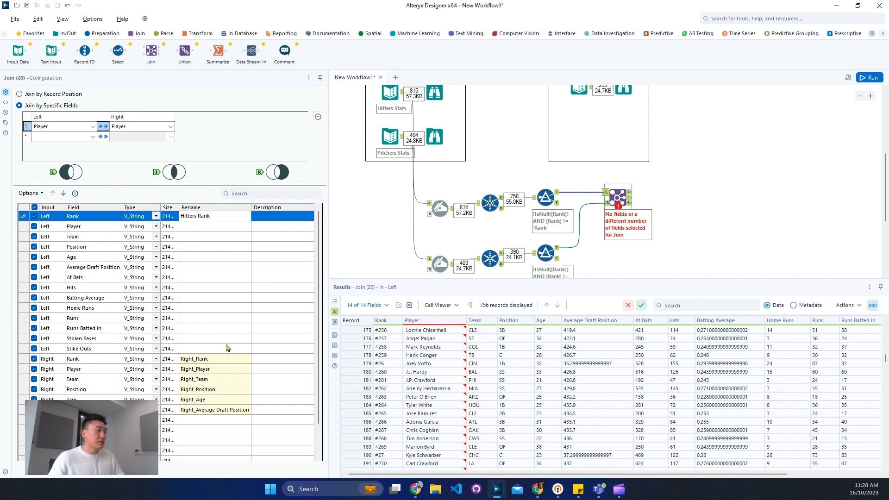
{"action": "left_click", "coordinate": [216, 361]}
{"action": "type", "text": "Pi"}
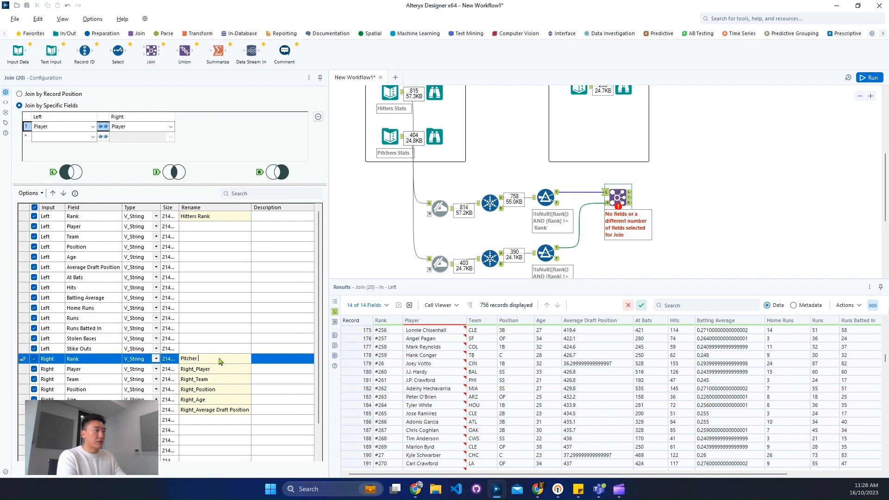
{"action": "type", "text": "tchers Rank"}
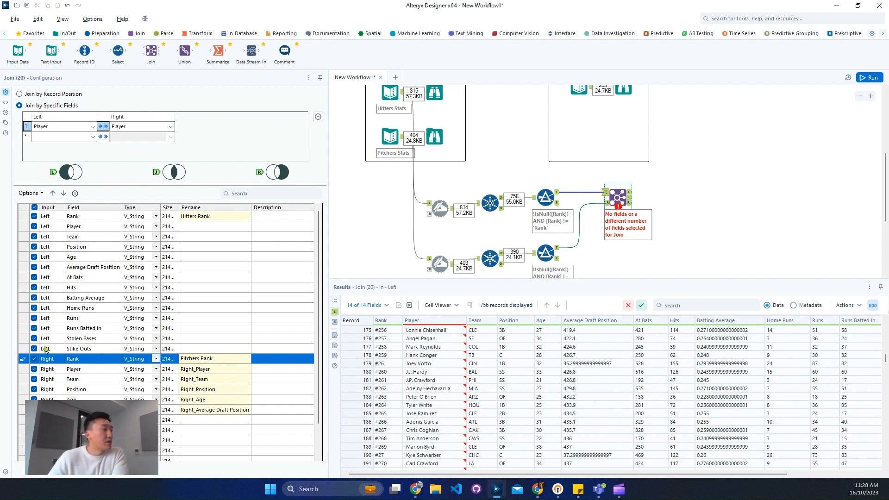
- Exclude the right input's Player field from the Join output and run the workflow
{"action": "left_click", "coordinate": [33, 370]}
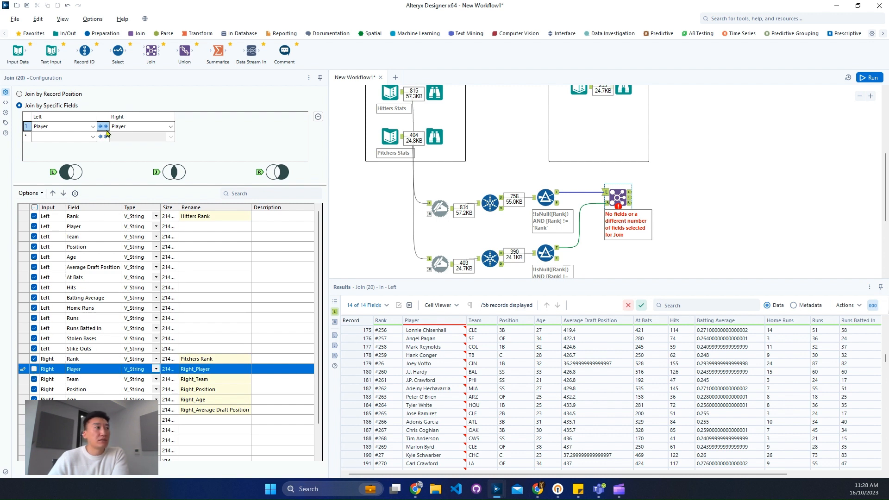
{"action": "scroll", "coordinate": [626, 177], "scroll_direction": "up", "scroll_amount": 2}
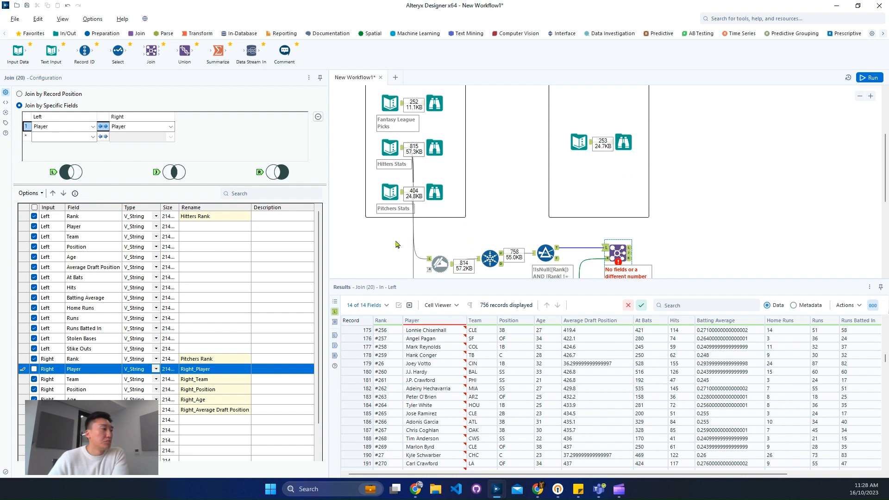
{"action": "scroll", "coordinate": [208, 392], "scroll_direction": "down", "scroll_amount": 2}
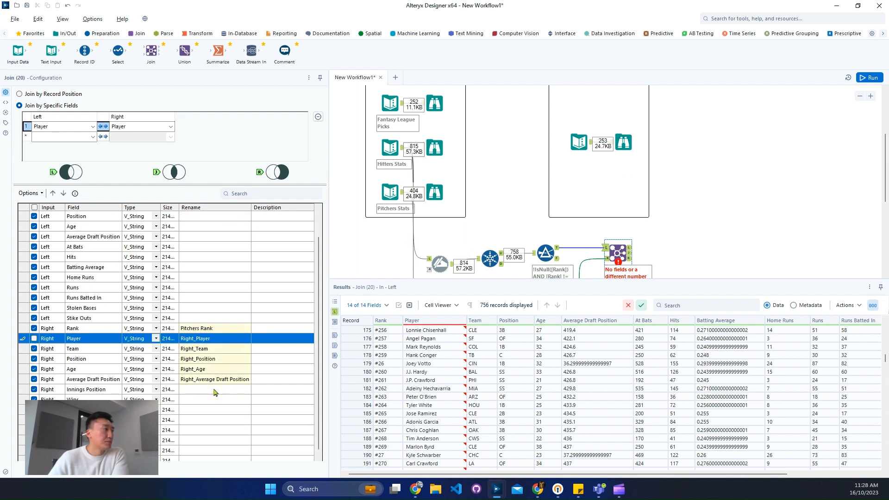
{"action": "scroll", "coordinate": [215, 392], "scroll_direction": "up", "scroll_amount": 2}
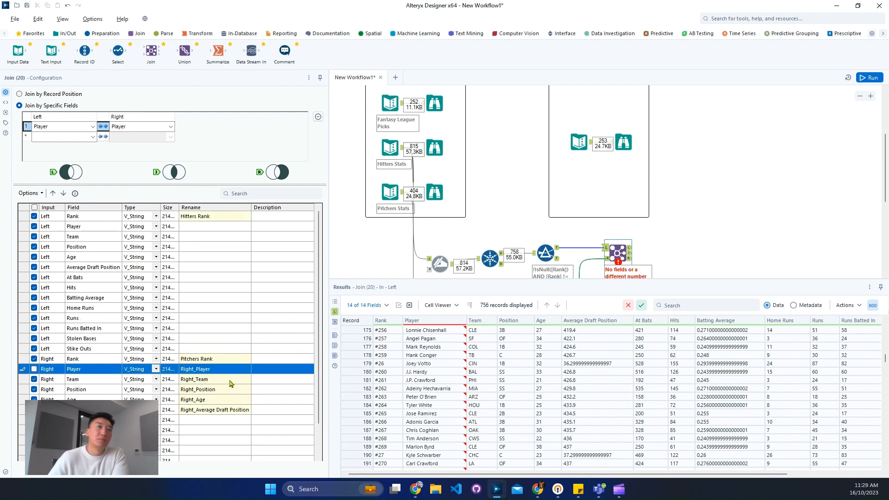
{"action": "left_click", "coordinate": [756, 143]}
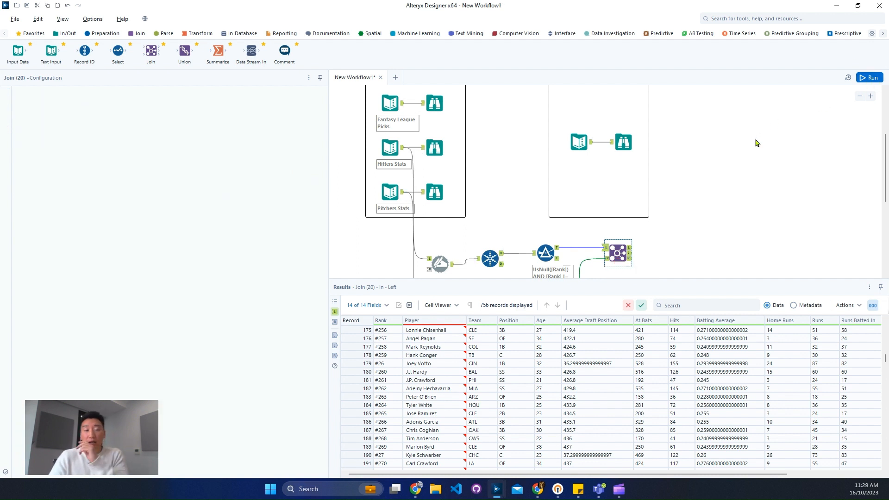
{"action": "key", "text": "ctrl+r"}
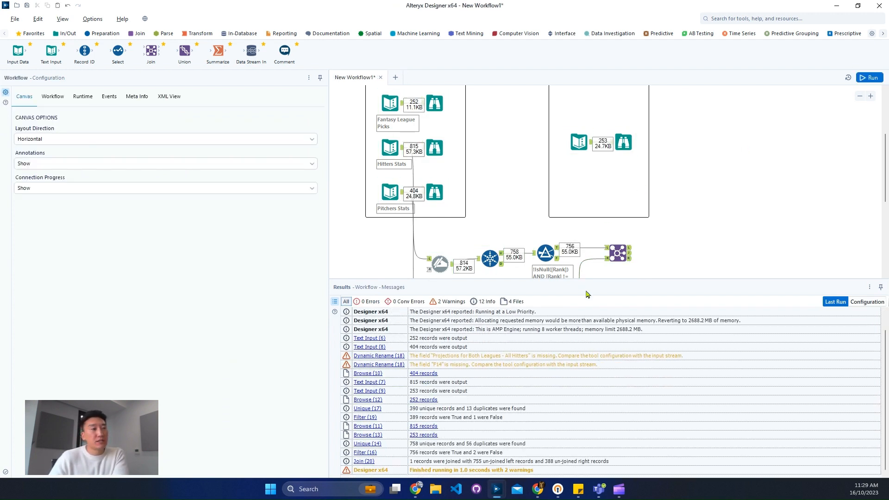
- Examine the Join tool's matched records and the unmatched records from its left and right outputs
{"action": "left_click", "coordinate": [629, 258]}
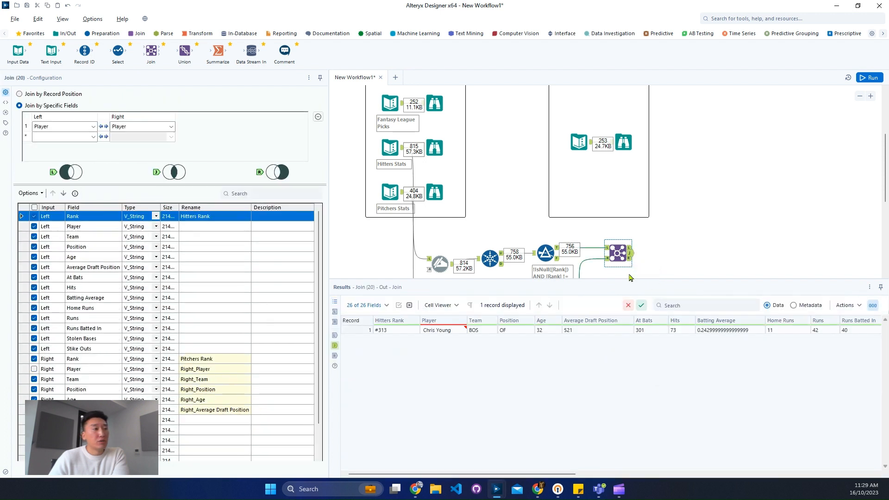
{"action": "left_click", "coordinate": [631, 248]}
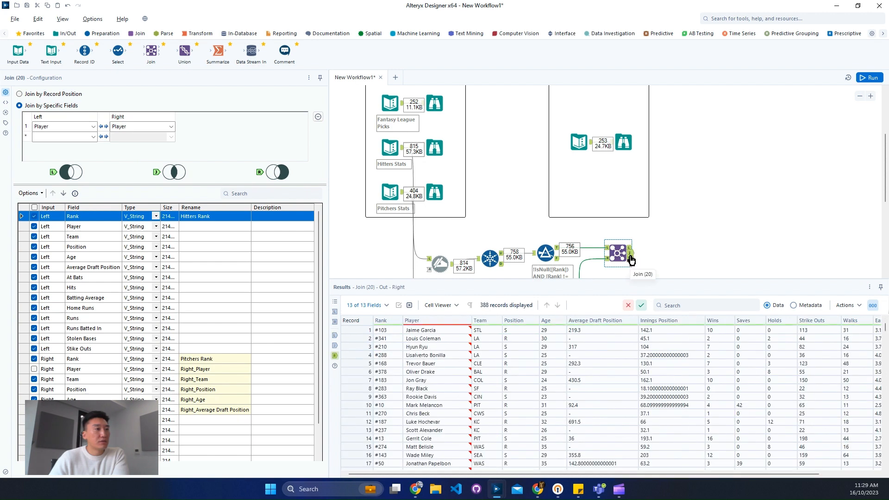
{"action": "left_click", "coordinate": [630, 249]}
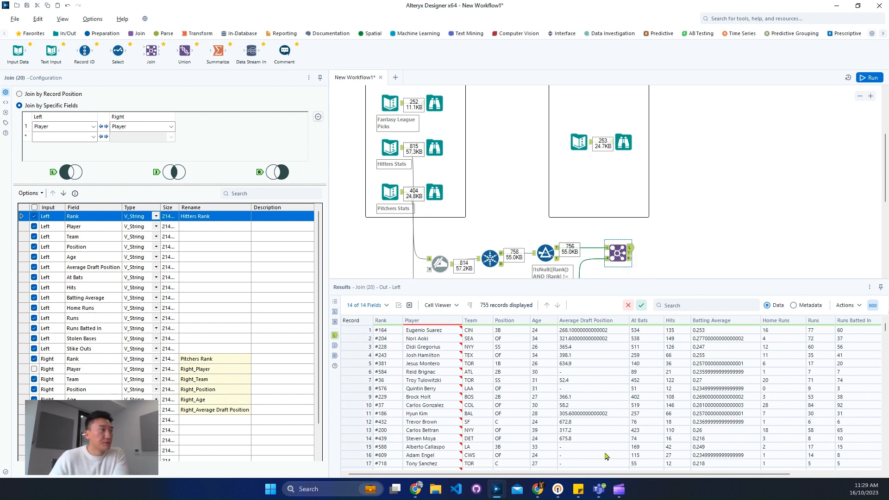
{"action": "left_click_drag", "start_coordinate": [609, 474], "coordinate": [573, 472]}
{"action": "left_click", "coordinate": [631, 253]}
- Compare the expected output's hitter and pitcher columns with those of the Join's matched record
{"action": "left_click", "coordinate": [623, 145]}
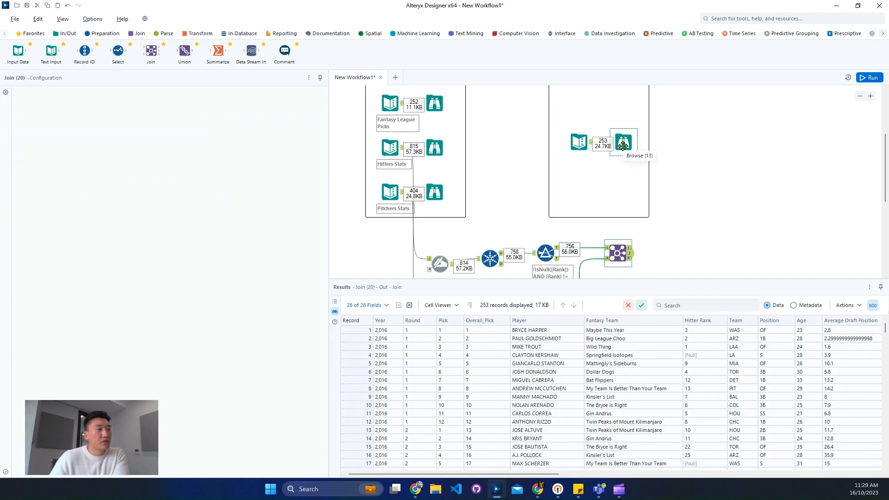
{"action": "left_click", "coordinate": [642, 331]}
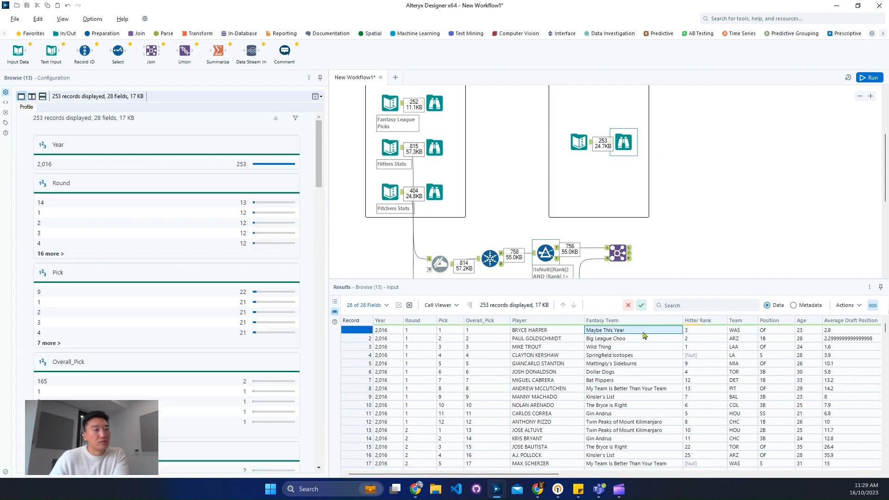
{"action": "left_click_drag", "start_coordinate": [553, 475], "coordinate": [631, 477]}
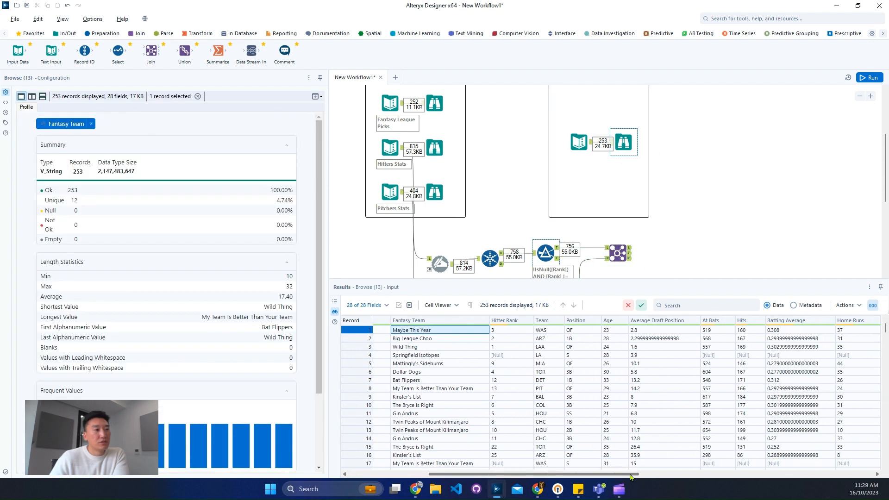
{"action": "left_click_drag", "start_coordinate": [537, 334], "coordinate": [747, 335]}
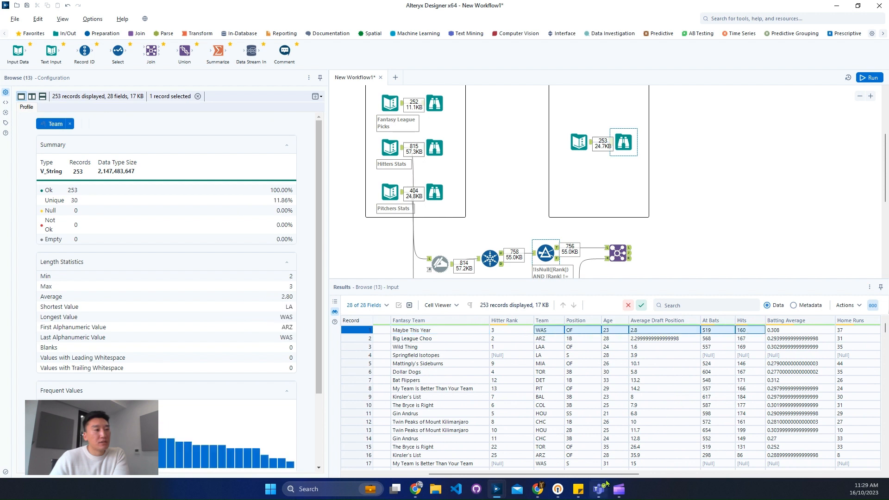
{"action": "left_click", "coordinate": [630, 257]}
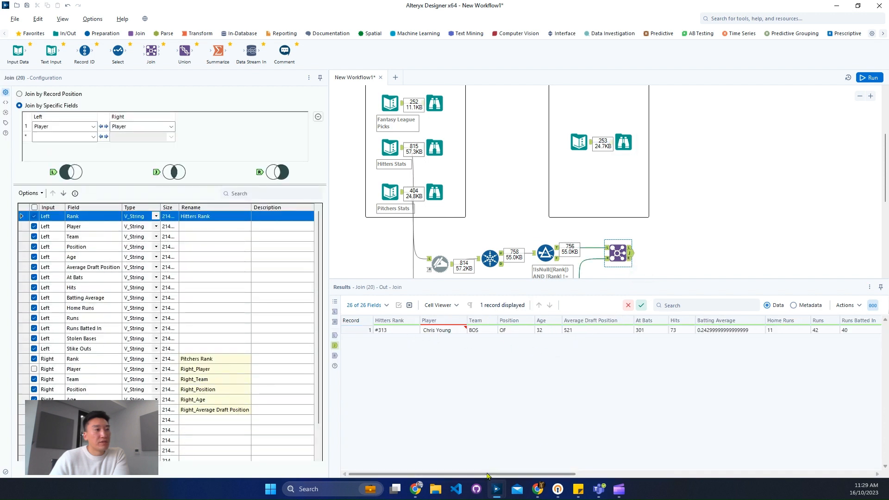
{"action": "left_click_drag", "start_coordinate": [494, 331], "coordinate": [776, 338]}
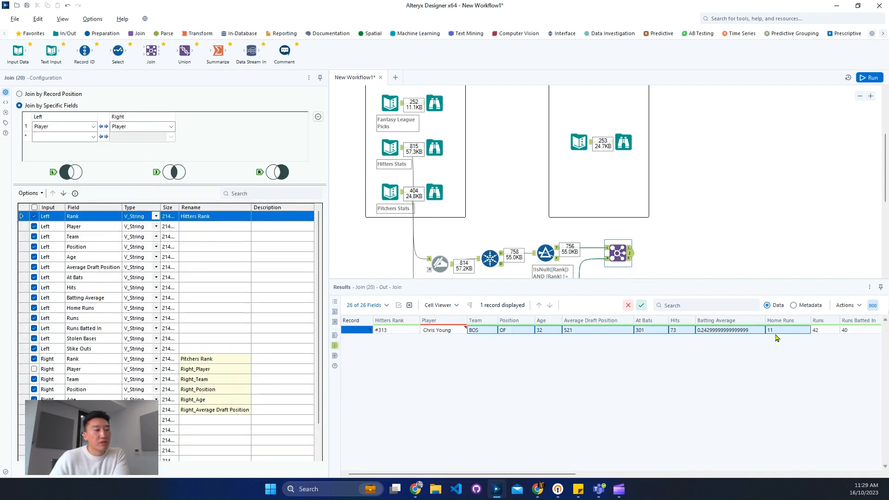
{"action": "left_click_drag", "start_coordinate": [560, 475], "coordinate": [756, 468]}
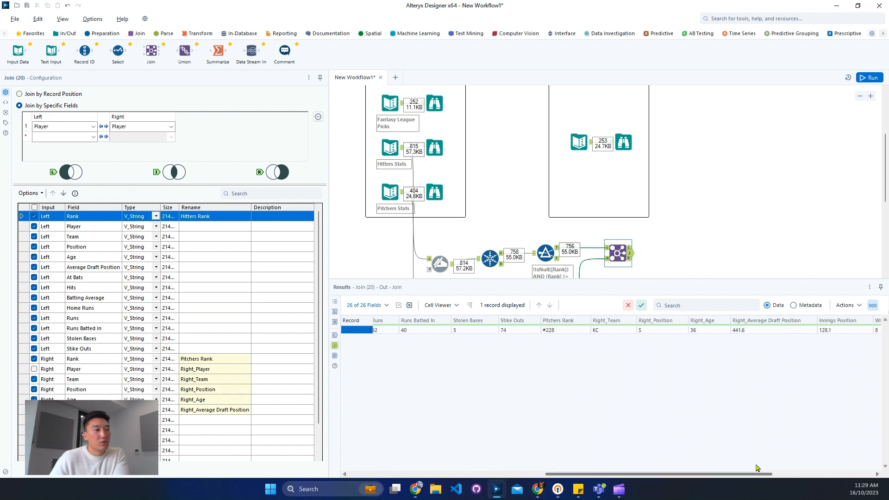
{"action": "left_click", "coordinate": [563, 331]}
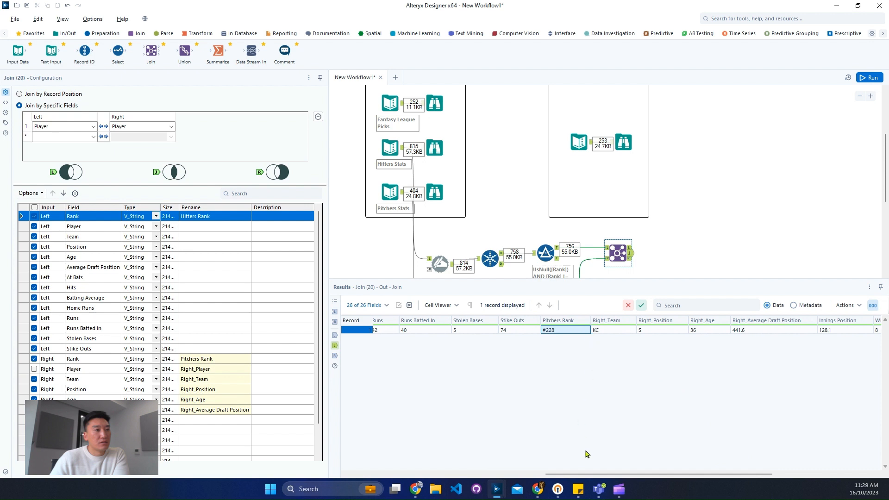
{"action": "left_click_drag", "start_coordinate": [606, 474], "coordinate": [694, 471]}
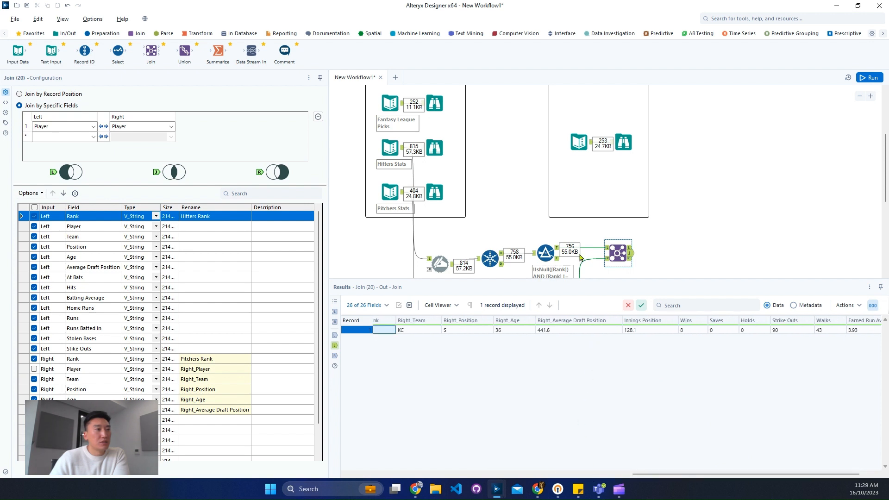
{"action": "left_click", "coordinate": [624, 143]}
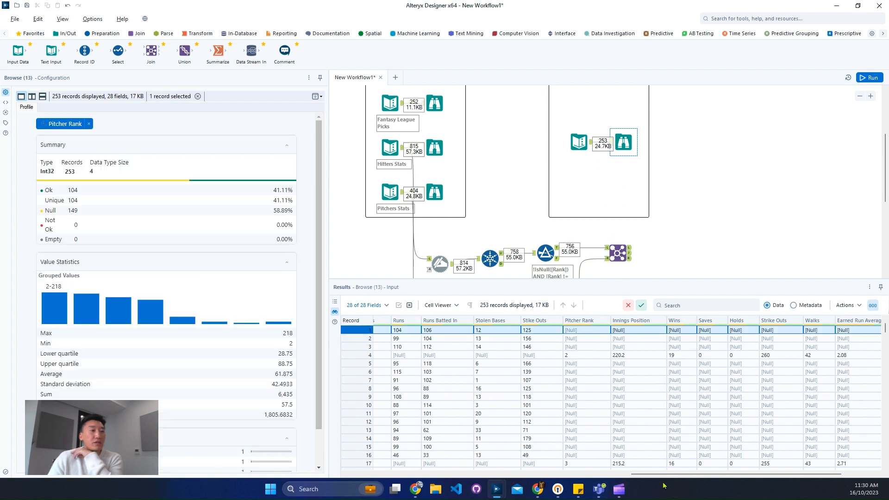
{"action": "left_click_drag", "start_coordinate": [672, 474], "coordinate": [703, 474]}
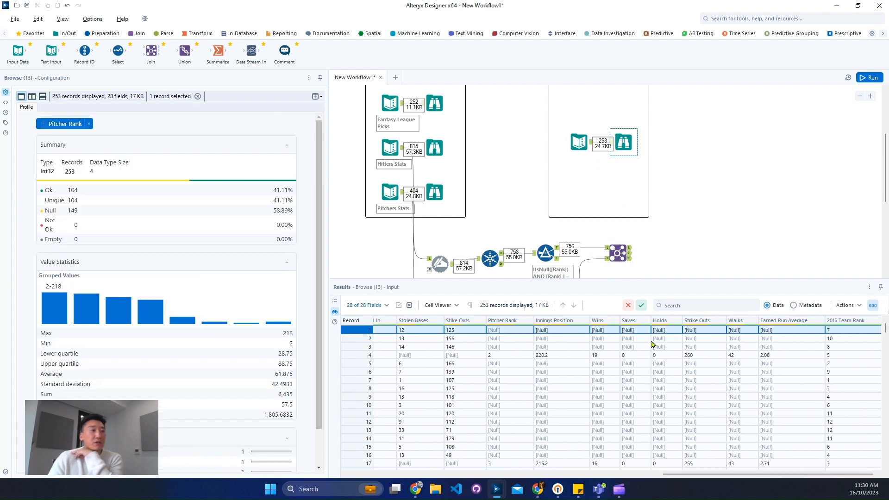
- Exclude the right input's Team, Position, Age and Average Draft Position fields from the Join output
{"action": "left_click", "coordinate": [625, 255]}
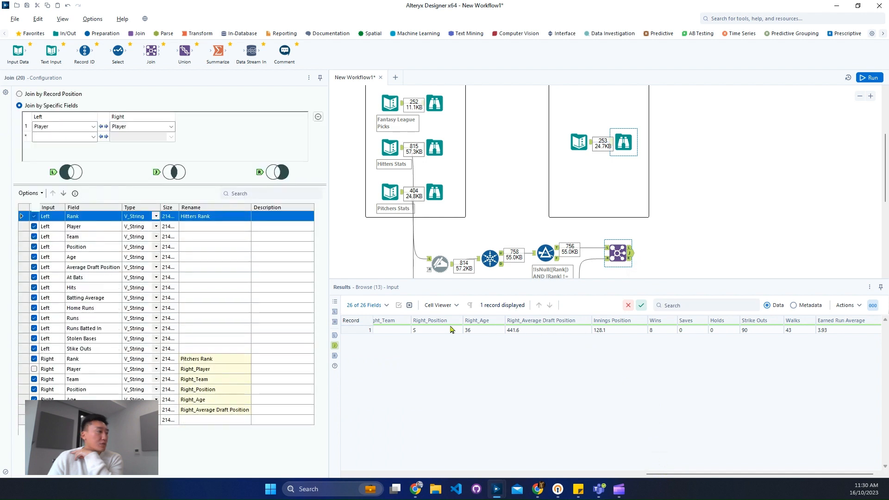
{"action": "left_click", "coordinate": [34, 380]}
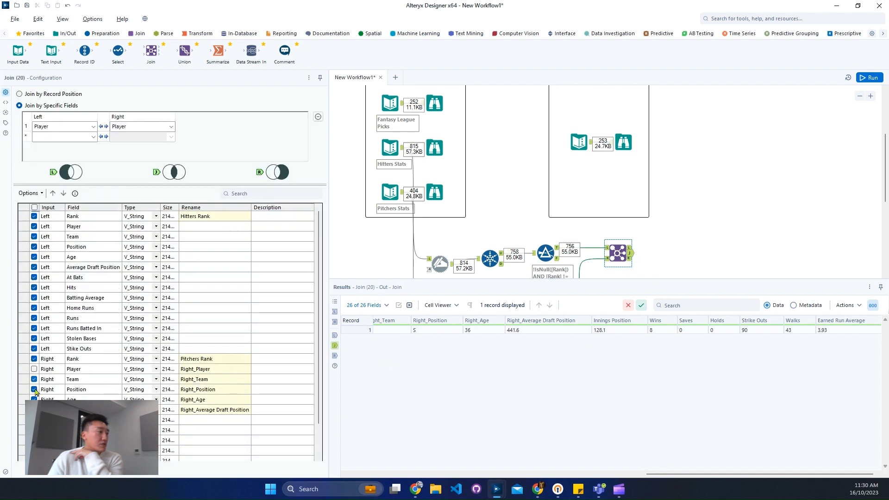
{"action": "left_click", "coordinate": [35, 391]}
{"action": "left_click", "coordinate": [35, 399]}
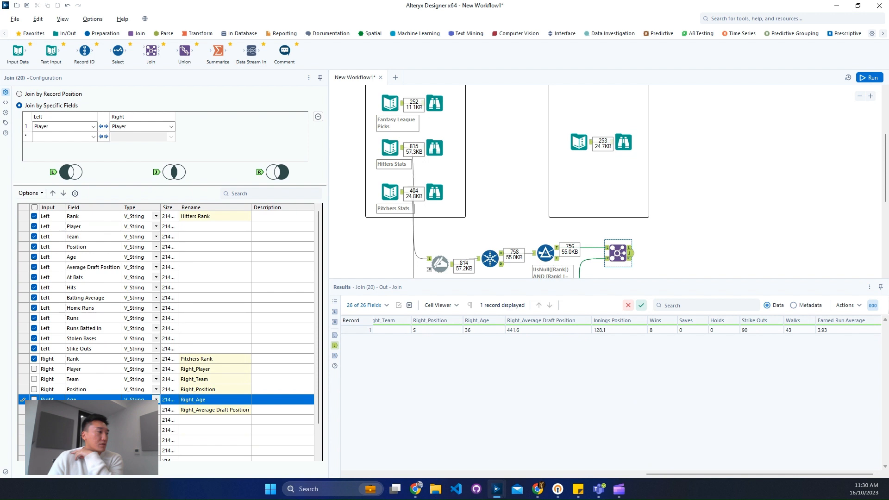
{"action": "left_click", "coordinate": [35, 410]}
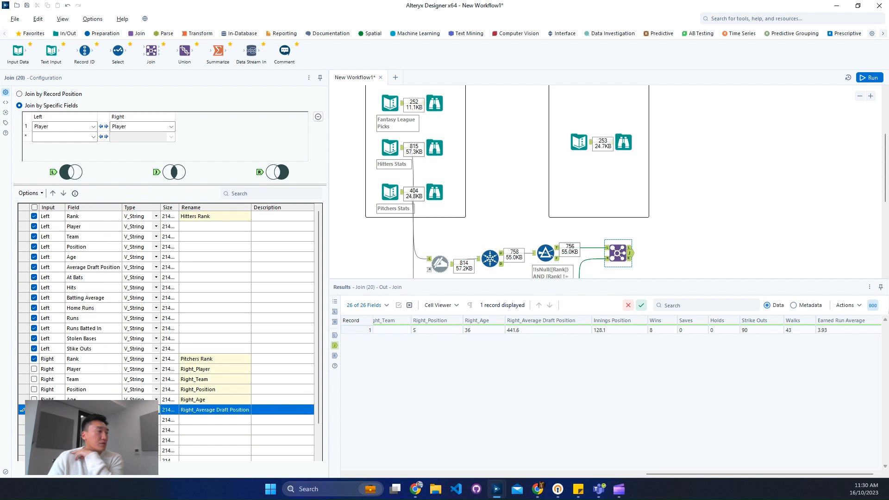
{"action": "left_click_drag", "start_coordinate": [106, 369], "coordinate": [107, 410]}
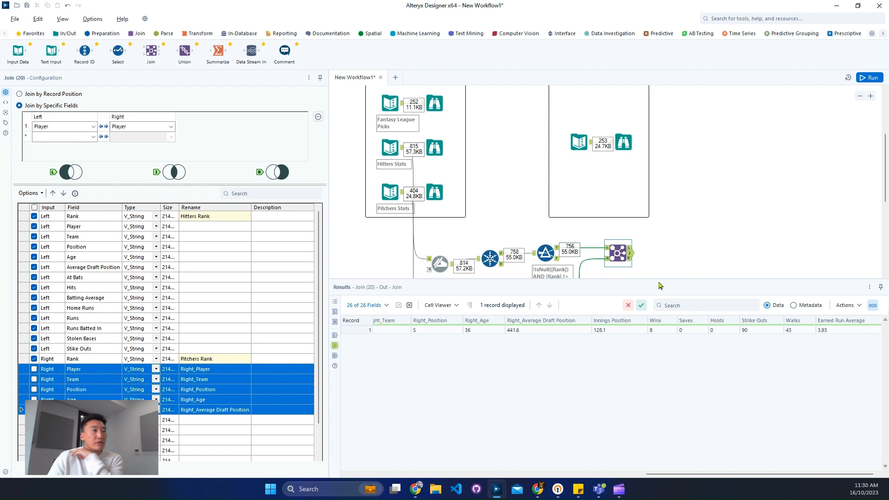
- Inspect the first Player value in the Join's left input data for stray spaces
{"action": "left_click", "coordinate": [608, 248]}
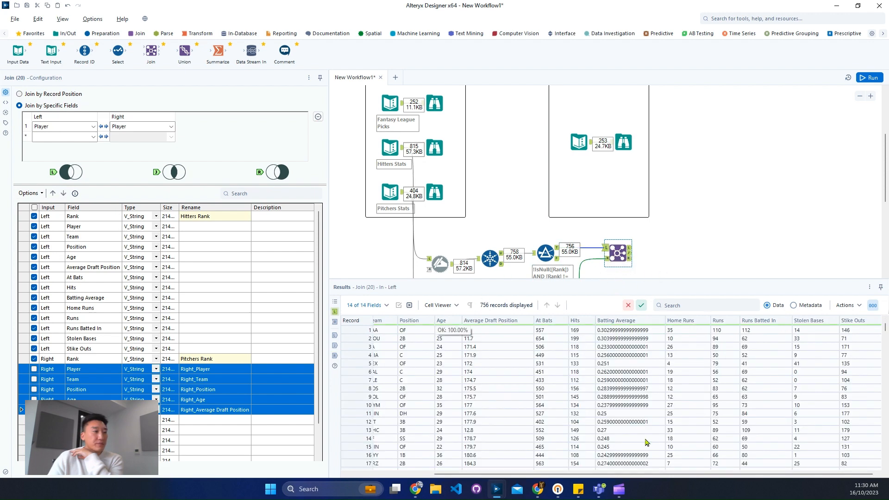
{"action": "left_click_drag", "start_coordinate": [447, 474], "coordinate": [362, 474]}
{"action": "left_click", "coordinate": [424, 330]}
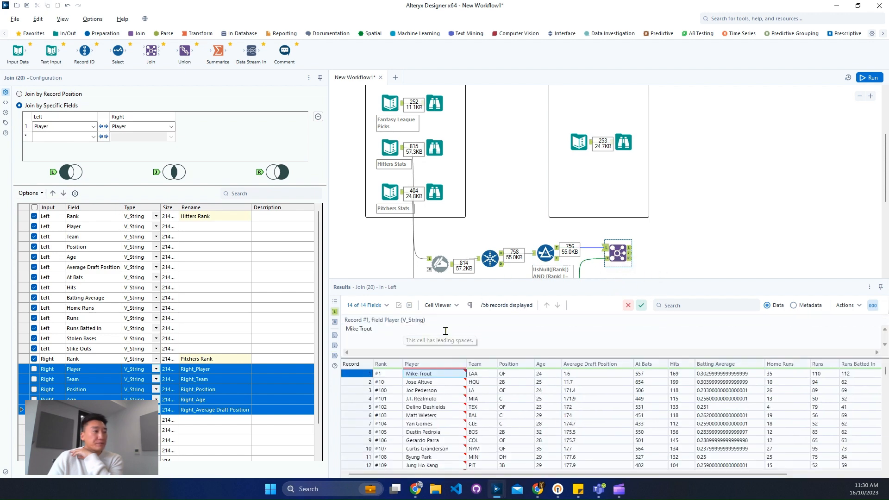
- Copy the first Player value from the Join's left input and search the right input data for Mike Trout
{"action": "left_click_drag", "start_coordinate": [375, 328], "coordinate": [351, 329]}
{"action": "right_click", "coordinate": [349, 329]}
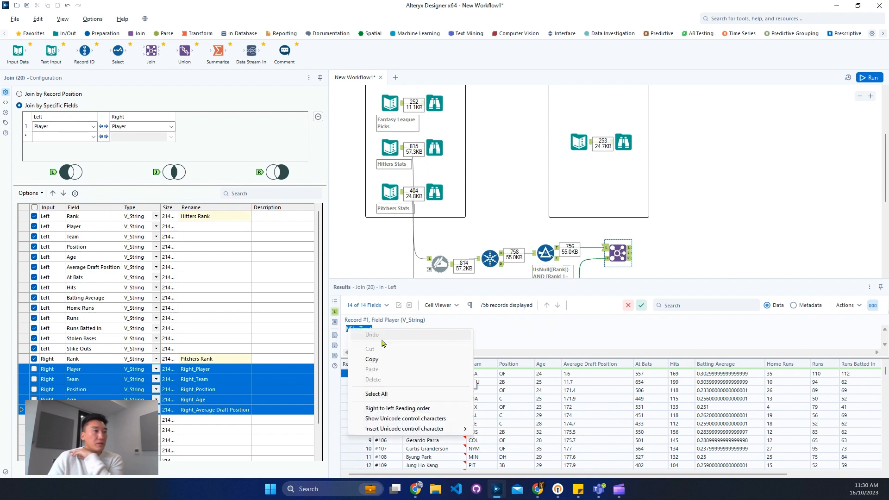
{"action": "left_click", "coordinate": [376, 360]}
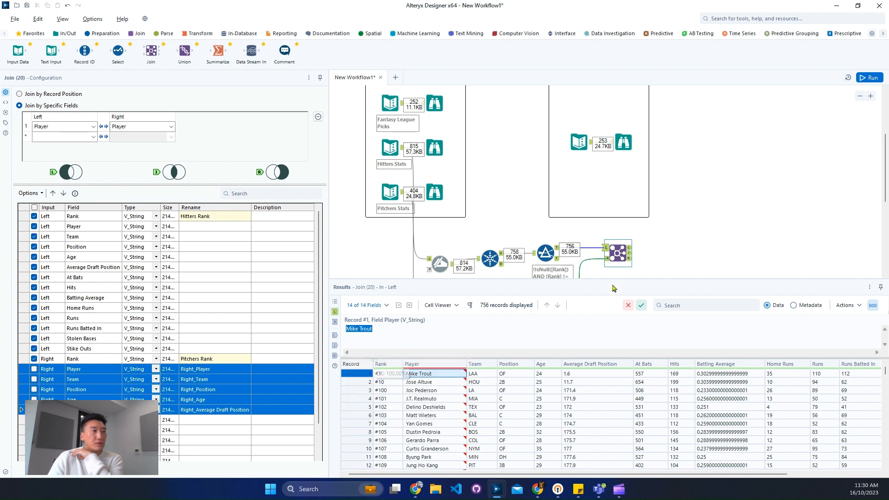
{"action": "left_click", "coordinate": [608, 258]}
{"action": "left_click", "coordinate": [690, 306]}
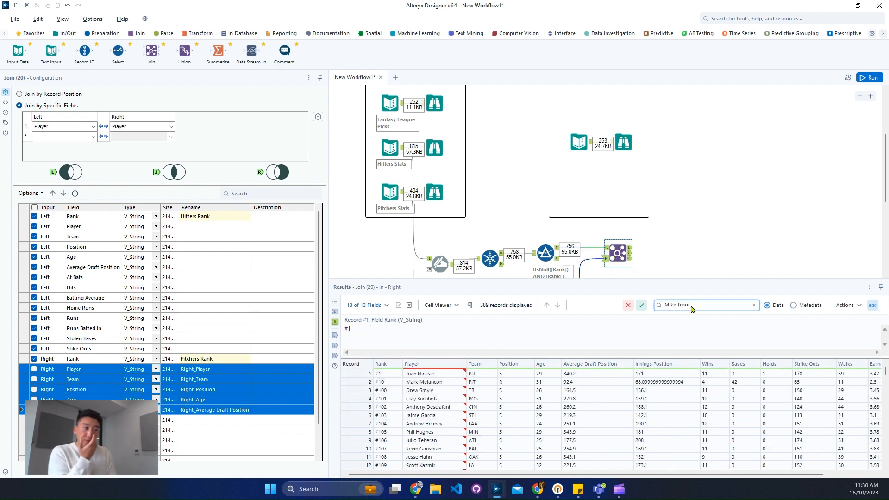
{"action": "key", "text": "Return"}
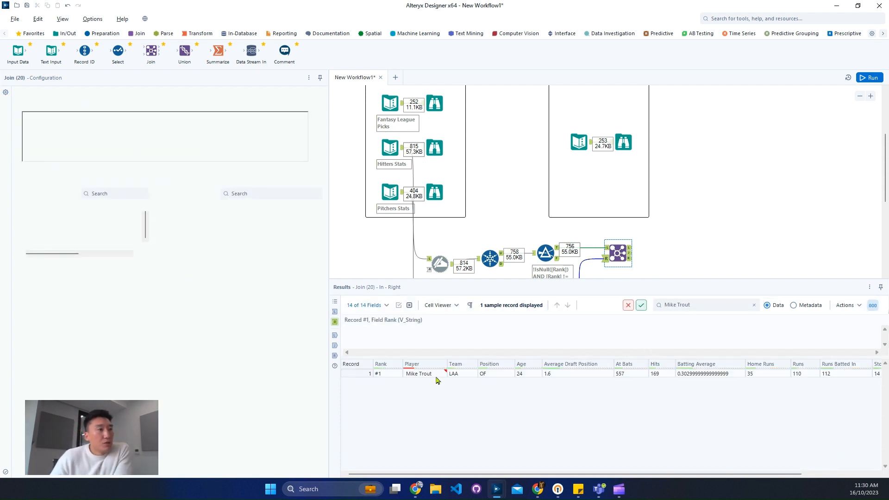
{"action": "mouse_move", "coordinate": [441, 377]}
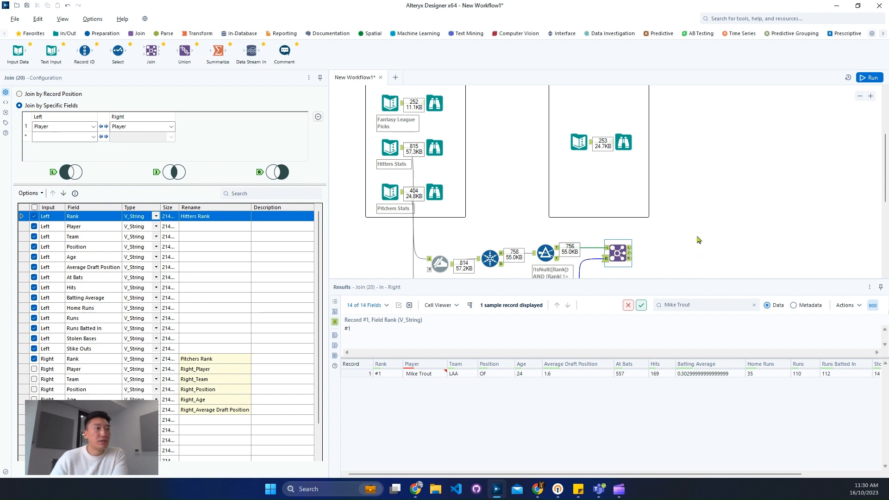
- Make room before the Join and insert a Formula tool between the hitters' Filter and the Join's left input
{"action": "scroll", "coordinate": [698, 240], "scroll_direction": "down", "scroll_amount": 3}
{"action": "left_click_drag", "start_coordinate": [619, 195], "coordinate": [663, 195]}
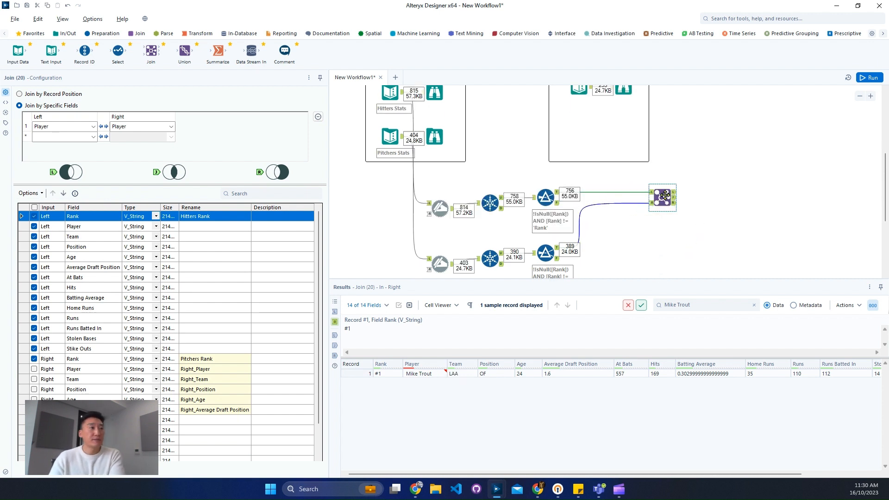
{"action": "left_click", "coordinate": [743, 16]}
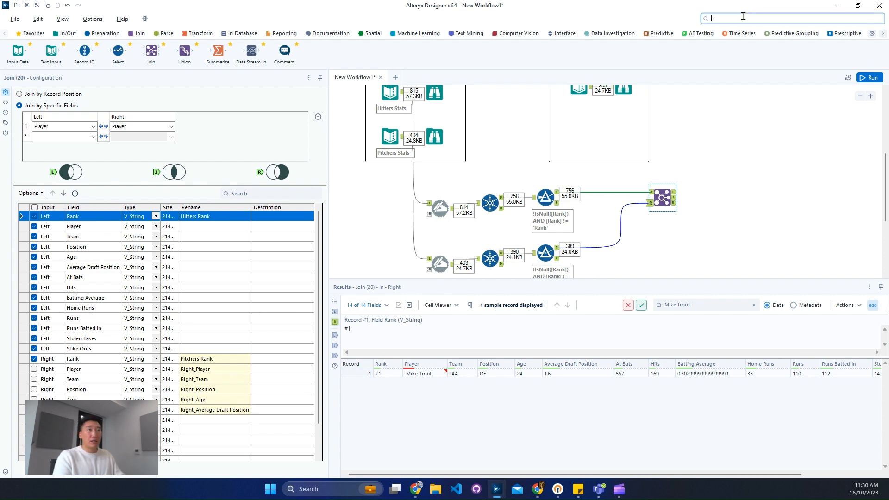
{"action": "type", "text": "for"}
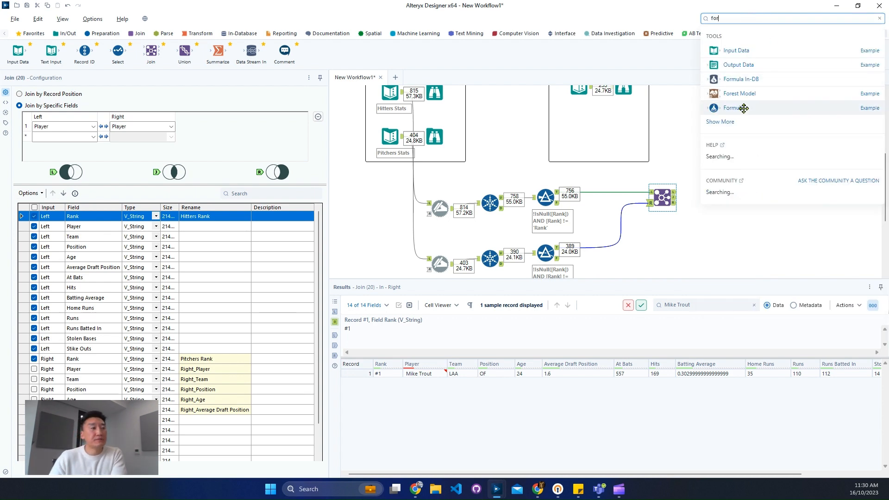
{"action": "left_click_drag", "start_coordinate": [736, 109], "coordinate": [595, 193]}
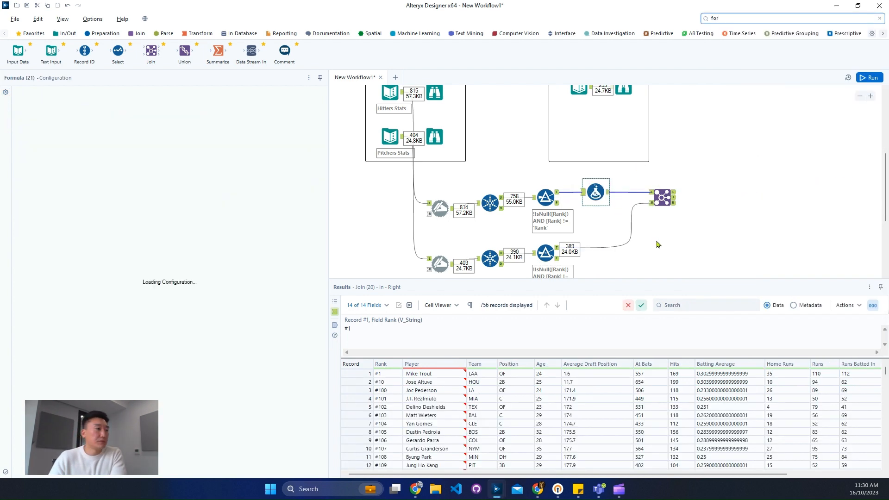
- Examine the expected output's field data types and compare them with the hitters' fields entering the Join
{"action": "left_click", "coordinate": [78, 101]}
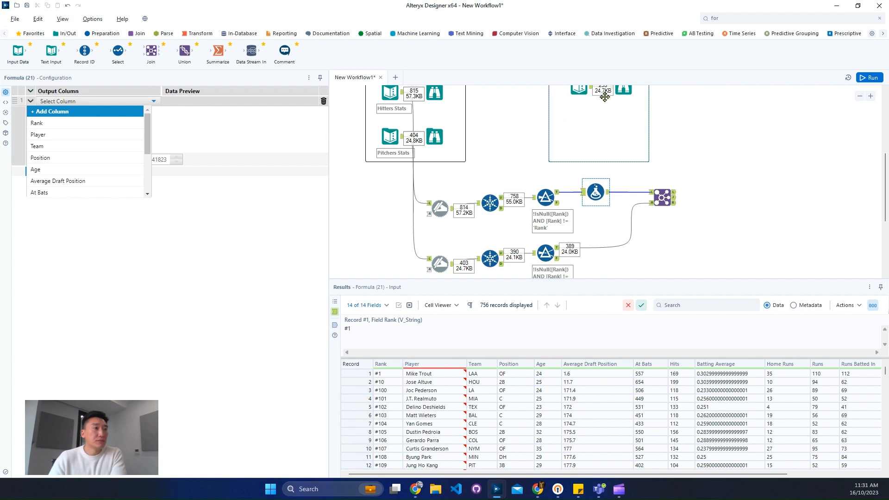
{"action": "left_click", "coordinate": [623, 90]}
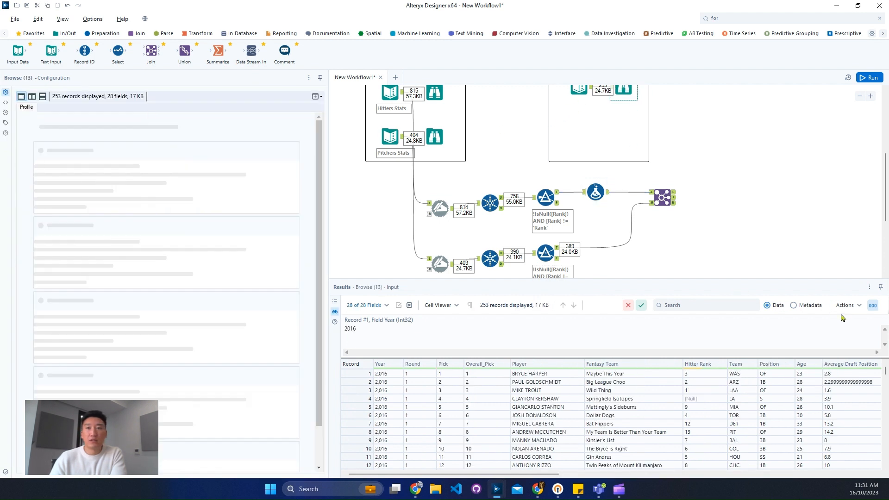
{"action": "left_click", "coordinate": [809, 307]}
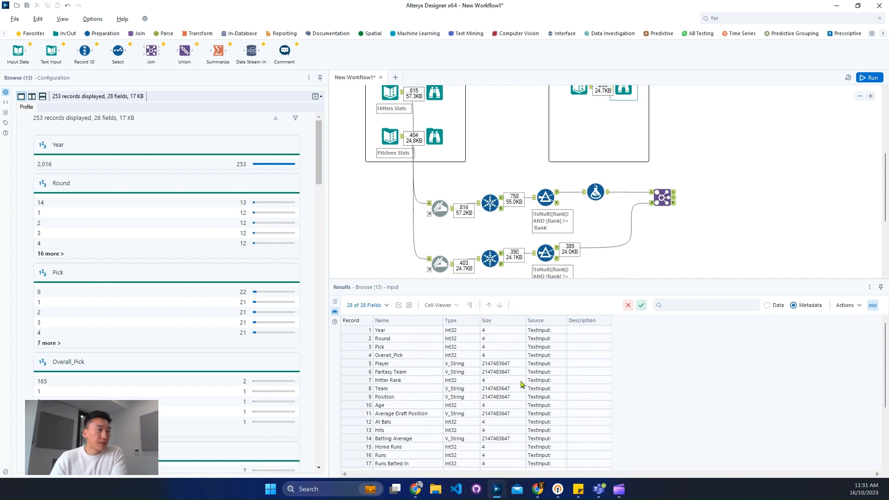
{"action": "left_click_drag", "start_coordinate": [364, 356], "coordinate": [365, 331]}
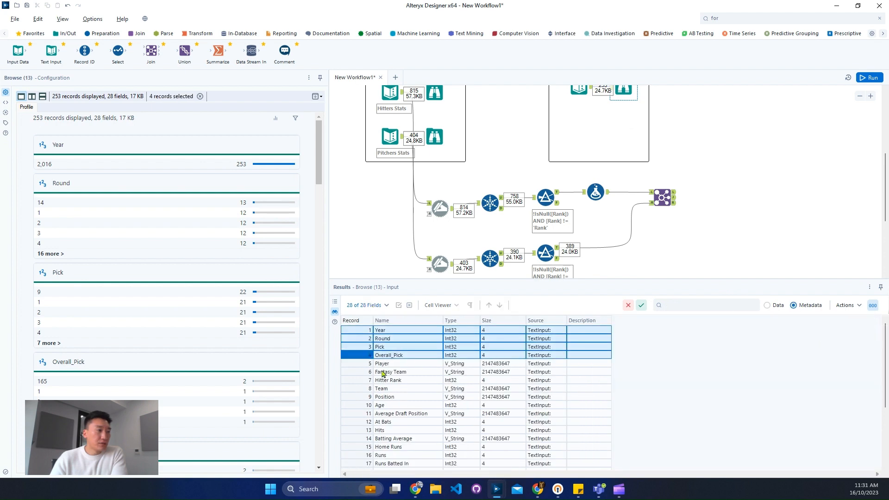
{"action": "left_click", "coordinate": [361, 381]}
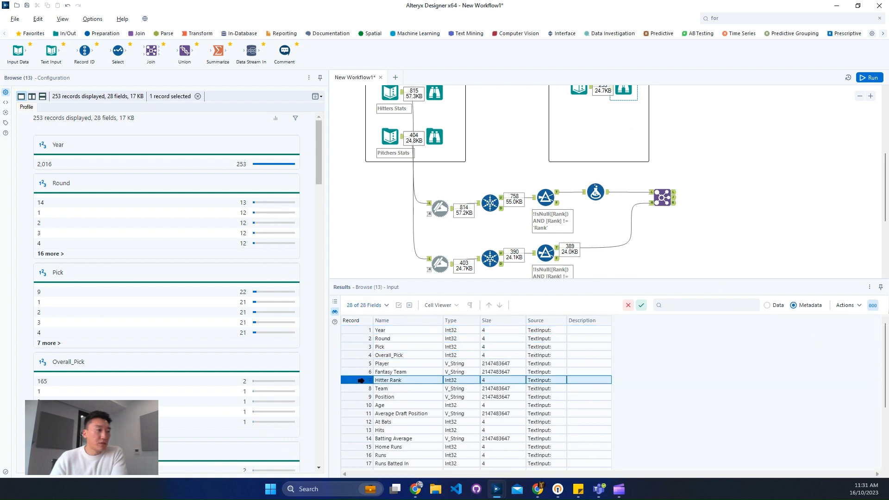
{"action": "left_click", "coordinate": [362, 405]}
{"action": "scroll", "coordinate": [364, 425], "scroll_direction": "down", "scroll_amount": 4}
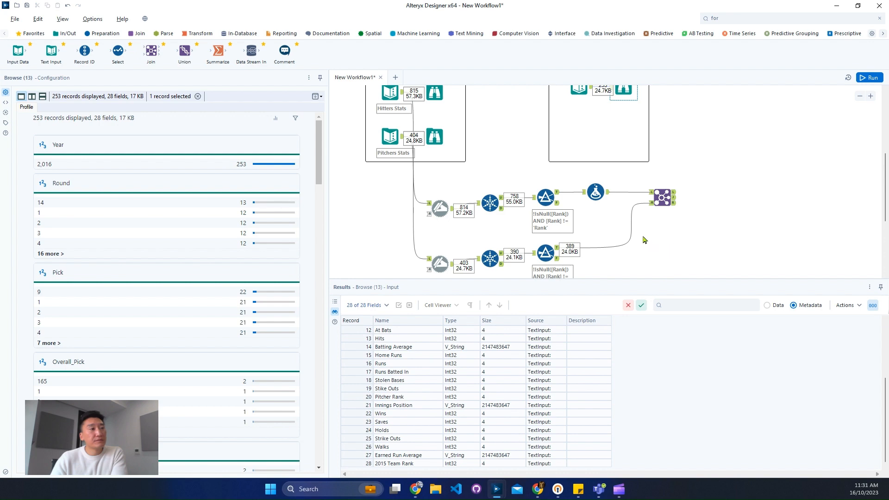
{"action": "left_click", "coordinate": [626, 192]}
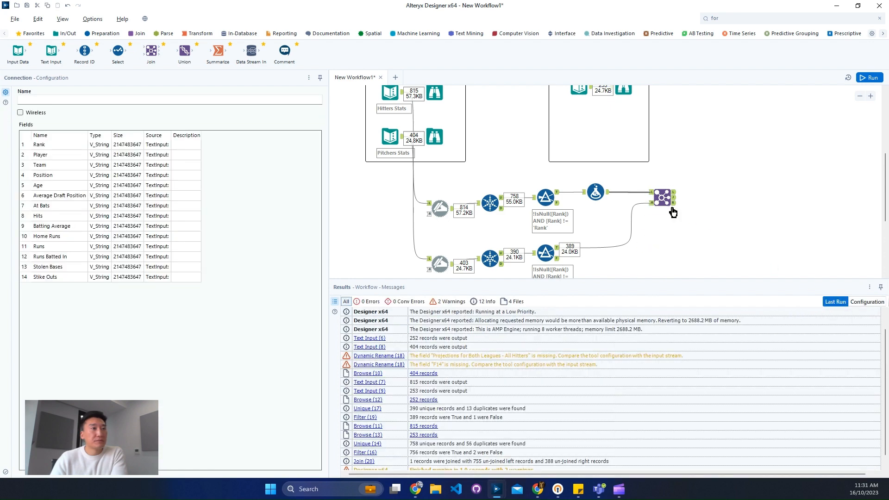
{"action": "left_click", "coordinate": [665, 200]}
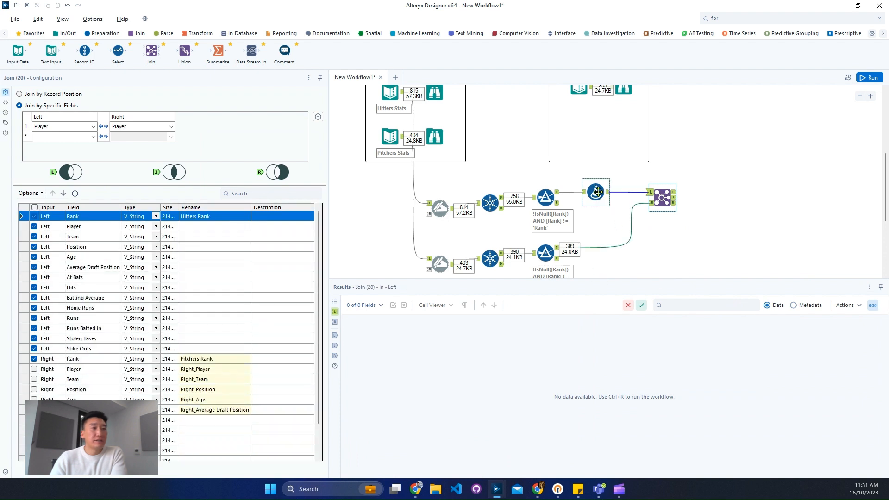
- Inspect the Player and Rank values in the hitters' Formula tool input for unwanted characters
{"action": "left_click", "coordinate": [597, 191]}
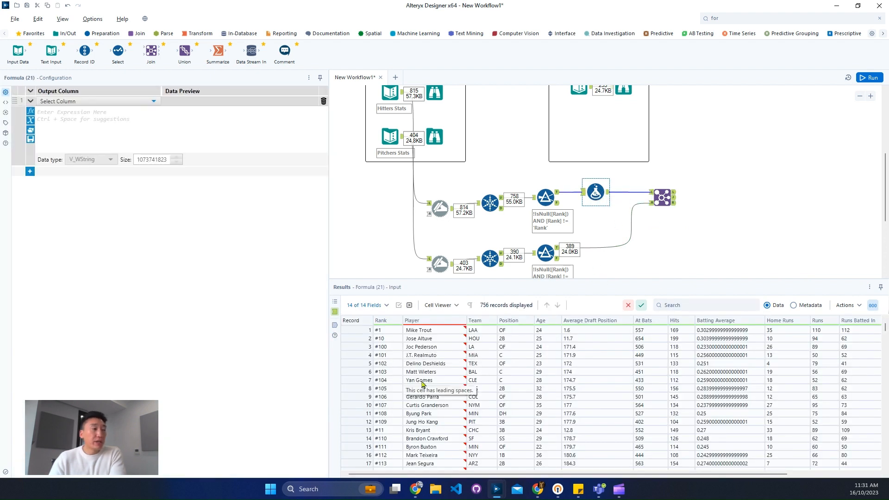
{"action": "left_click_drag", "start_coordinate": [419, 330], "coordinate": [432, 401]}
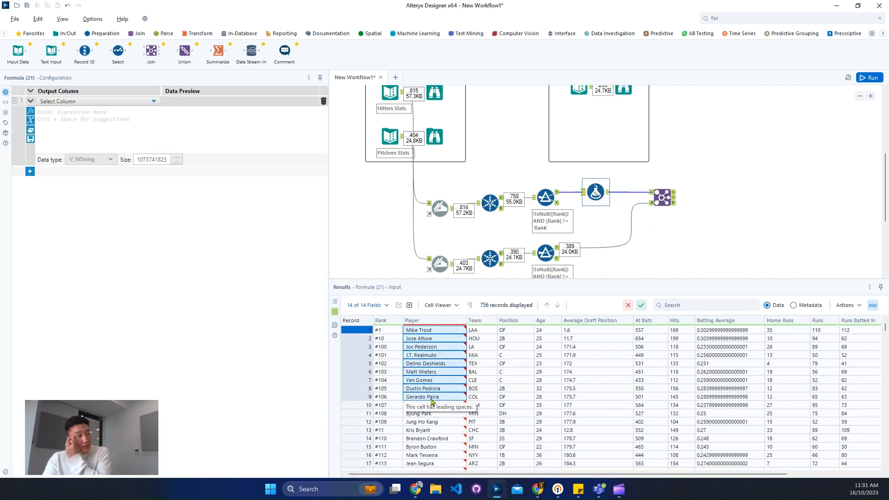
{"action": "left_click_drag", "start_coordinate": [394, 331], "coordinate": [385, 407]}
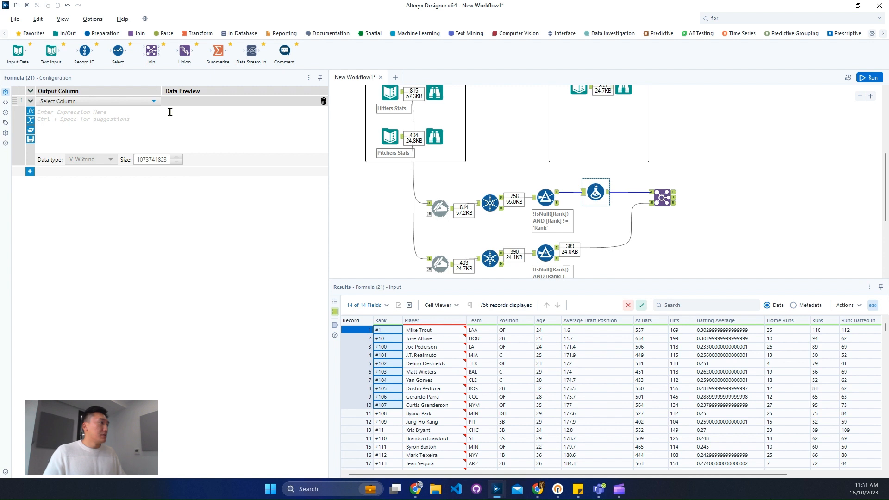
- Set the hitters' Rank column to Replace([Rank], '#', '') in the Formula tool
{"action": "left_click", "coordinate": [119, 101]}
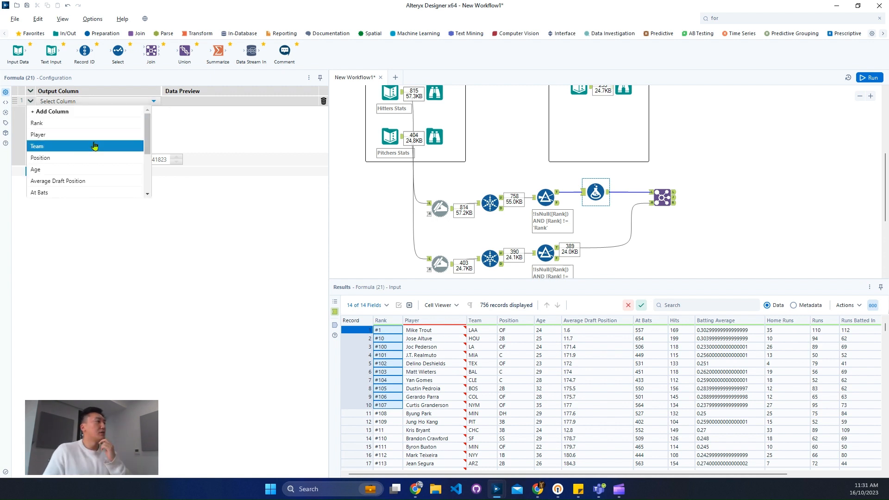
{"action": "left_click", "coordinate": [85, 122]}
{"action": "type", "text": "rep"}
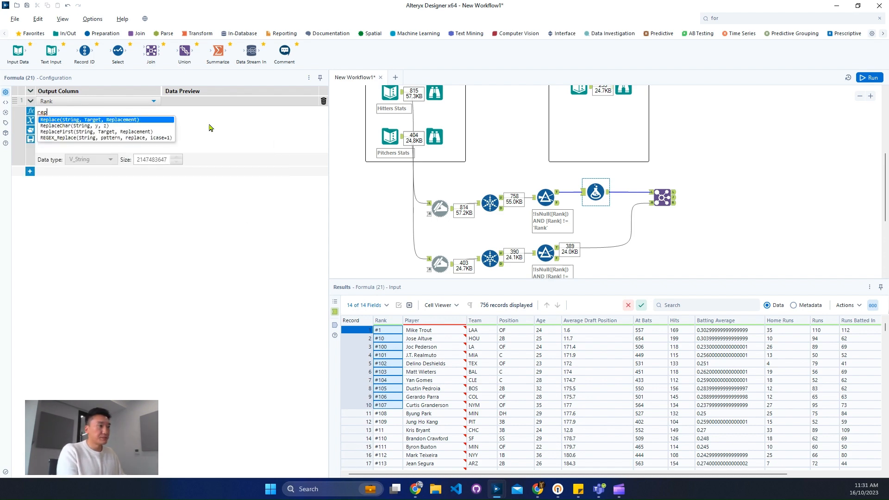
{"action": "key", "text": "Return"}
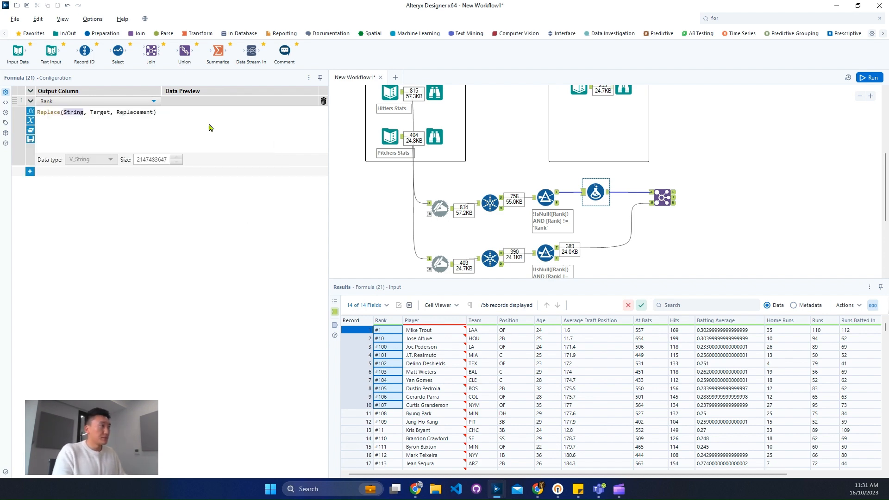
{"action": "type", "text": "[Rank]"}
{"action": "key", "text": "Return"}
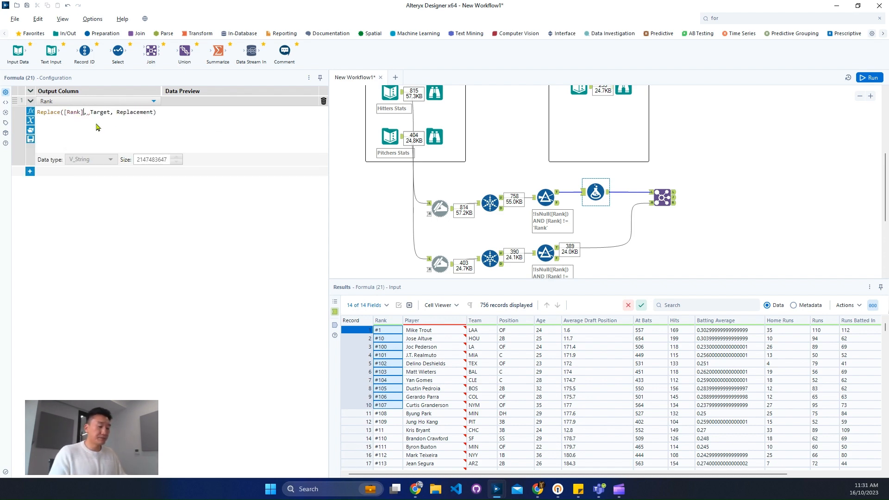
{"action": "type", "text": "''"}
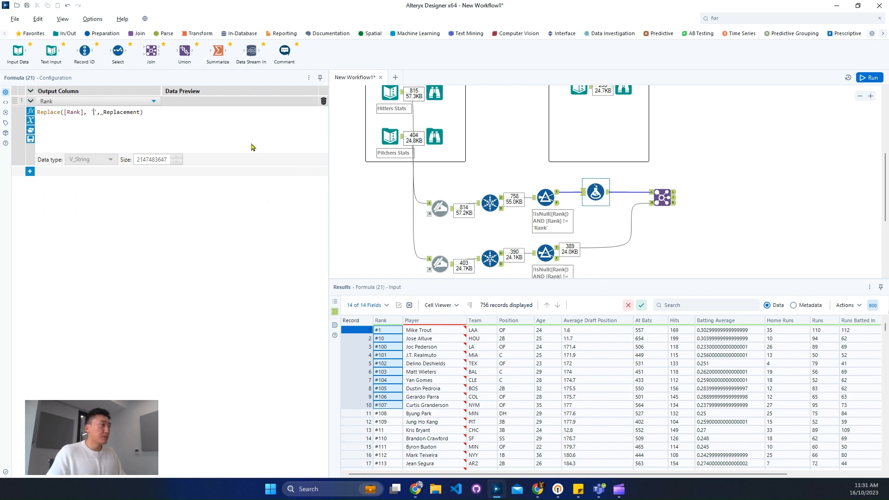
{"action": "type", "text": "#"}
{"action": "left_click", "coordinate": [123, 104]}
{"action": "left_click", "coordinate": [171, 122]}
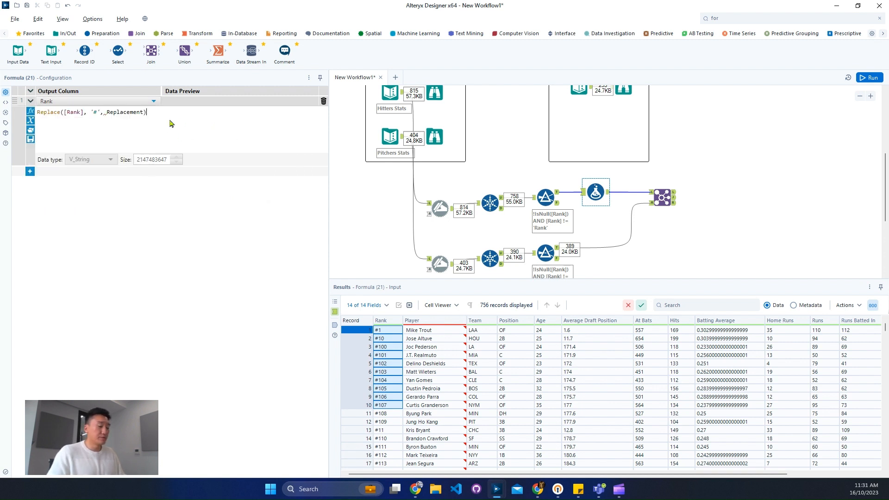
{"action": "double_click", "coordinate": [124, 113]}
{"action": "type", "text": "'"}
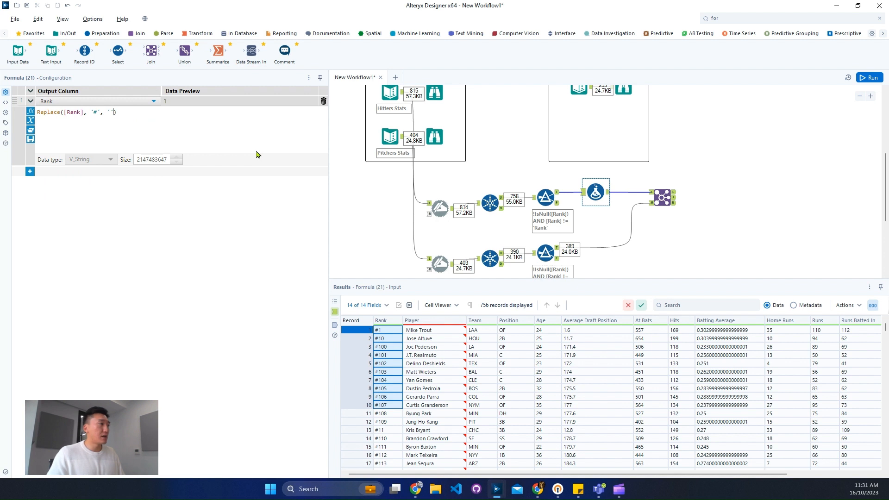
- Add a second expression that sets the Player column to Trim([Player],' ') in the hitters' Formula tool
{"action": "left_click", "coordinate": [29, 171]}
{"action": "left_click", "coordinate": [79, 172]}
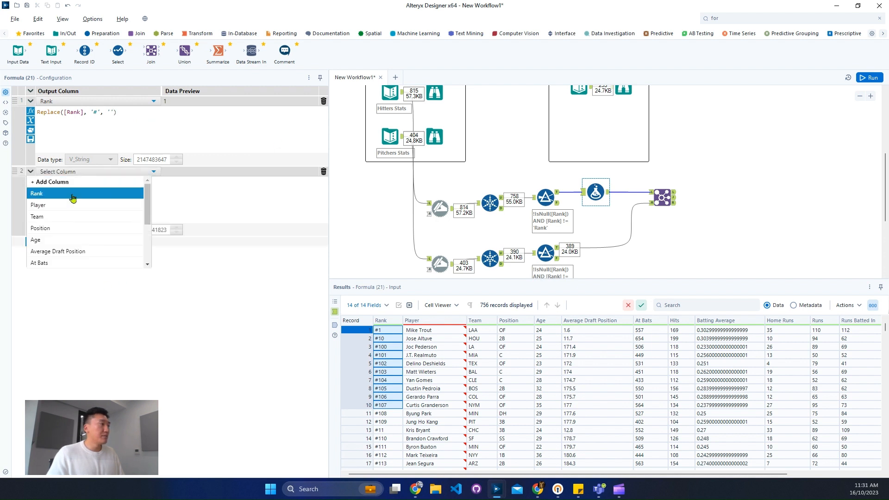
{"action": "left_click", "coordinate": [74, 205]}
{"action": "type", "text": "trim"}
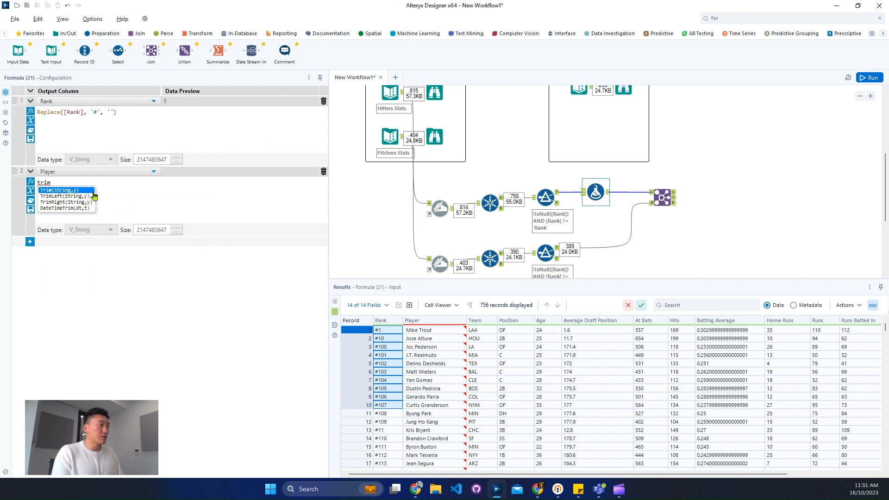
{"action": "left_click", "coordinate": [93, 192]}
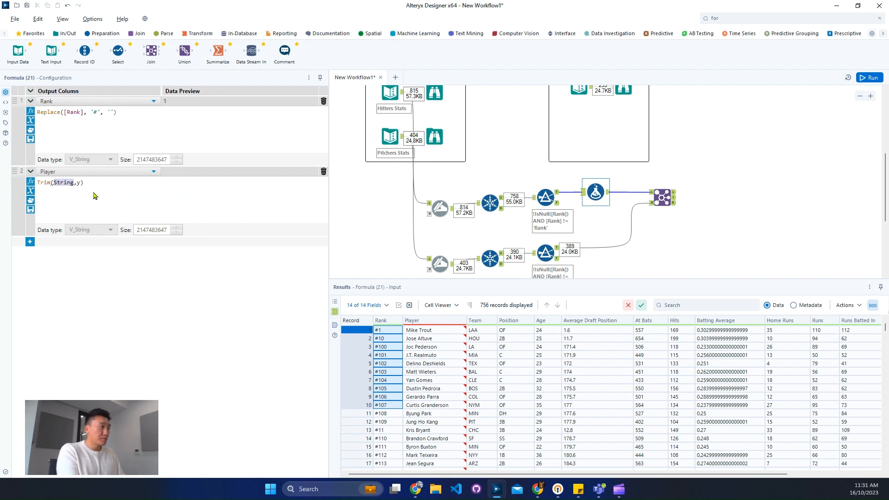
{"action": "type", "text": "pay"}
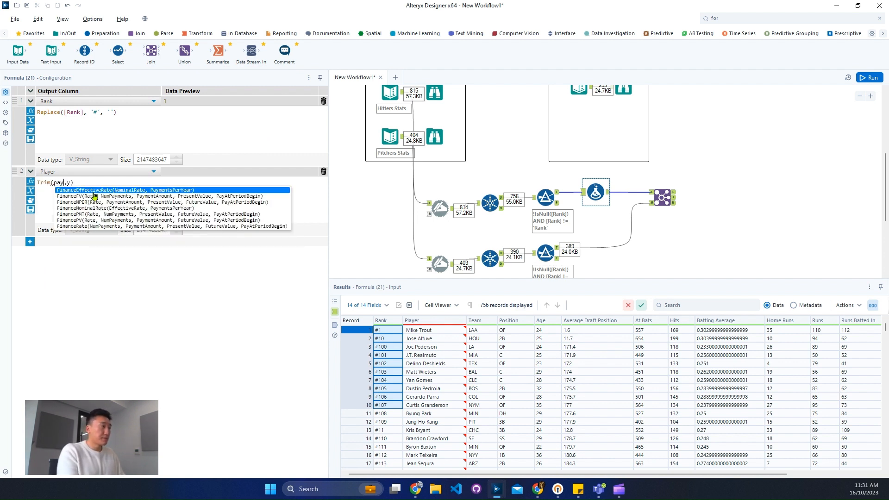
{"action": "key", "text": "BackSpace"}
{"action": "key", "text": "BackSpace"}
{"action": "type", "text": "la"}
{"action": "key", "text": "Up"}
{"action": "key", "text": "Return"}
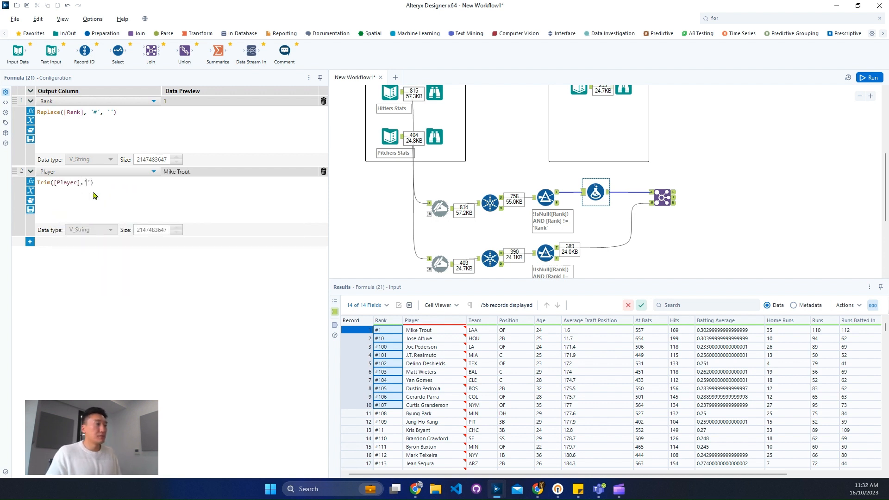
- Duplicate the hitters' Formula tool and insert the copy between the pitchers' Filter and the Join's right input
{"action": "left_click", "coordinate": [595, 193]}
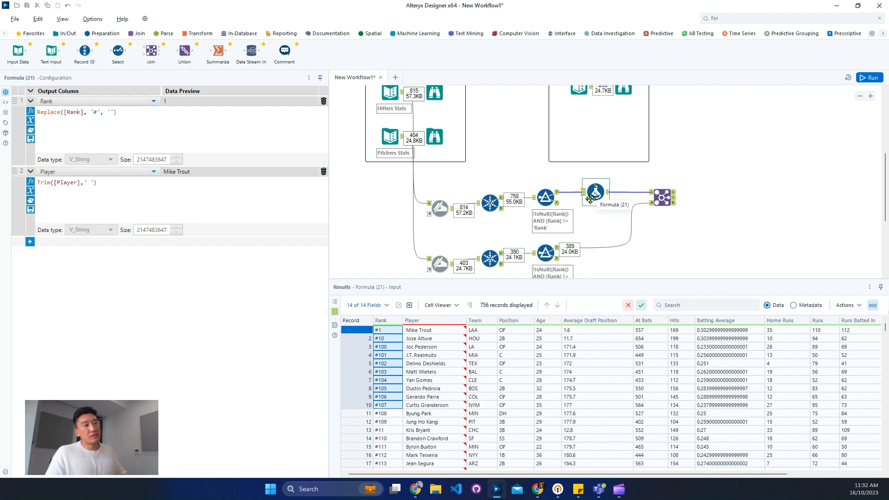
{"action": "left_click", "coordinate": [633, 256]}
{"action": "key", "text": "ctrl+v"}
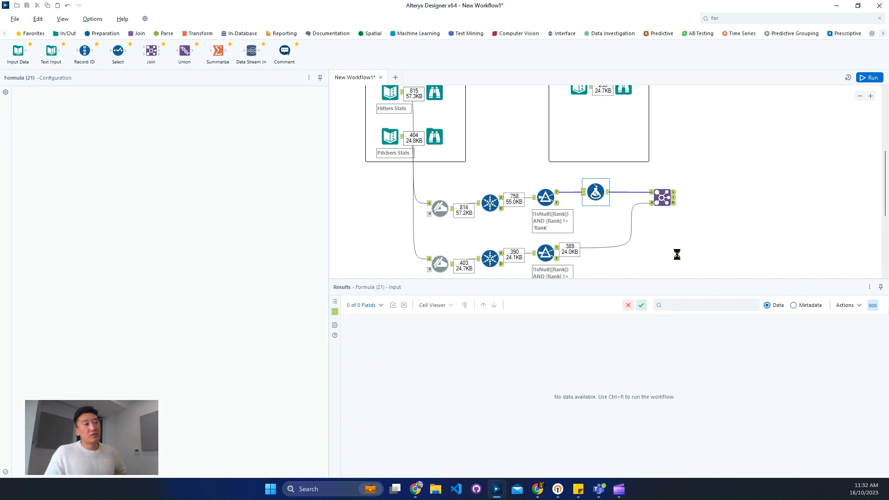
{"action": "scroll", "coordinate": [729, 227], "scroll_direction": "down", "scroll_amount": 1}
{"action": "left_click_drag", "start_coordinate": [667, 238], "coordinate": [600, 193]}
{"action": "left_click", "coordinate": [660, 258]}
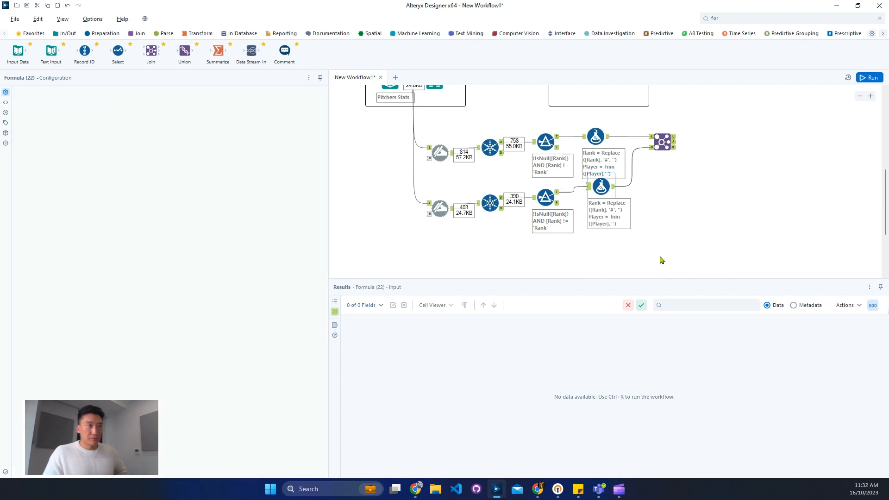
- Align the copied Formula tool with the pitchers' Filter and run the workflow
{"action": "left_click", "coordinate": [600, 189]}
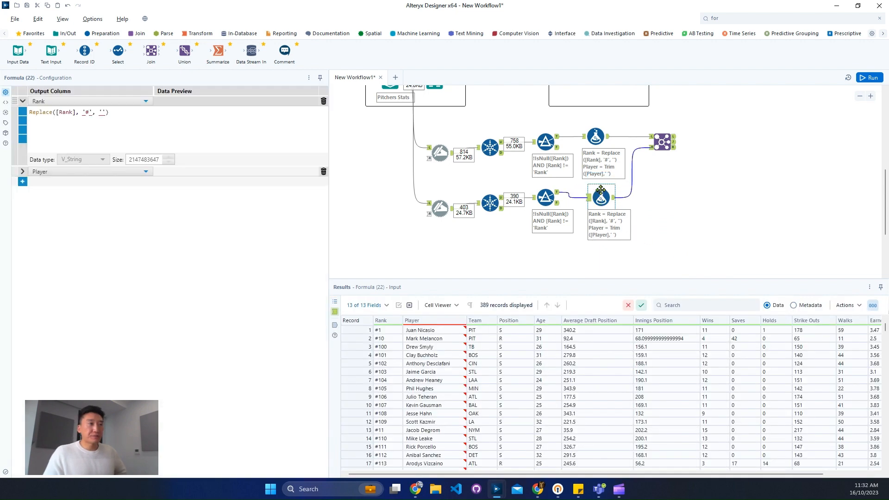
{"action": "left_click_drag", "start_coordinate": [600, 189], "coordinate": [601, 194]}
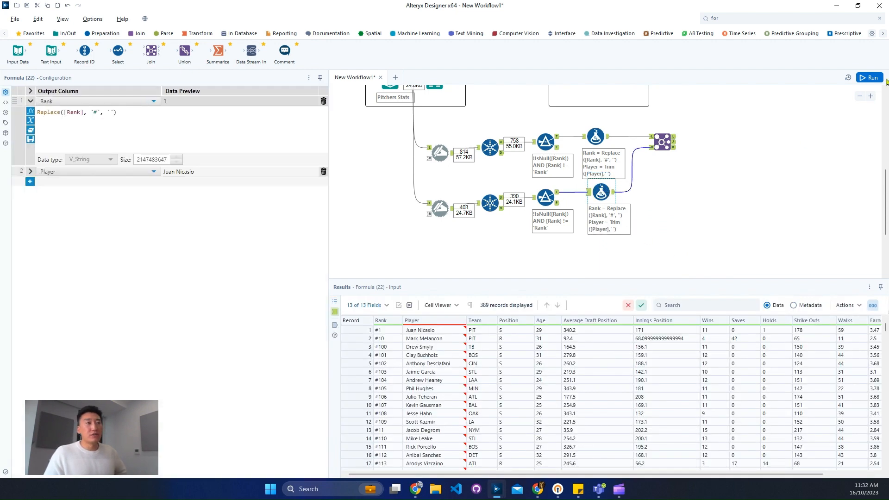
{"action": "left_click", "coordinate": [872, 77]}
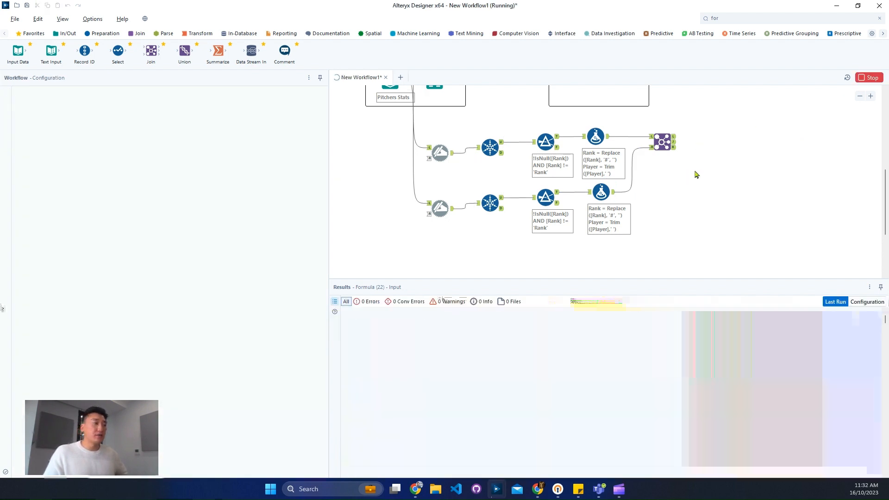
- Inspect the matched and unmatched player records in the outputs of the hitters and pitchers Join
{"action": "left_click", "coordinate": [674, 141]}
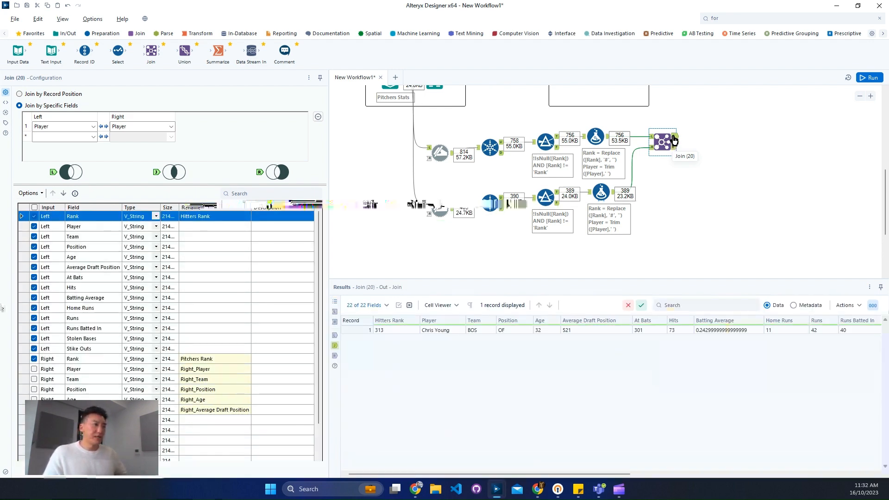
{"action": "left_click", "coordinate": [675, 136]}
{"action": "left_click", "coordinate": [675, 150]}
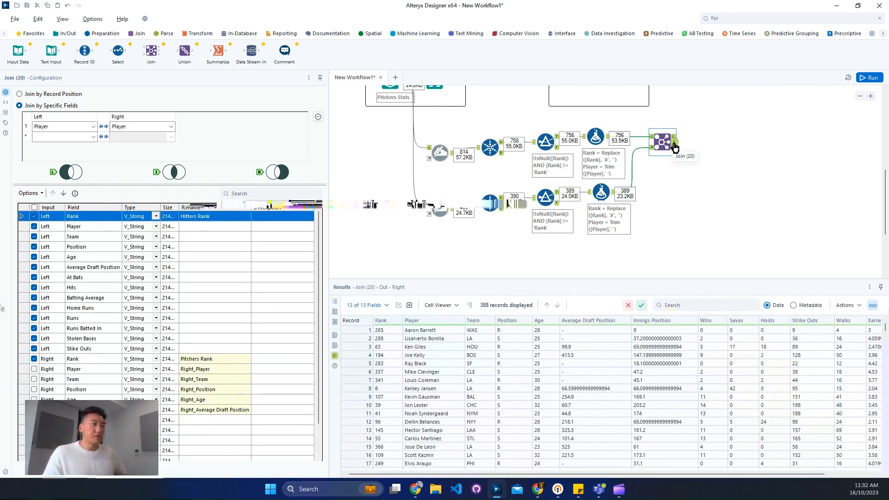
- Copy the first player name from the Join's left input and search its right input for Mike Trout
{"action": "left_click", "coordinate": [651, 136]}
{"action": "right_click", "coordinate": [419, 330]}
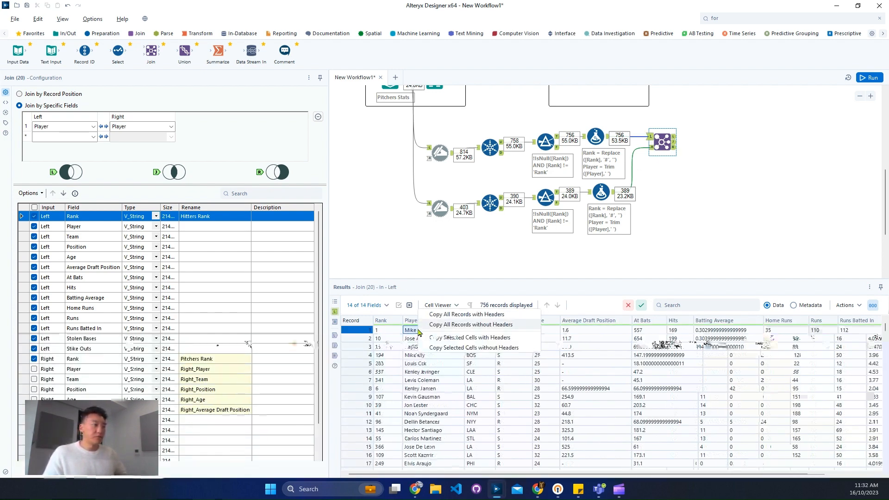
{"action": "left_click", "coordinate": [440, 345]}
{"action": "left_click", "coordinate": [463, 275]}
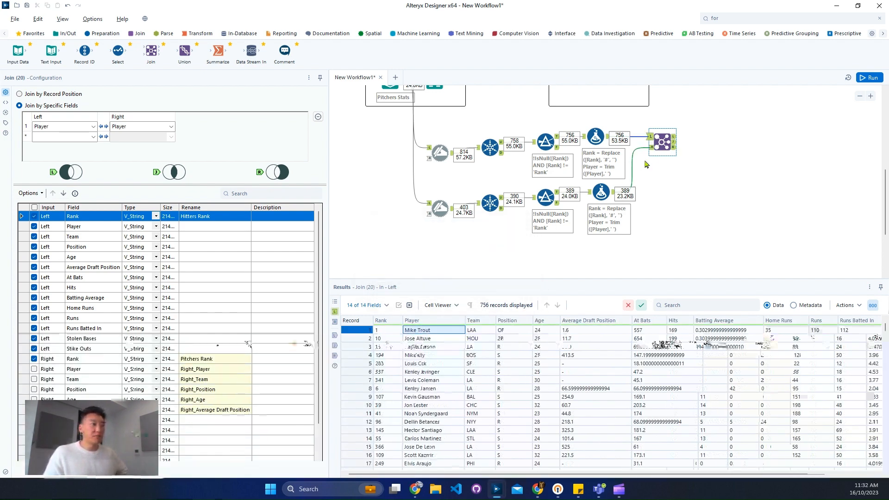
{"action": "left_click", "coordinate": [651, 147]}
{"action": "left_click", "coordinate": [741, 304]}
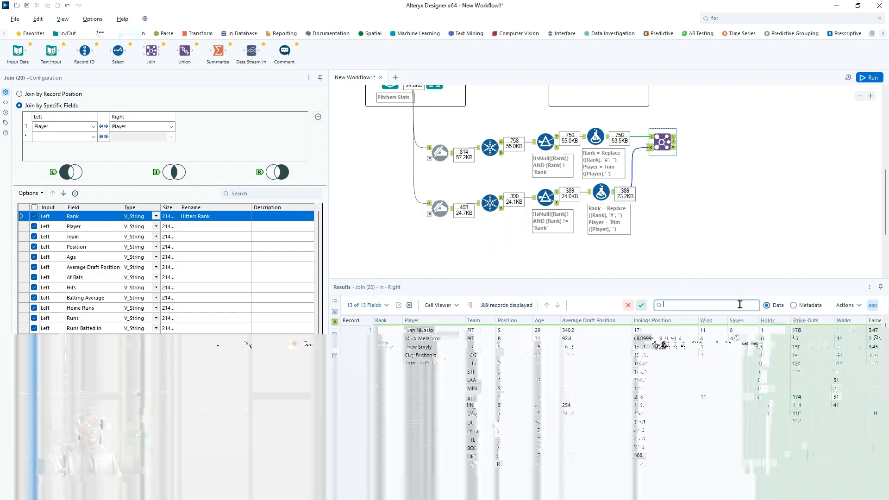
{"action": "type", "text": "Mike Trout"}
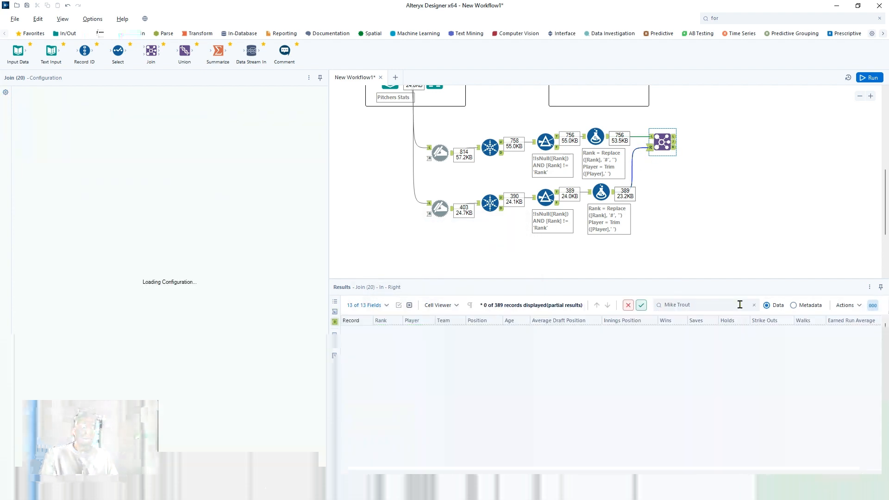
{"action": "triple_click", "coordinate": [740, 305]}
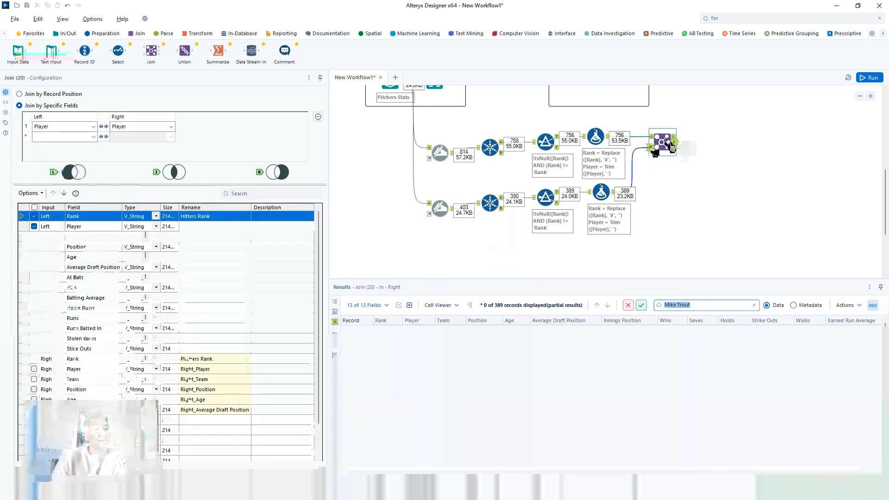
- Copy the second player name from the Join's left input and search its right input for Jose Altuve
{"action": "left_click", "coordinate": [652, 138]}
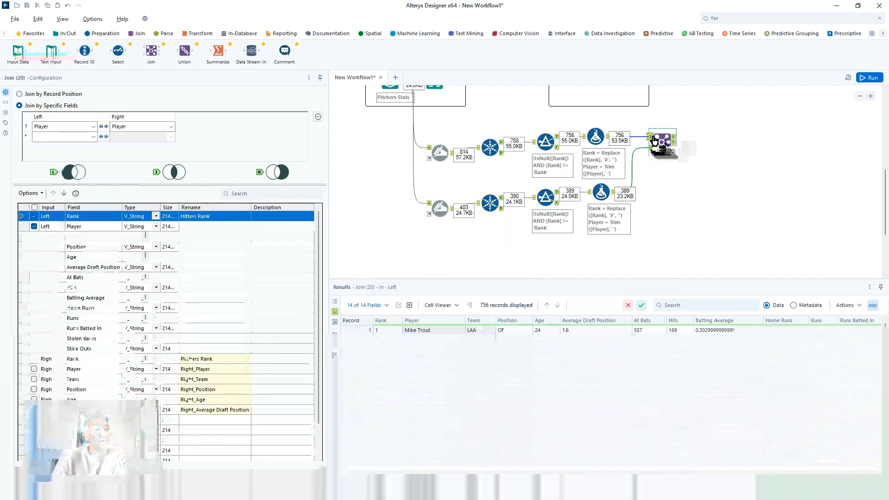
{"action": "right_click", "coordinate": [429, 343]}
{"action": "left_click", "coordinate": [431, 357]}
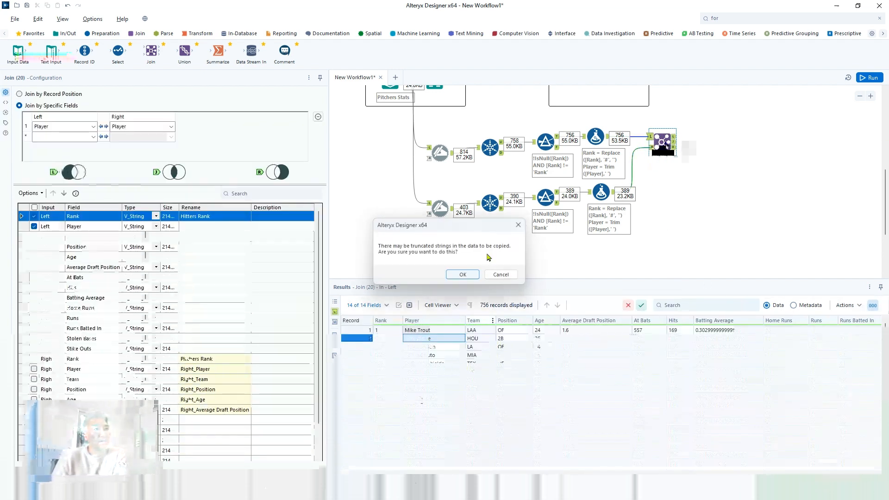
{"action": "left_click", "coordinate": [463, 275]}
{"action": "left_click", "coordinate": [652, 148]}
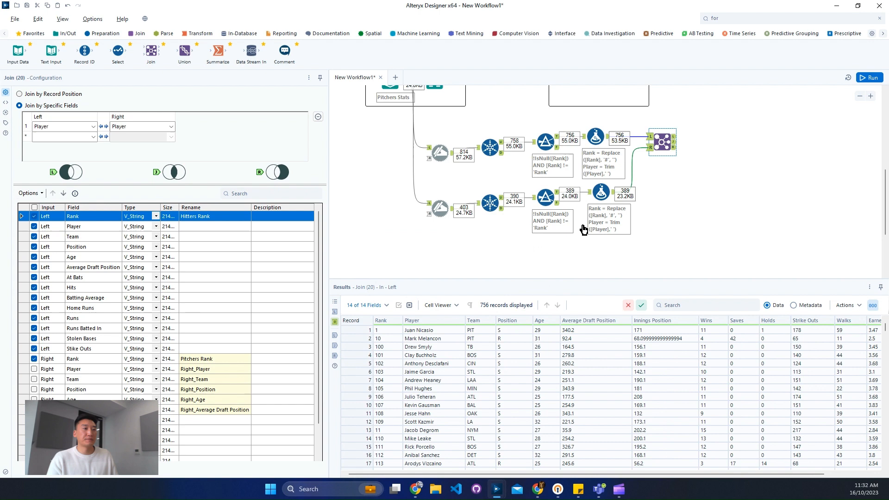
{"action": "left_click", "coordinate": [744, 306]}
{"action": "key", "text": "ctrl+v"}
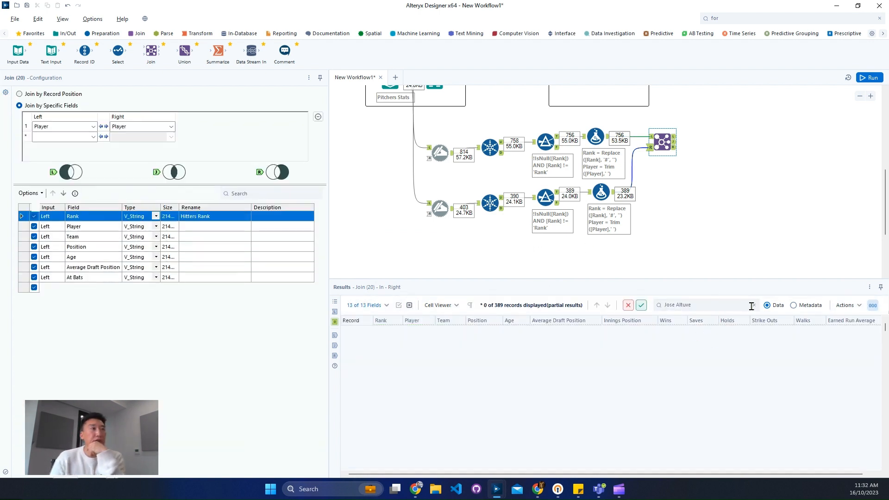
- Check the expected output table, then delete the Join that combines the hitters and pitchers streams
{"action": "scroll", "coordinate": [673, 187], "scroll_direction": "up", "scroll_amount": 5}
{"action": "left_click", "coordinate": [617, 130]}
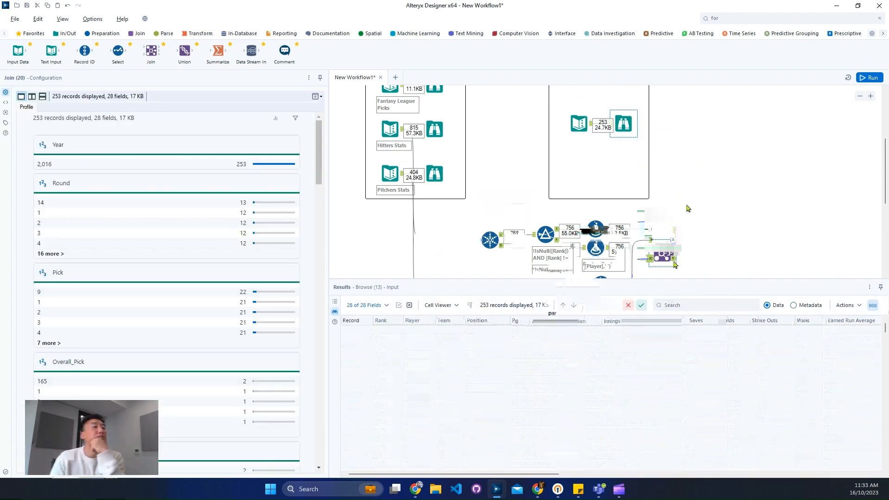
{"action": "left_click_drag", "start_coordinate": [649, 208], "coordinate": [730, 273]}
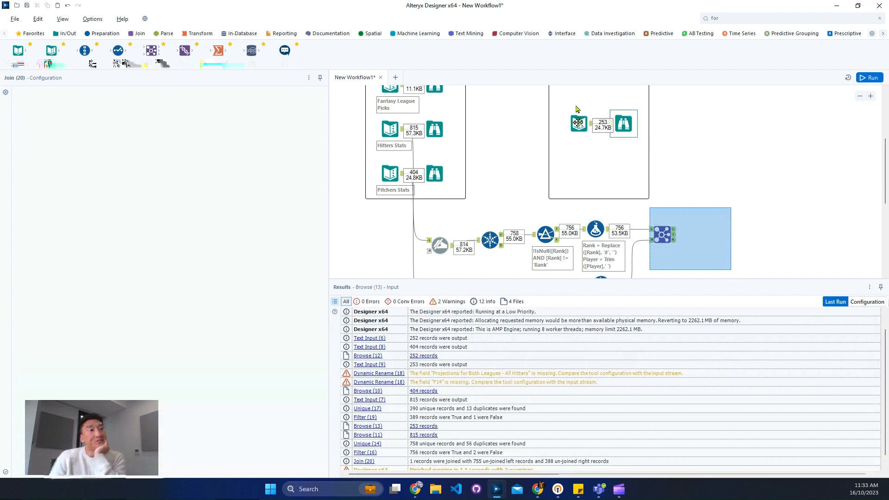
{"action": "key", "text": "Delete"}
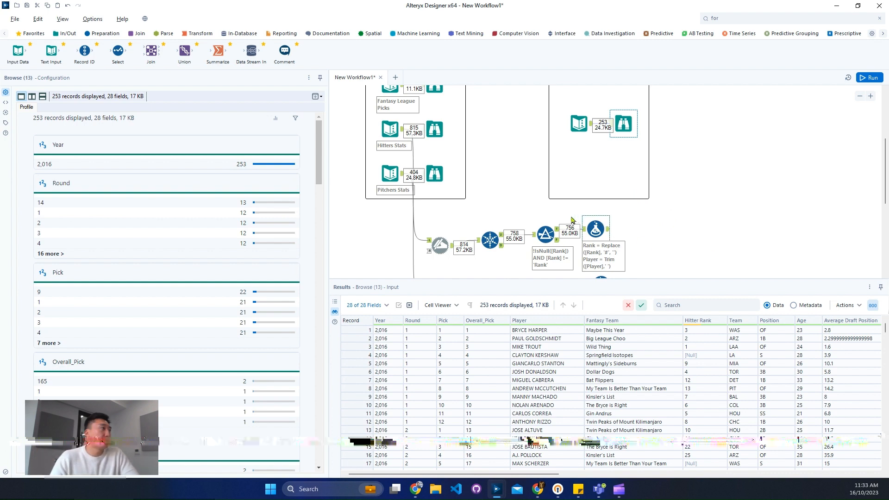
- Place a new Join tool beside the hitters' Formula and remove its automatic input connection
{"action": "mouse_move", "coordinate": [151, 52]}
{"action": "left_mouse_down"}
{"action": "mouse_move", "coordinate": [597, 220]}
{"action": "mouse_move", "coordinate": [665, 236]}
{"action": "mouse_move", "coordinate": [633, 239]}
{"action": "left_mouse_up"}
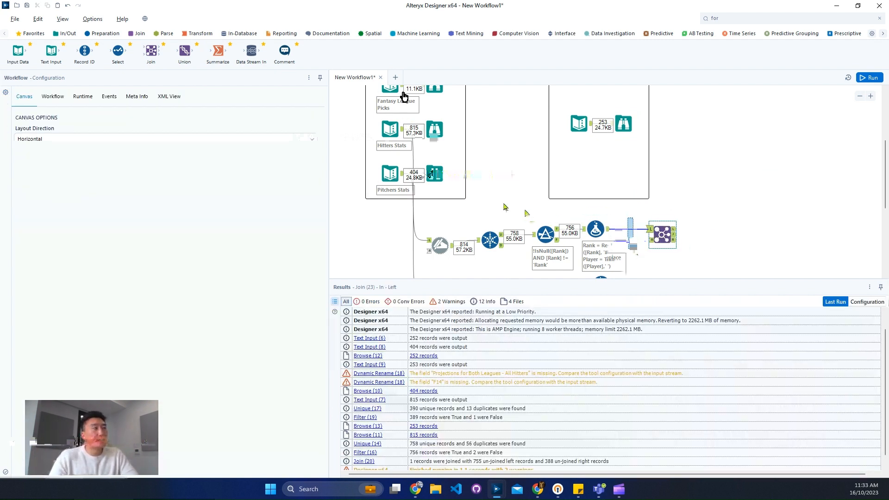
{"action": "key", "text": "Delete"}
{"action": "left_click_drag", "start_coordinate": [612, 207], "coordinate": [669, 223]}
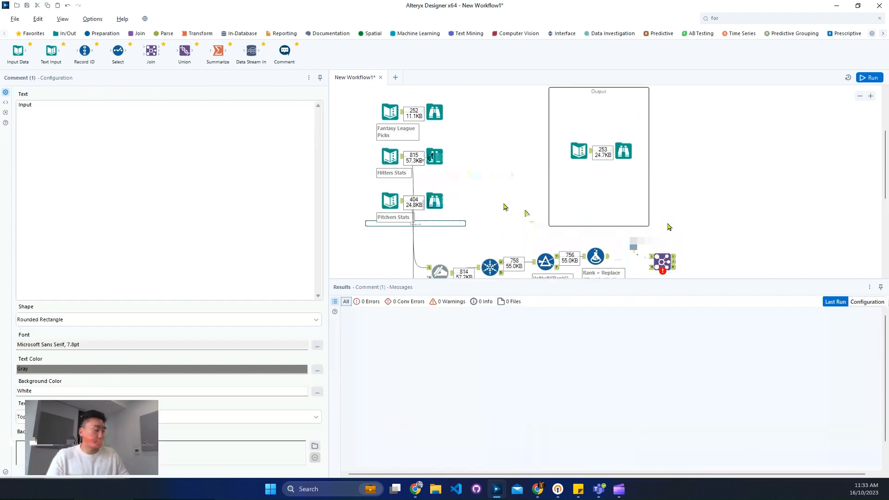
{"action": "key", "text": "ctrl+r"}
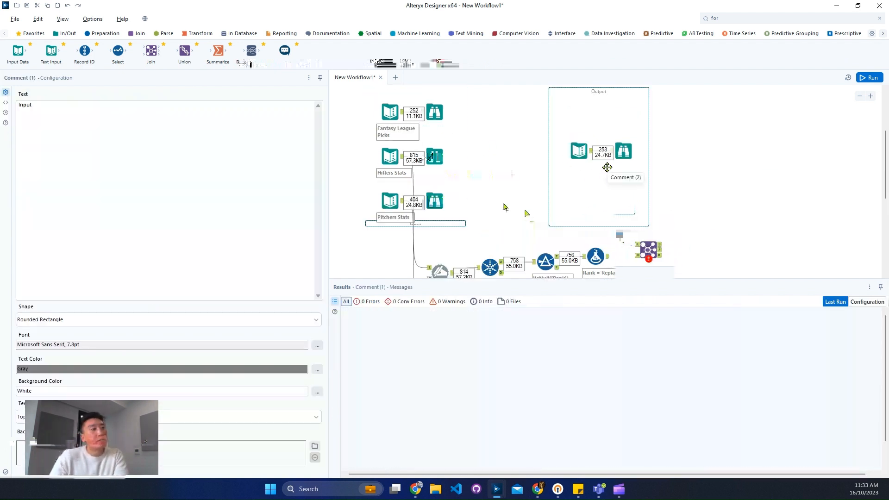
- Connect Fantasy League Picks to the new Join's left input and the hitters' Formula to its right input
{"action": "left_click_drag", "start_coordinate": [422, 221], "coordinate": [422, 90]}
{"action": "left_click", "coordinate": [401, 115]}
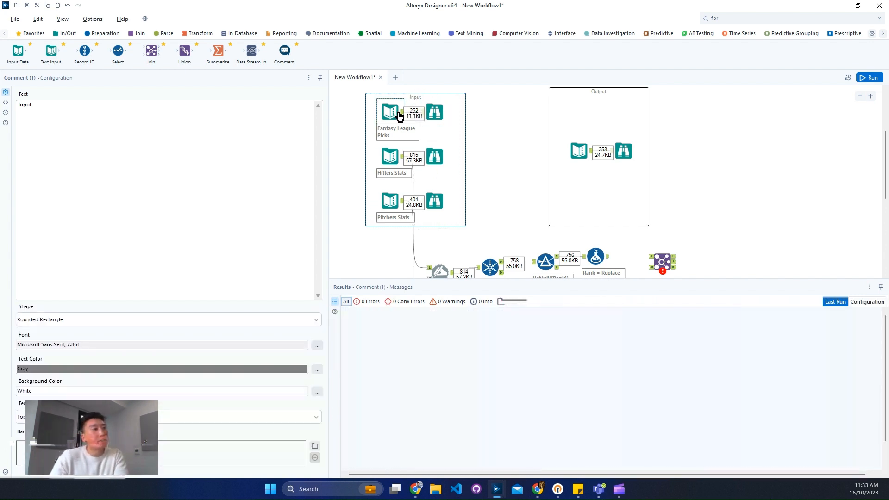
{"action": "left_click_drag", "start_coordinate": [401, 113], "coordinate": [650, 202]}
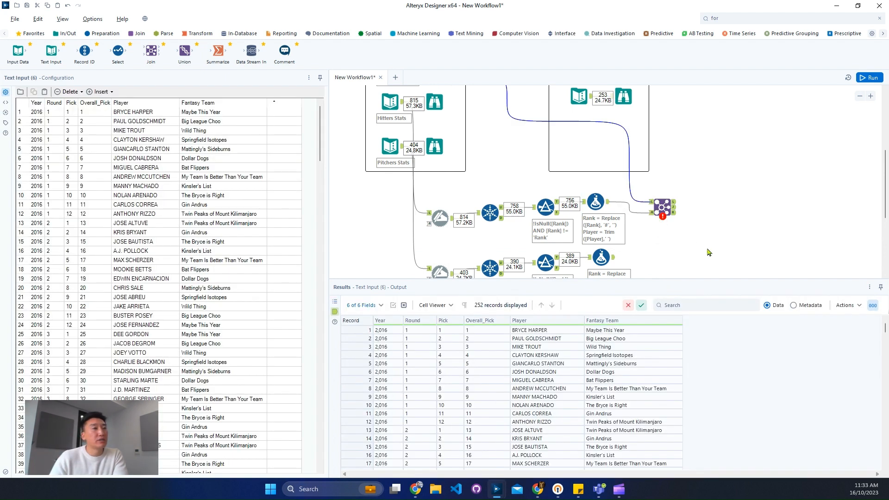
- Join the picks and hitters on Player and exclude the duplicate Player field from the right input
{"action": "left_click", "coordinate": [662, 205]}
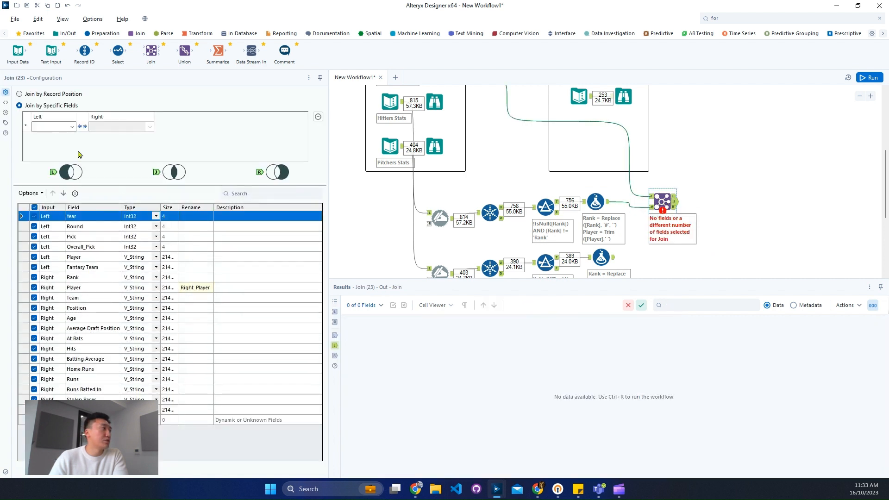
{"action": "left_click", "coordinate": [51, 126]}
{"action": "left_click", "coordinate": [62, 165]}
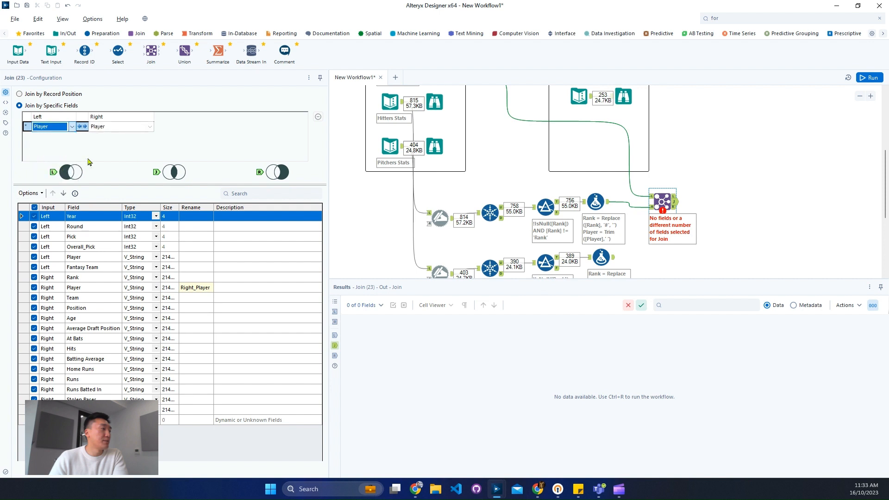
{"action": "left_click", "coordinate": [200, 287]}
{"action": "left_click", "coordinate": [34, 288]}
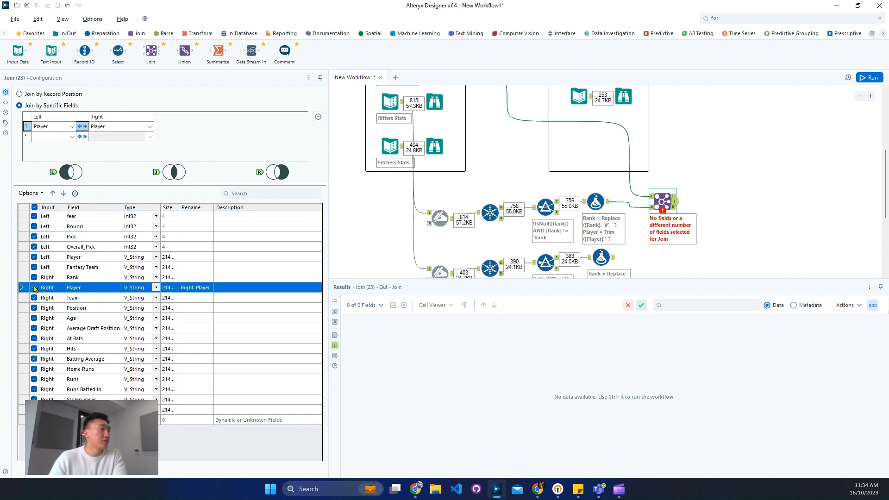
- Rename the right input's Rank field to Hitters Rank in the hitters' Join
{"action": "left_click", "coordinate": [199, 277]}
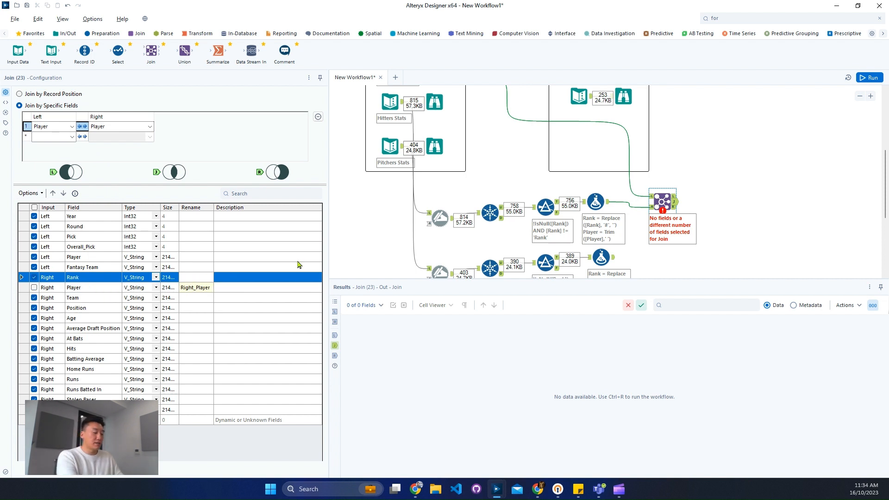
{"action": "type", "text": "Hitters"}
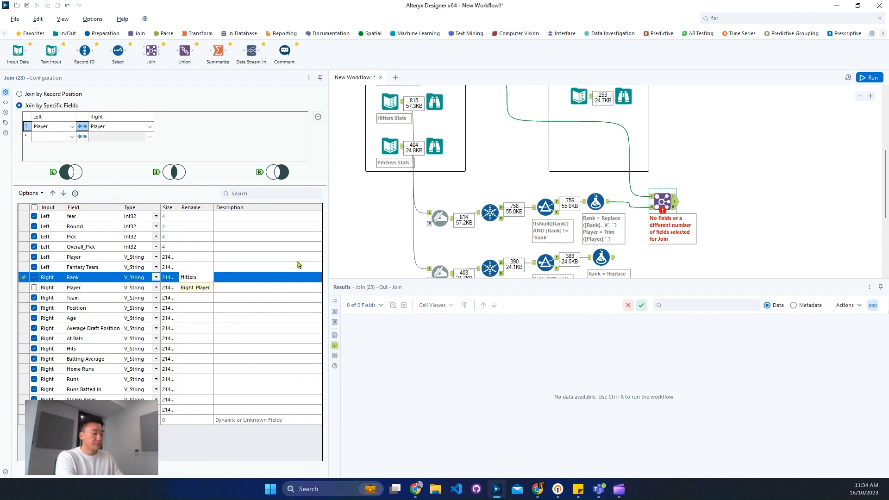
{"action": "type", "text": " Rank"}
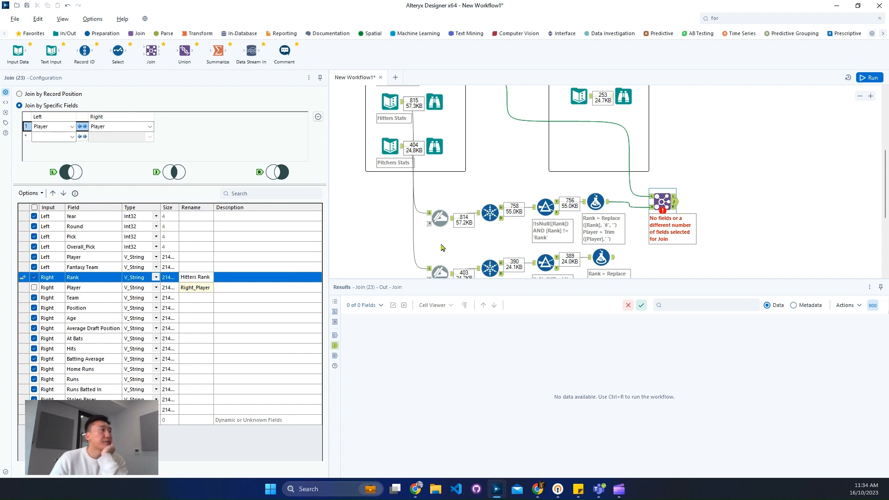
- Add a second Join tool with Fantasy League Picks as left input and the pitchers' Formula as right input
{"action": "left_click_drag", "start_coordinate": [151, 53], "coordinate": [696, 262]}
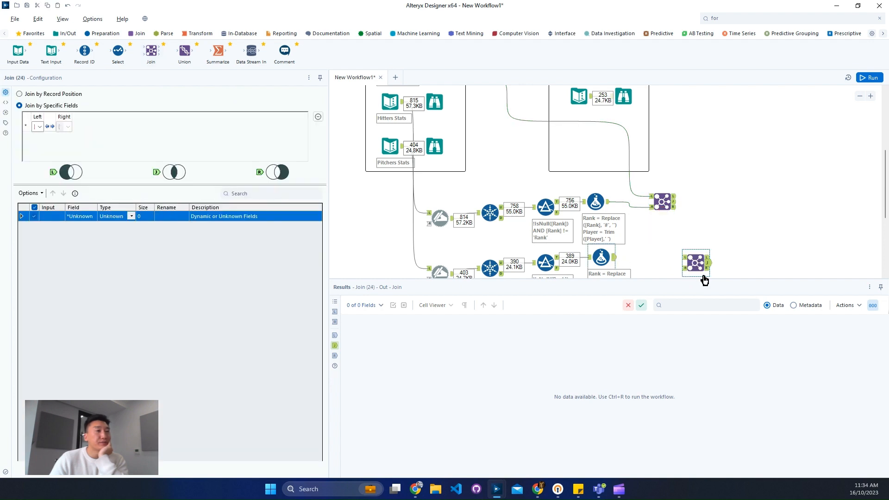
{"action": "left_click_drag", "start_coordinate": [704, 280], "coordinate": [693, 244]}
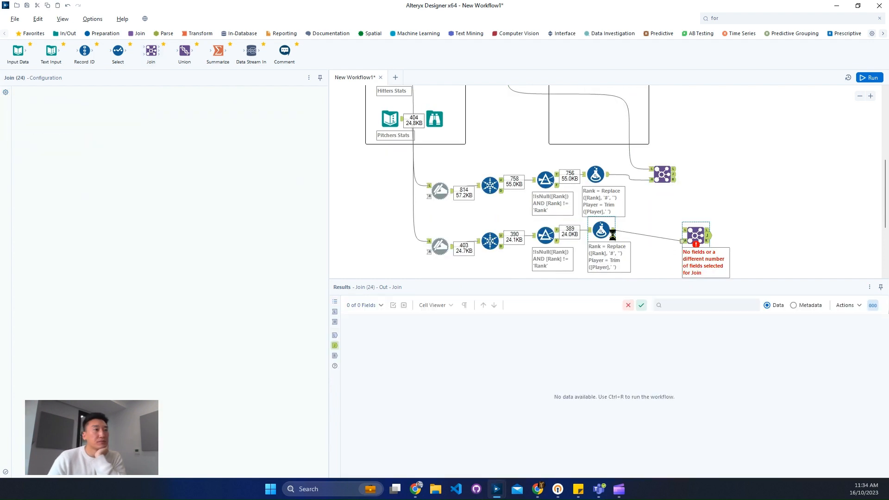
{"action": "scroll", "coordinate": [496, 184], "scroll_direction": "up", "scroll_amount": 1}
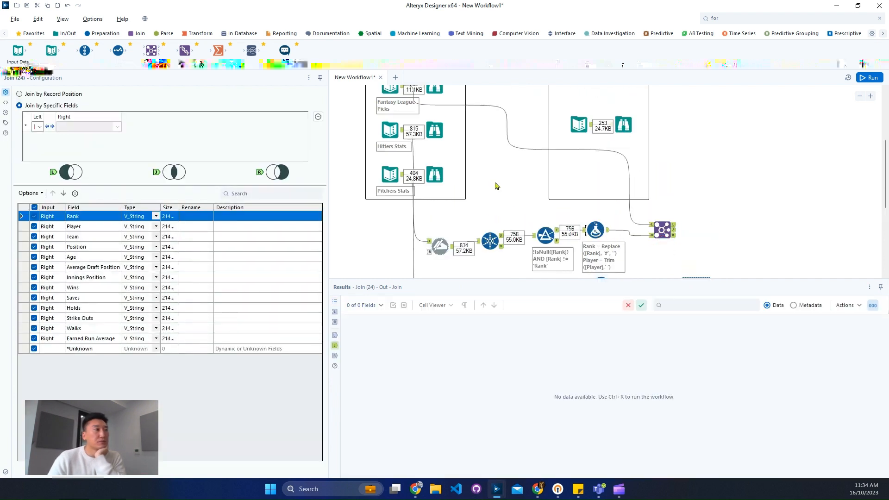
{"action": "left_click", "coordinate": [860, 96]}
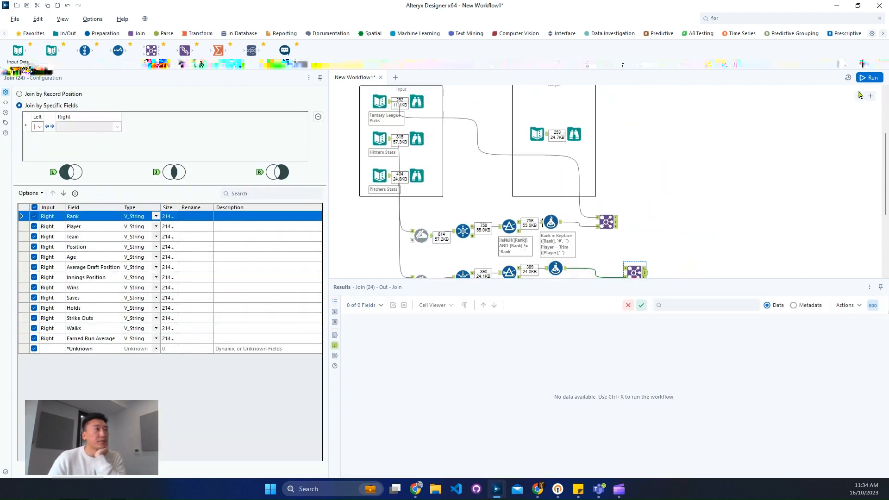
{"action": "left_click_drag", "start_coordinate": [392, 104], "coordinate": [626, 224]}
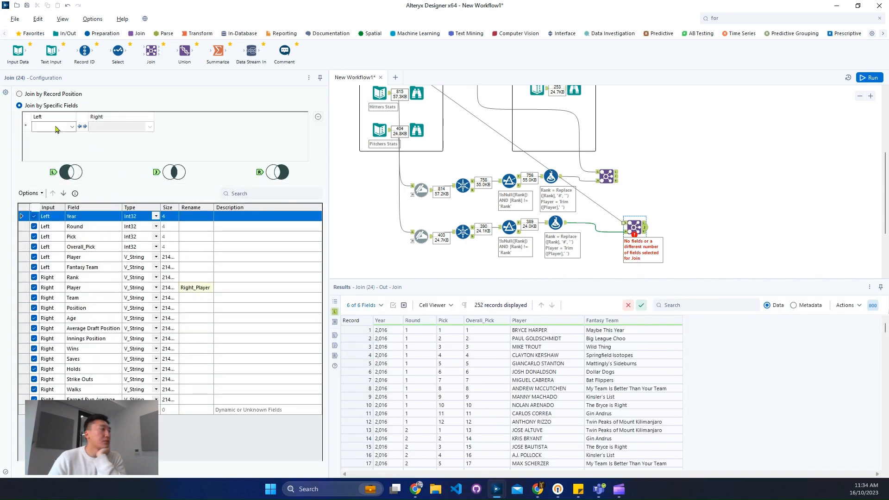
- Join picks and pitchers on Player, and exclude Player, Team, Position, Age and Average Draft Position from the right input
{"action": "left_click", "coordinate": [55, 127]}
{"action": "left_click", "coordinate": [53, 168]}
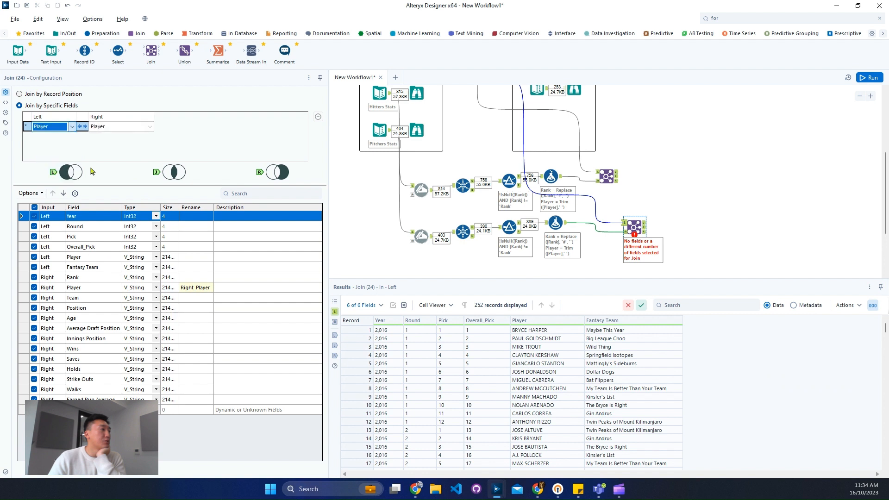
{"action": "left_click", "coordinate": [34, 288]}
{"action": "left_click", "coordinate": [34, 298]}
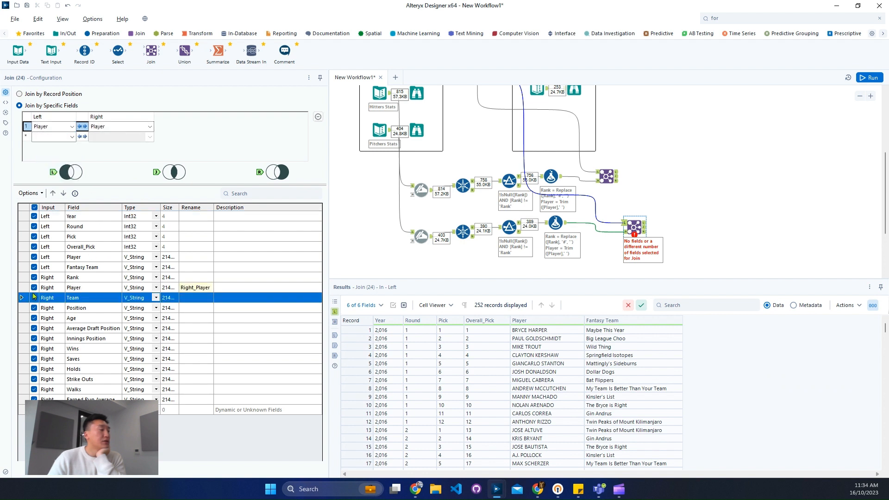
{"action": "left_click", "coordinate": [34, 288]}
{"action": "left_click", "coordinate": [34, 297]}
{"action": "left_click", "coordinate": [34, 308]}
{"action": "left_click", "coordinate": [34, 318]}
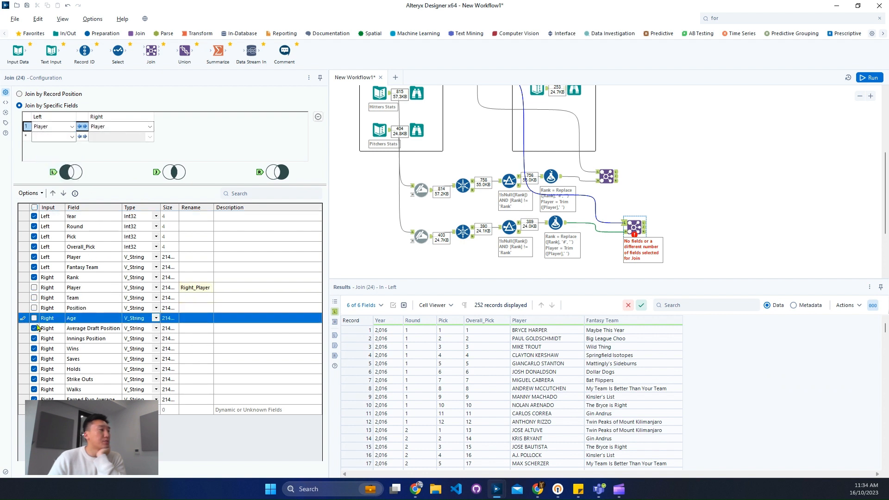
{"action": "left_click", "coordinate": [33, 328]}
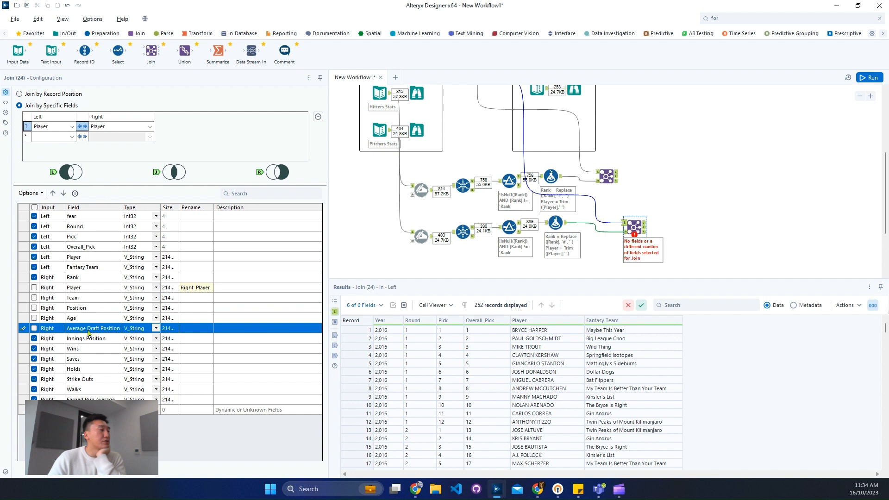
- Rename the right input's Rank field to Pitchers Rank in the pitchers' Join
{"action": "left_click", "coordinate": [195, 277]}
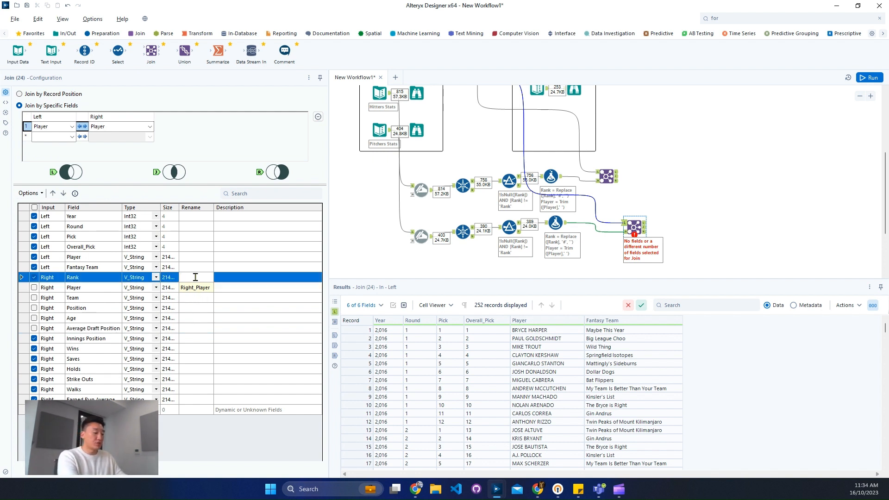
{"action": "type", "text": "Pl"}
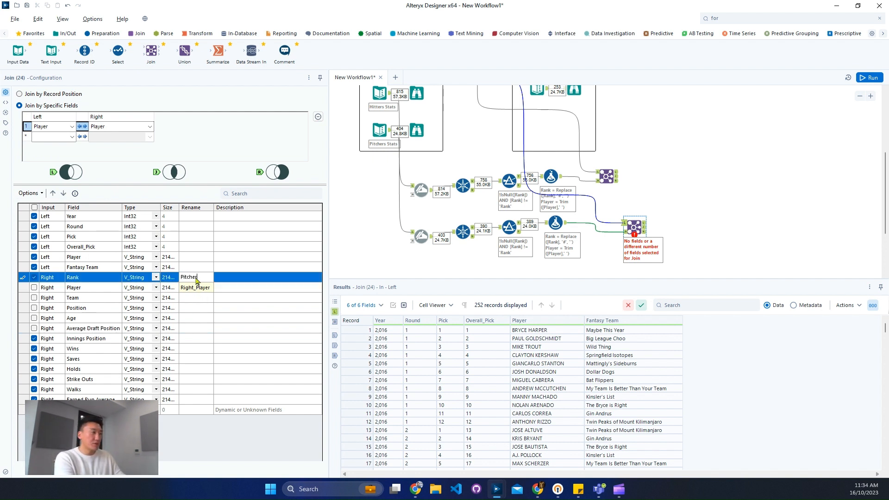
{"action": "type", "text": "tchers Rank"}
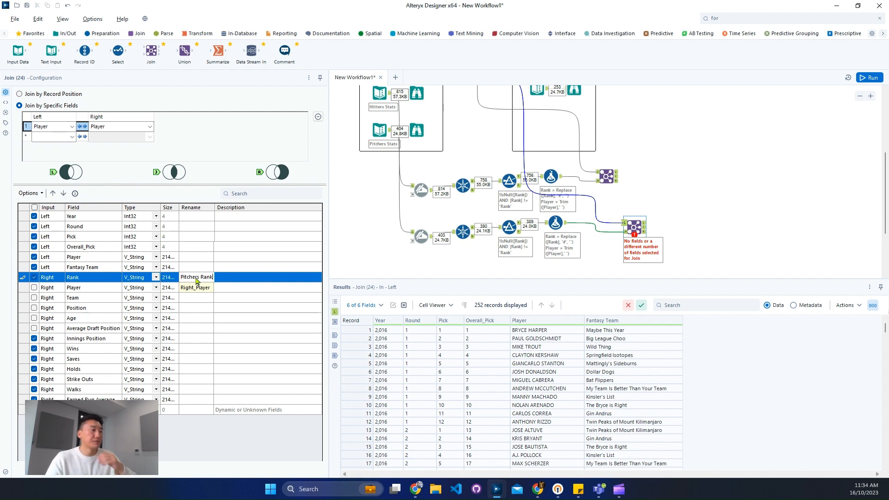
- Check the rank field names in the expected output and rename the hitters' Join Rank field to Hitter Rank
{"action": "scroll", "coordinate": [660, 238], "scroll_direction": "up", "scroll_amount": 2}
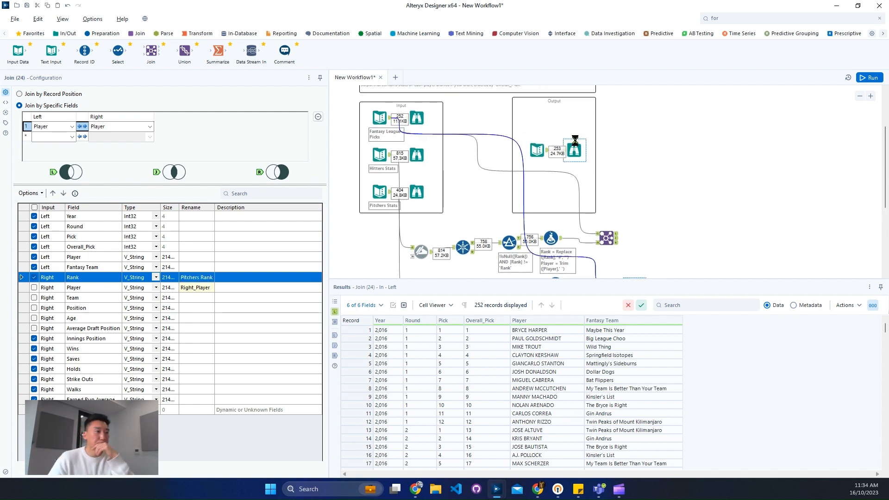
{"action": "left_click", "coordinate": [574, 150]}
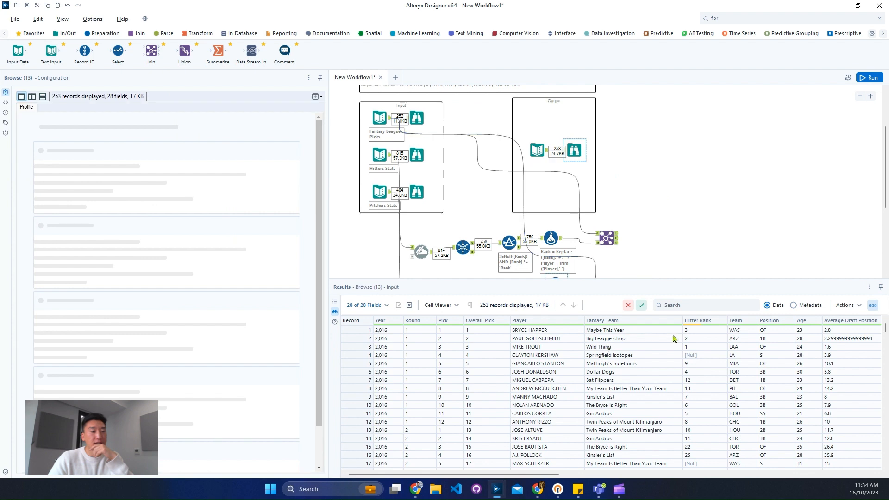
{"action": "left_click", "coordinate": [690, 330]}
{"action": "left_click_drag", "start_coordinate": [549, 474], "coordinate": [791, 473]}
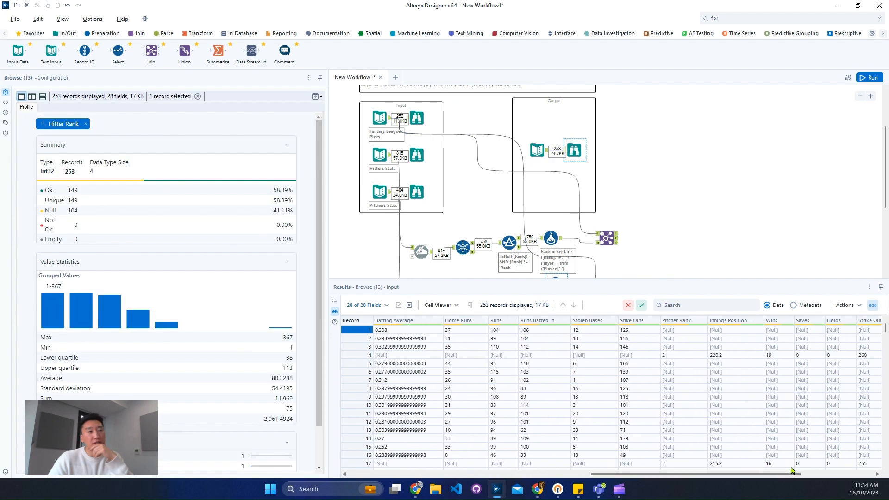
{"action": "mouse_move", "coordinate": [677, 327]}
{"action": "left_click", "coordinate": [606, 238]}
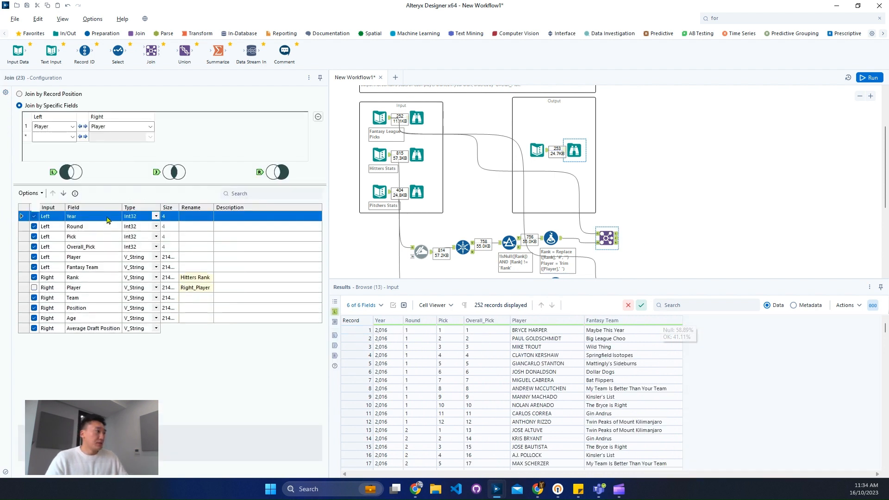
{"action": "left_click", "coordinate": [195, 288]}
{"action": "left_click", "coordinate": [195, 277]}
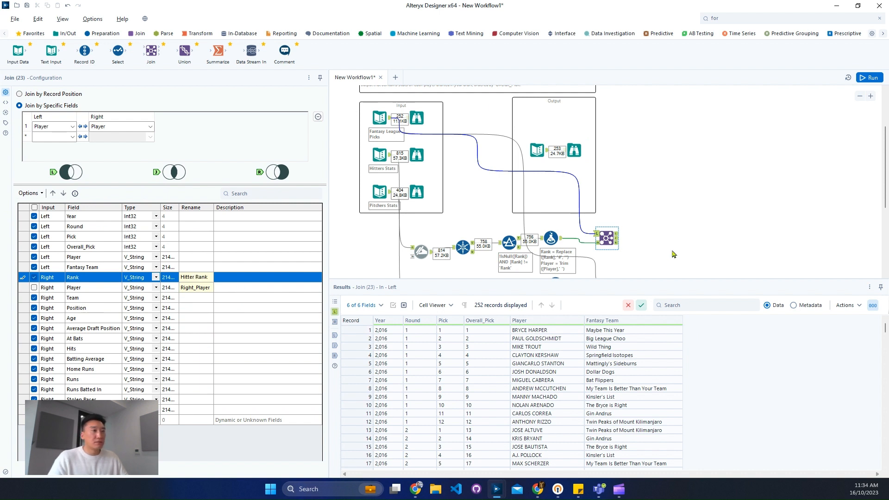
- Open the Rank field's rename for editing in the pitchers' Join and run the workflow
{"action": "scroll", "coordinate": [663, 244], "scroll_direction": "down", "scroll_amount": 3}
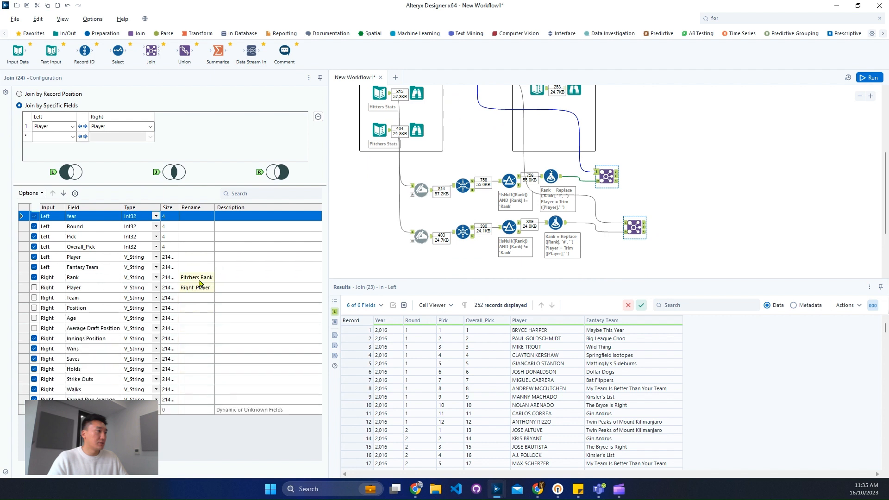
{"action": "left_click", "coordinate": [197, 276]}
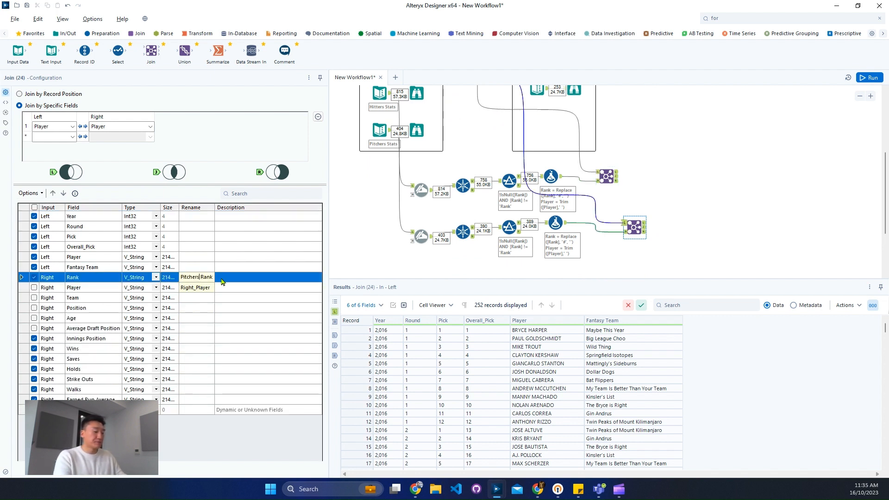
{"action": "key", "text": "ctrl+r"}
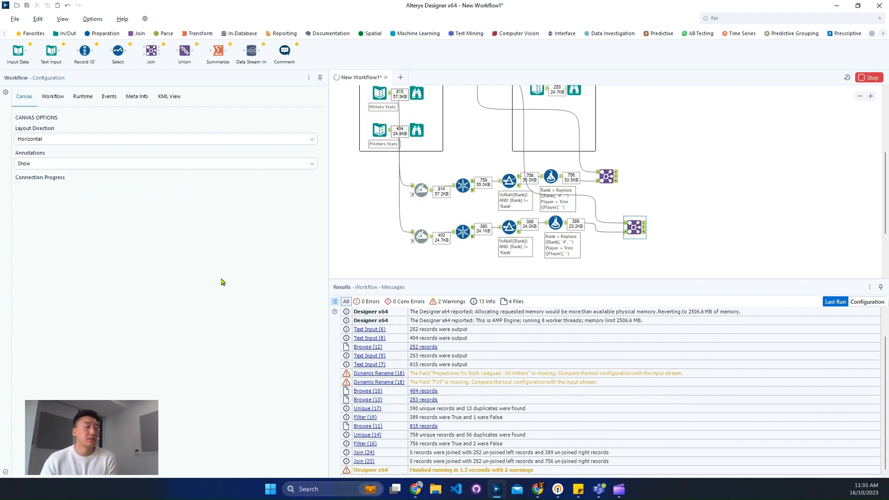
- Compare the hitters' Join output with the Player names in both of its inputs and with the expected output
{"action": "left_click", "coordinate": [618, 179]}
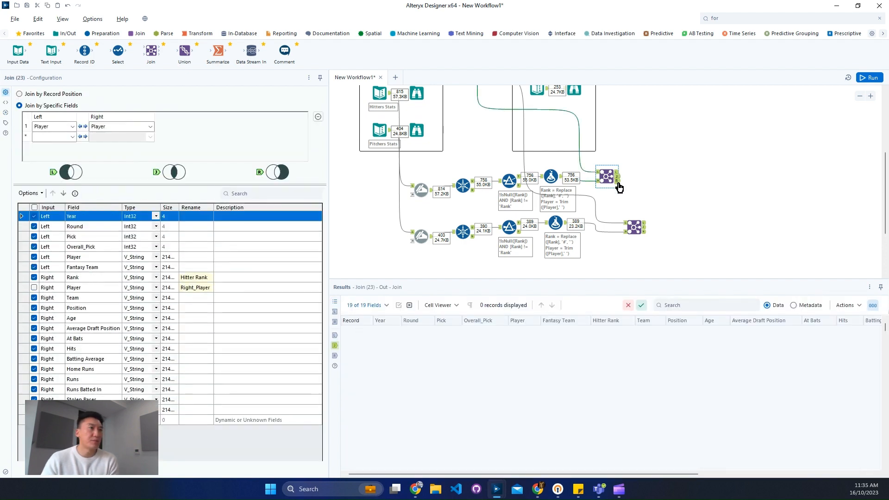
{"action": "left_click", "coordinate": [598, 183]}
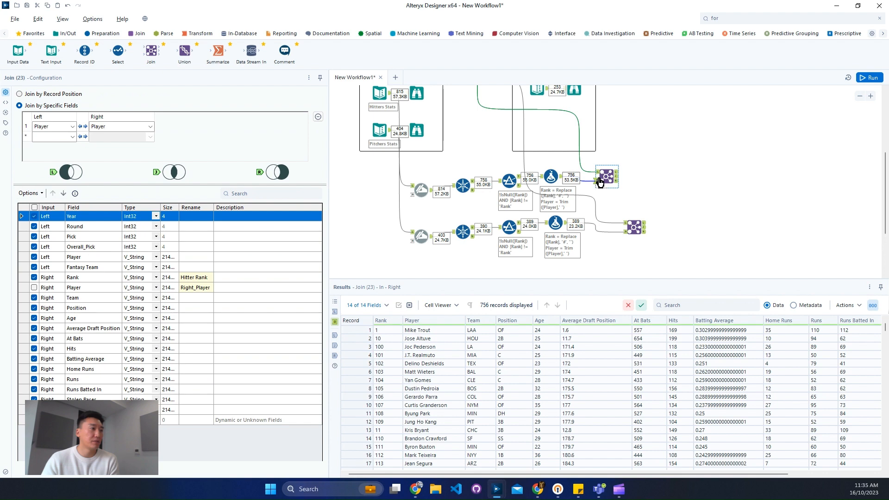
{"action": "left_click", "coordinate": [599, 174]}
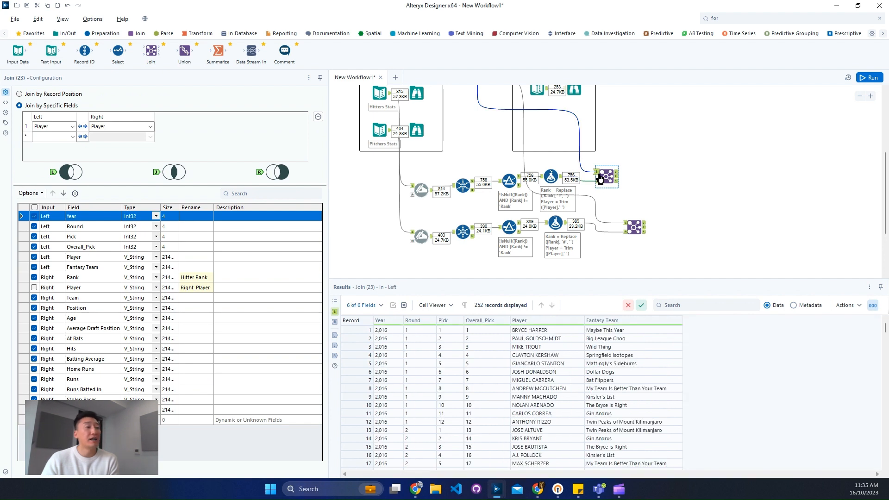
{"action": "left_click_drag", "start_coordinate": [555, 350], "coordinate": [564, 425]}
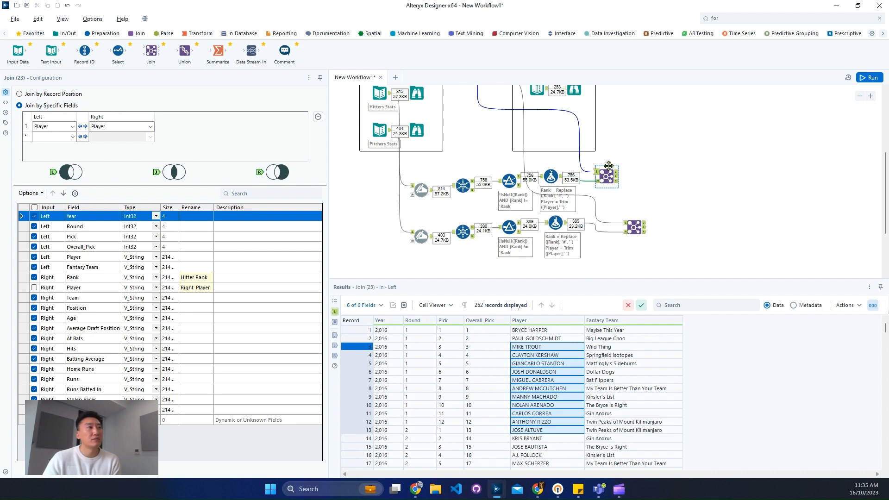
{"action": "scroll", "coordinate": [609, 165], "scroll_direction": "up", "scroll_amount": 2}
{"action": "left_click", "coordinate": [582, 131]}
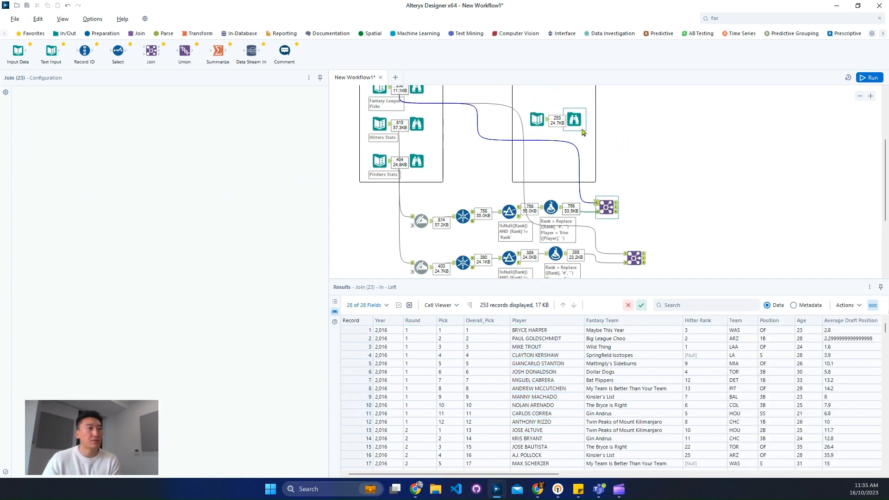
- Add the expression Uppercase([Player]) for the Player column in the hitters' Formula and run the workflow
{"action": "left_click", "coordinate": [551, 207]}
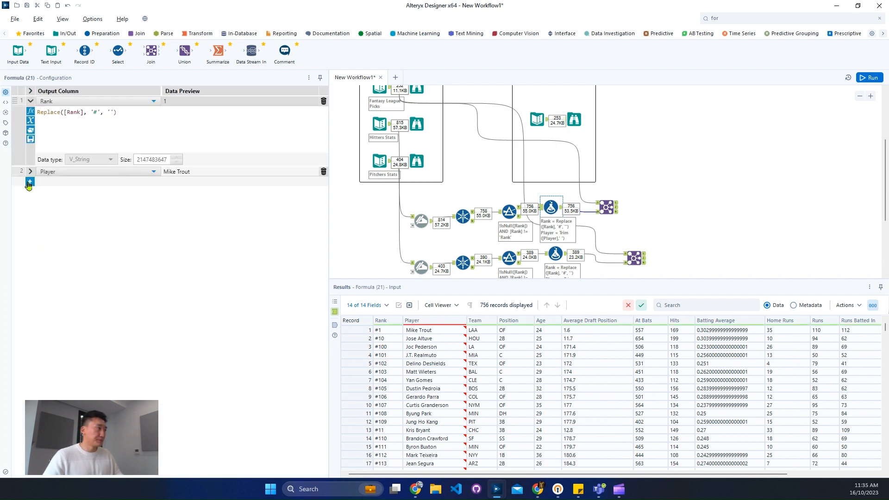
{"action": "left_click", "coordinate": [29, 185]}
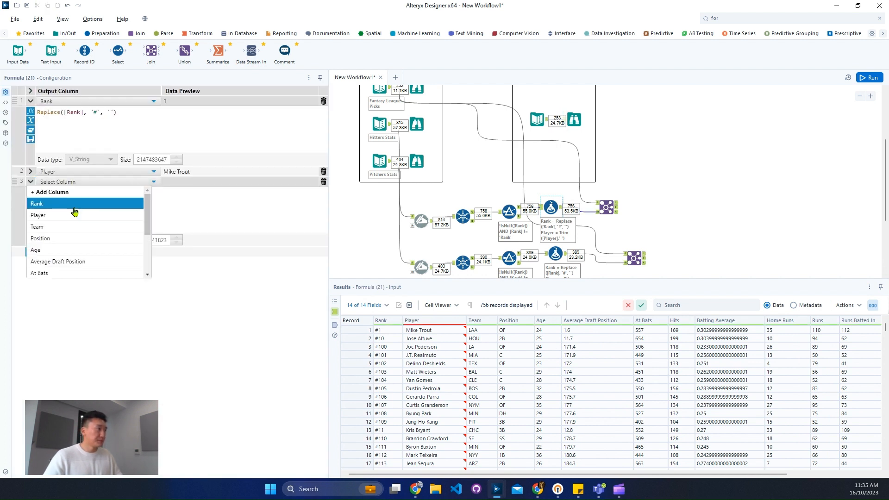
{"action": "left_click", "coordinate": [74, 215]}
{"action": "type", "text": "up"}
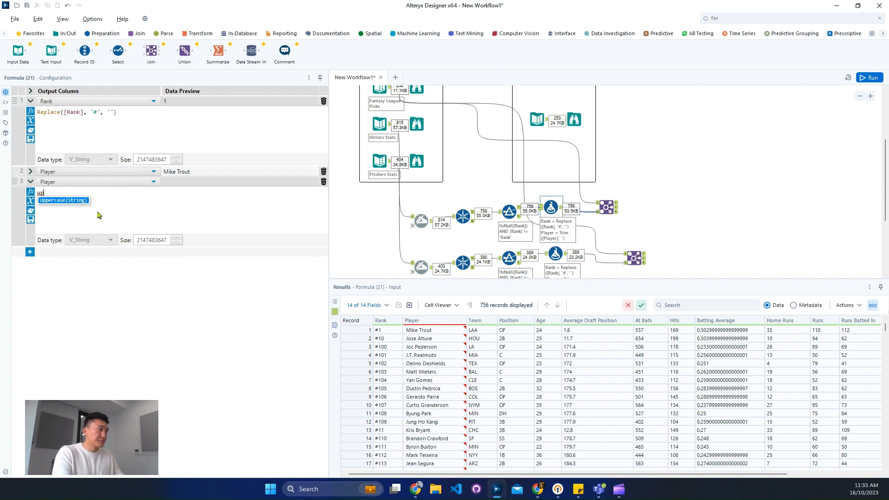
{"action": "type", "text": "p"}
{"action": "key", "text": "Return"}
{"action": "type", "text": "pla"}
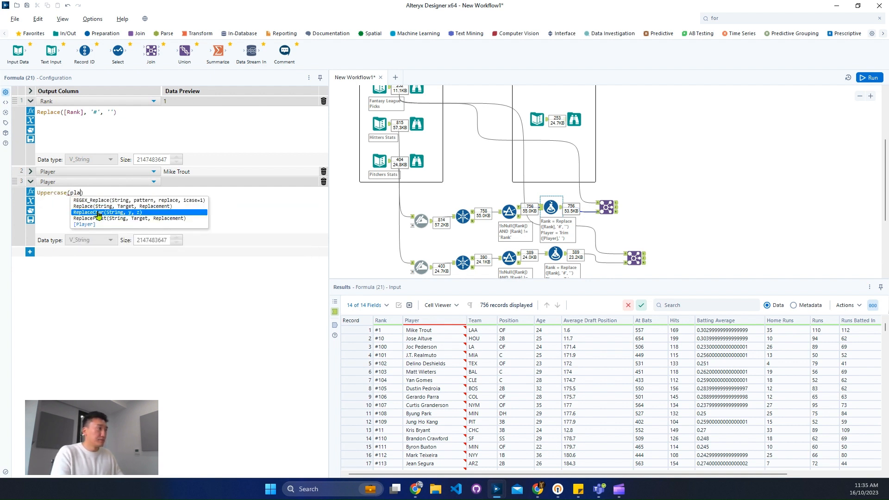
{"action": "key", "text": "Down"}
{"action": "key", "text": "Down"}
{"action": "key", "text": "Return"}
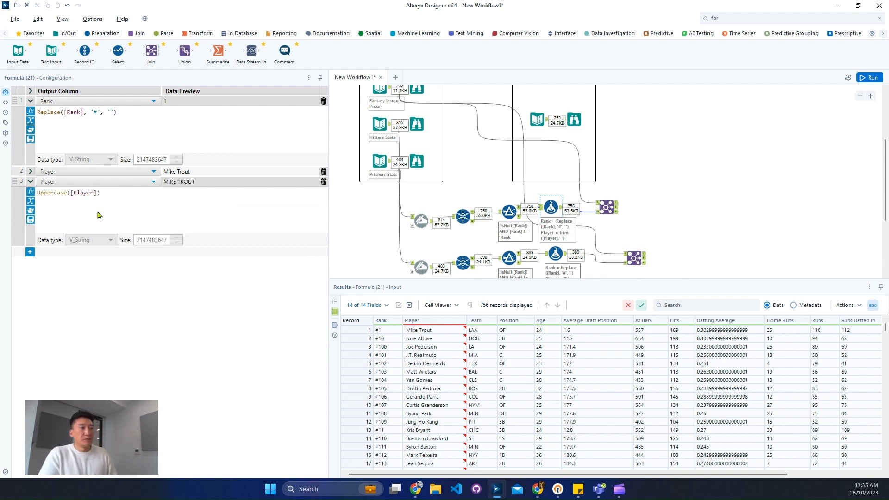
{"action": "key", "text": "ctrl+r"}
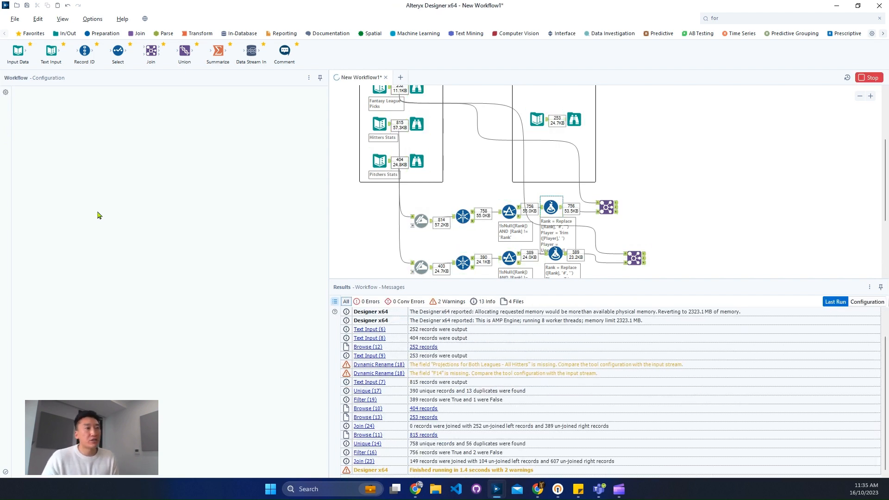
- Examine the hitters' Join matched records and its unmatched left records, comparing player names with the right input
{"action": "left_click", "coordinate": [607, 207]}
{"action": "left_click", "coordinate": [617, 208]}
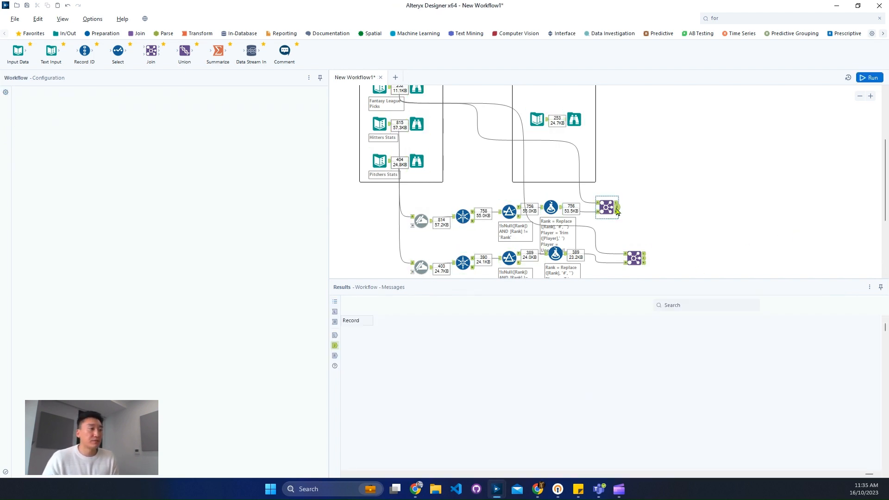
{"action": "left_click", "coordinate": [617, 211]}
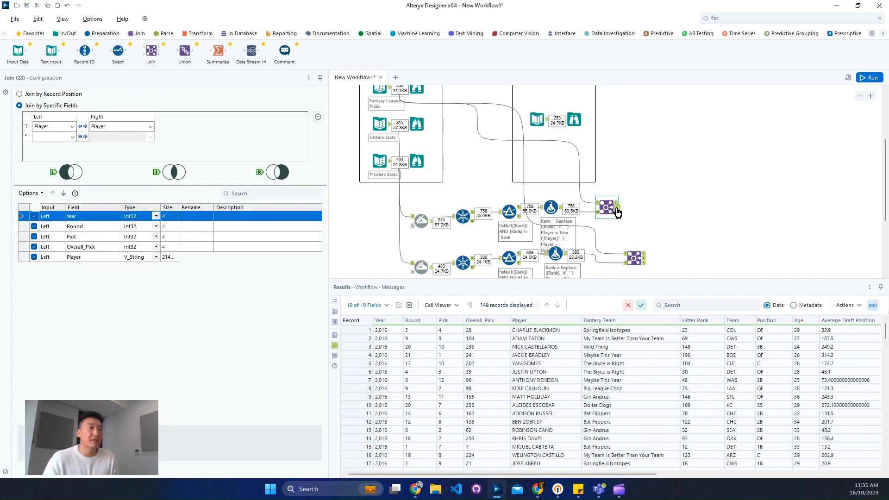
{"action": "left_click", "coordinate": [618, 206]}
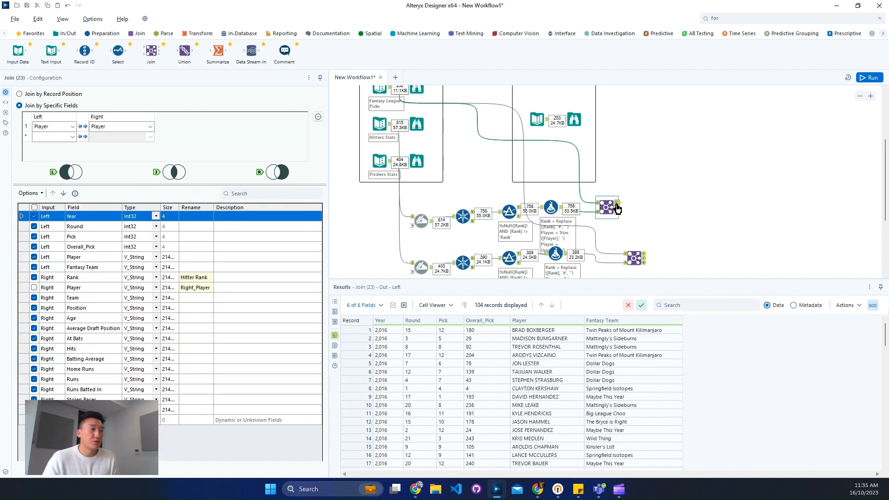
{"action": "left_click", "coordinate": [618, 209]}
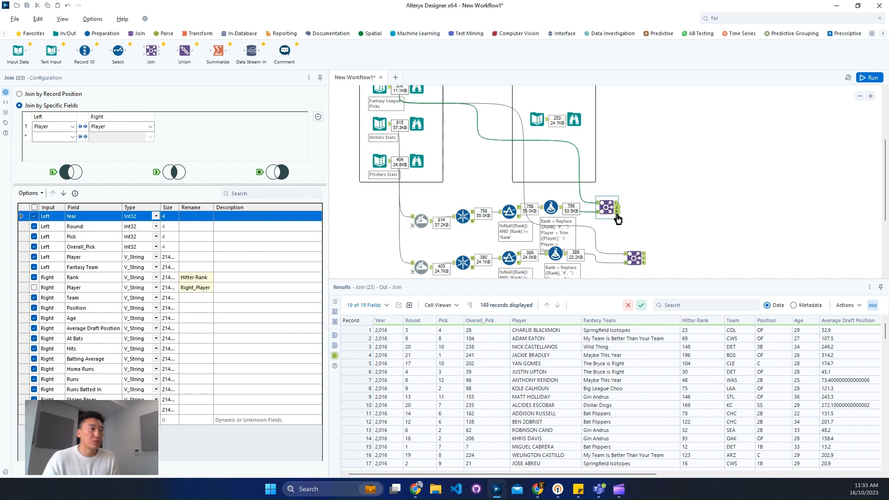
{"action": "left_click", "coordinate": [618, 206]}
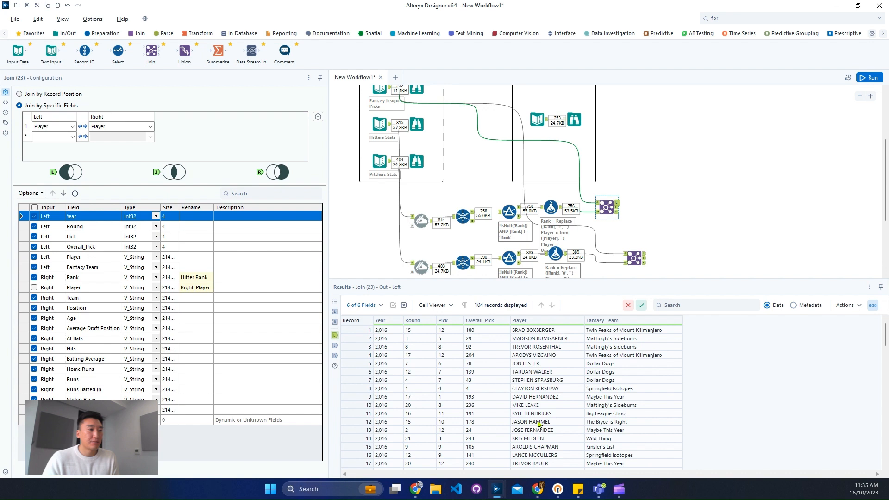
{"action": "right_click", "coordinate": [549, 406]}
{"action": "left_click", "coordinate": [598, 213]}
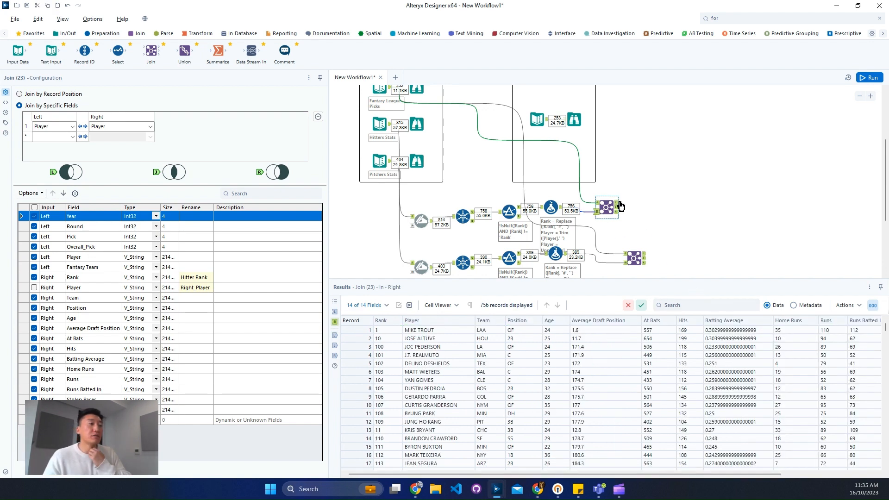
{"action": "left_click", "coordinate": [618, 206]}
{"action": "left_click", "coordinate": [527, 406]}
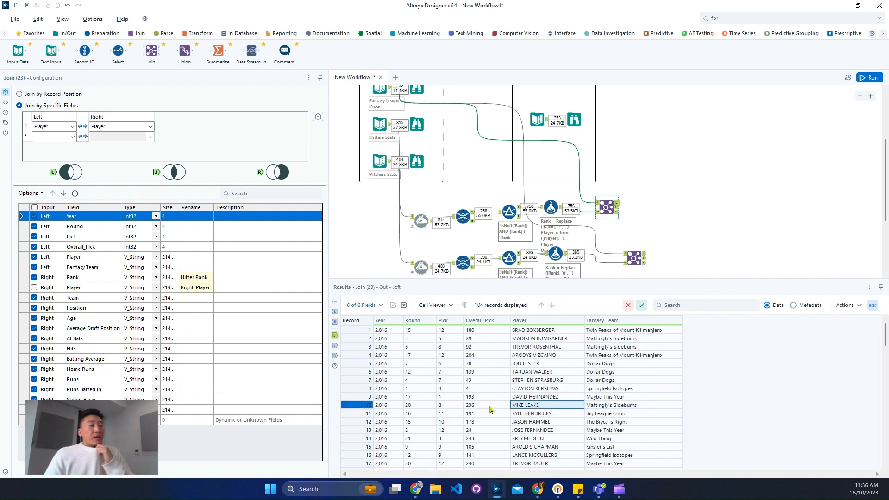
{"action": "left_click", "coordinate": [364, 407]}
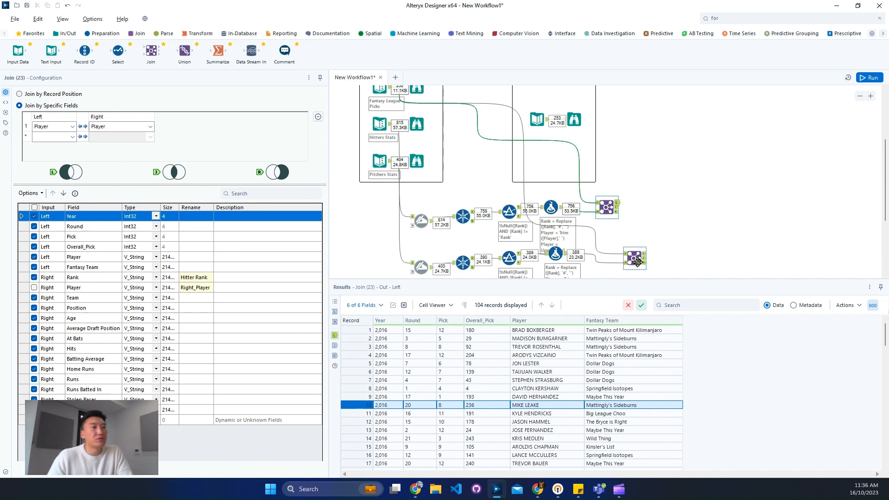
- Add the expression Uppercase([Player]) for the Player column in the pitchers' Formula and run the workflow
{"action": "left_click", "coordinate": [555, 253]}
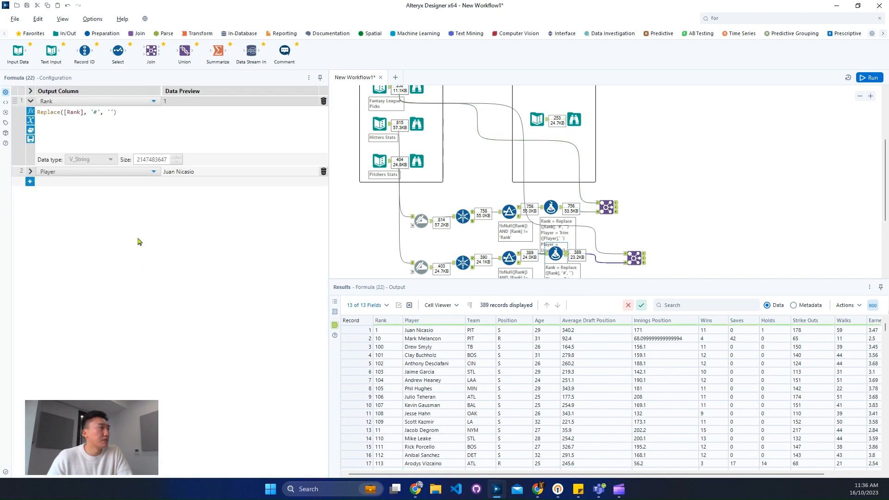
{"action": "left_click", "coordinate": [30, 183]}
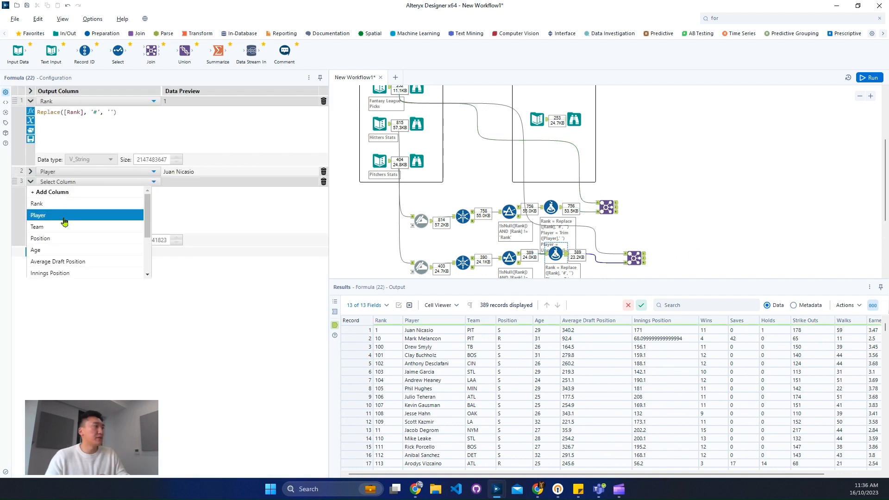
{"action": "left_click", "coordinate": [90, 214]}
{"action": "left_click", "coordinate": [105, 200]}
{"action": "type", "text": "Uppercase(String)"}
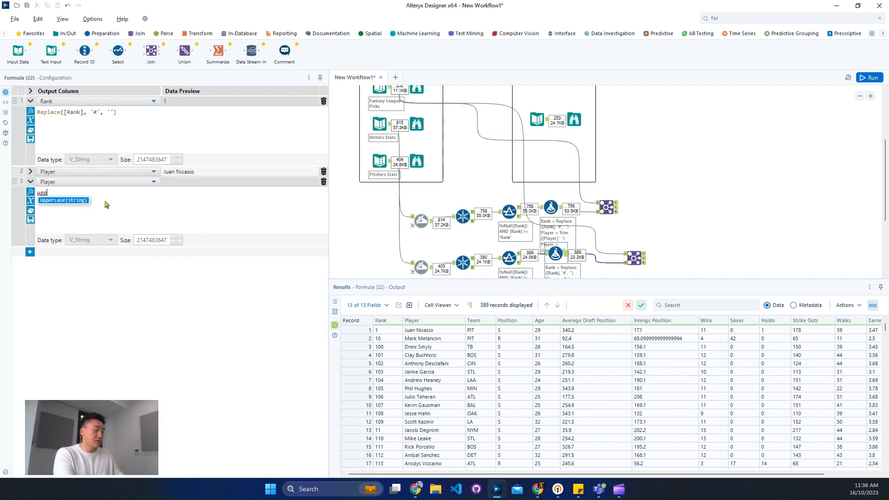
{"action": "key", "text": "Return"}
{"action": "type", "text": "pla"}
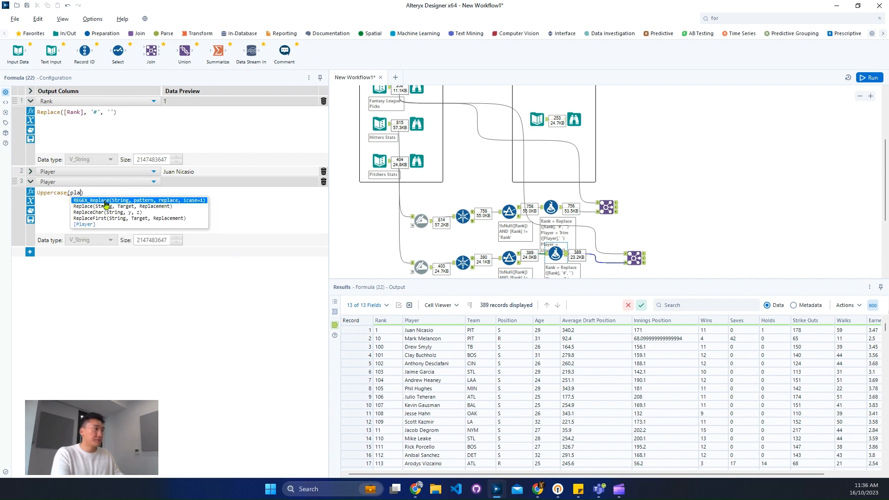
{"action": "key", "text": "Up"}
{"action": "key", "text": "Return"}
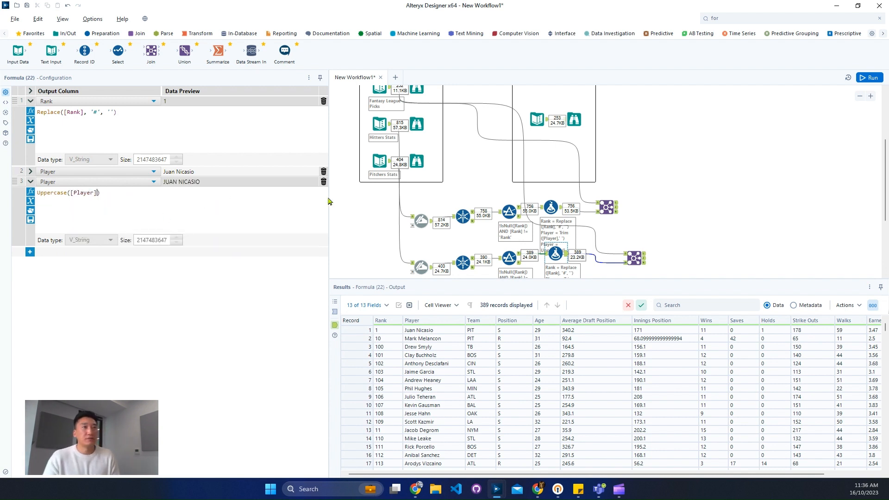
{"action": "key", "text": "ctrl+r"}
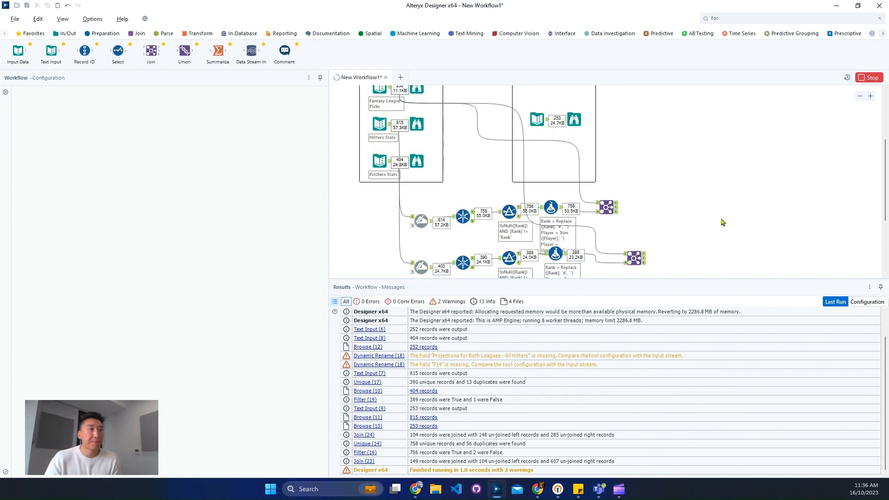
- Review the matched records of the hitters' and pitchers' Joins and the pitchers' unmatched left records
{"action": "left_click", "coordinate": [618, 207]}
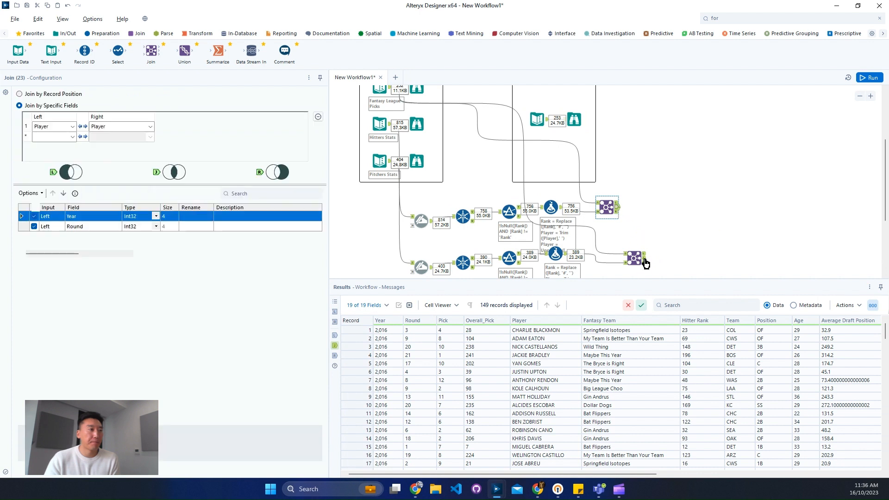
{"action": "left_click", "coordinate": [643, 260]}
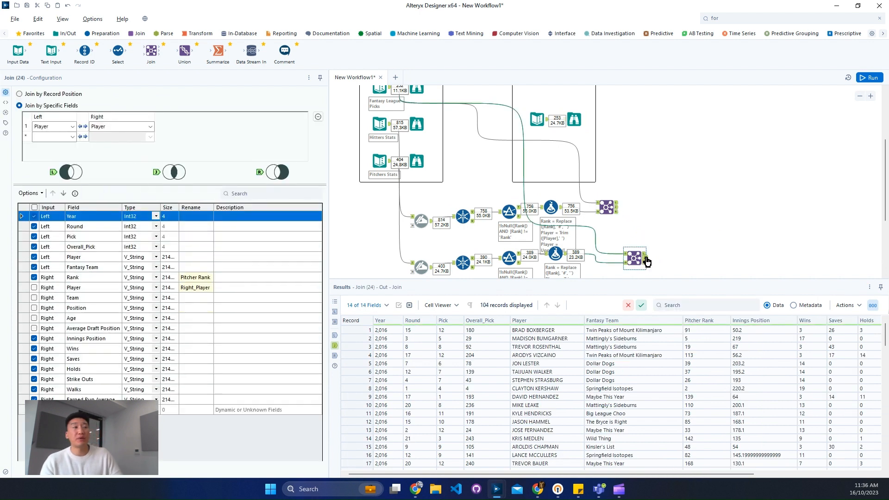
{"action": "left_click", "coordinate": [645, 256]}
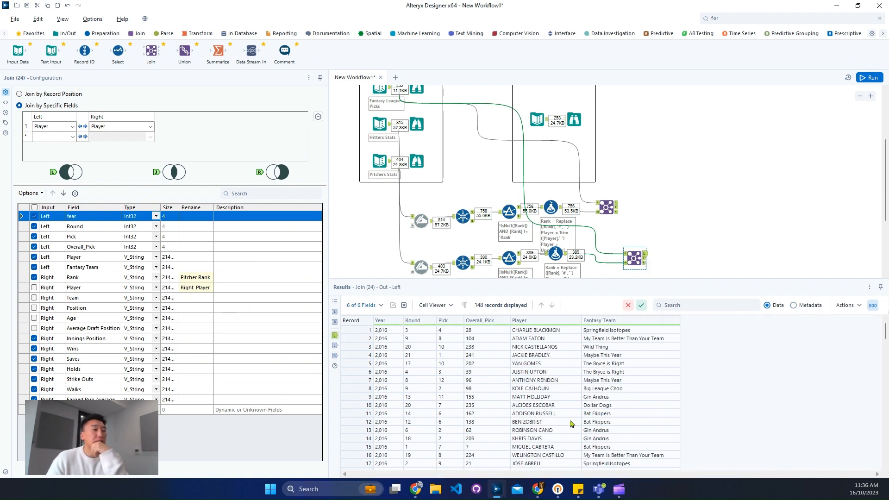
{"action": "scroll", "coordinate": [572, 420], "scroll_direction": "down", "scroll_amount": 5}
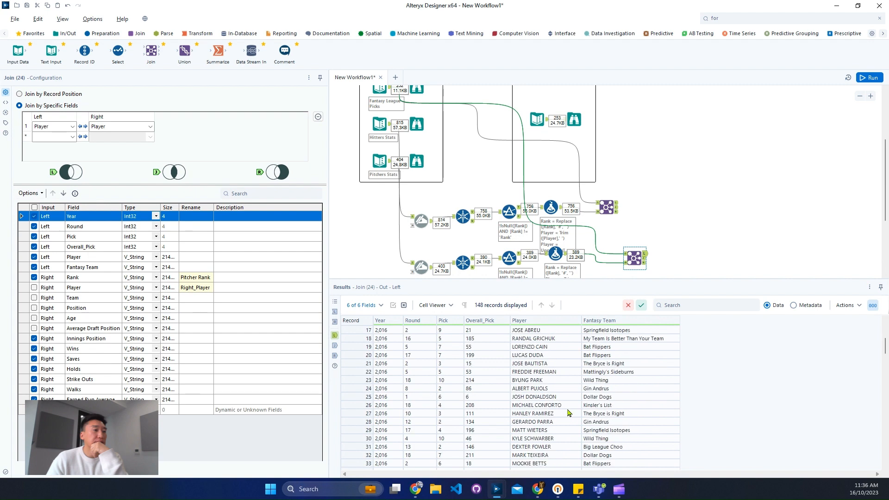
{"action": "scroll", "coordinate": [533, 366], "scroll_direction": "up", "scroll_amount": 5}
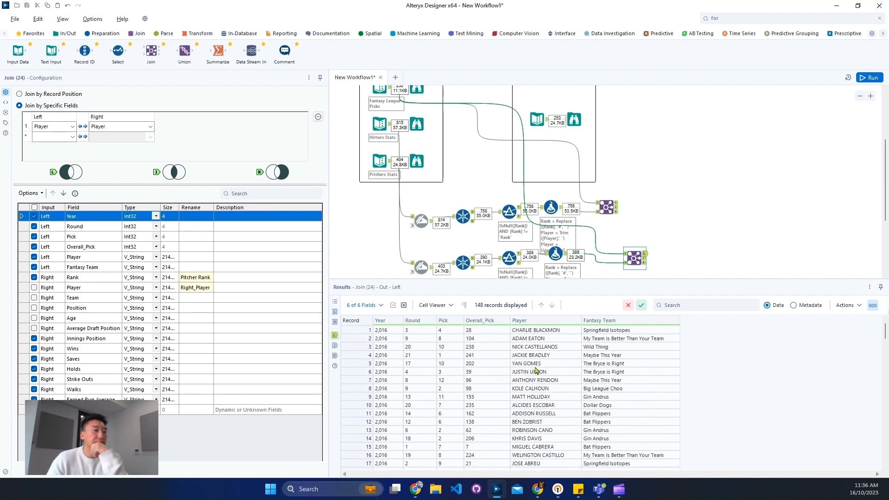
- Copy the first player's name from the pitchers' unmatched left records and search for it in the hitters' Join matched records
{"action": "left_click", "coordinate": [539, 332]}
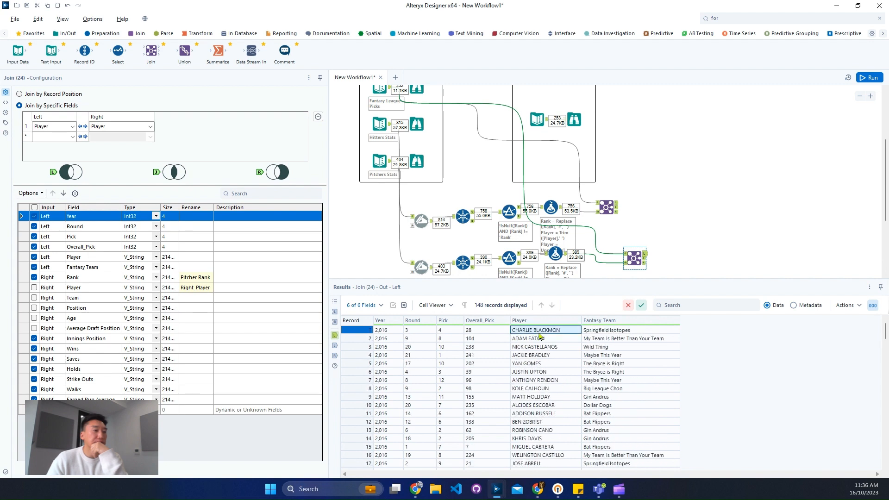
{"action": "right_click", "coordinate": [542, 332]}
{"action": "left_click", "coordinate": [579, 349]}
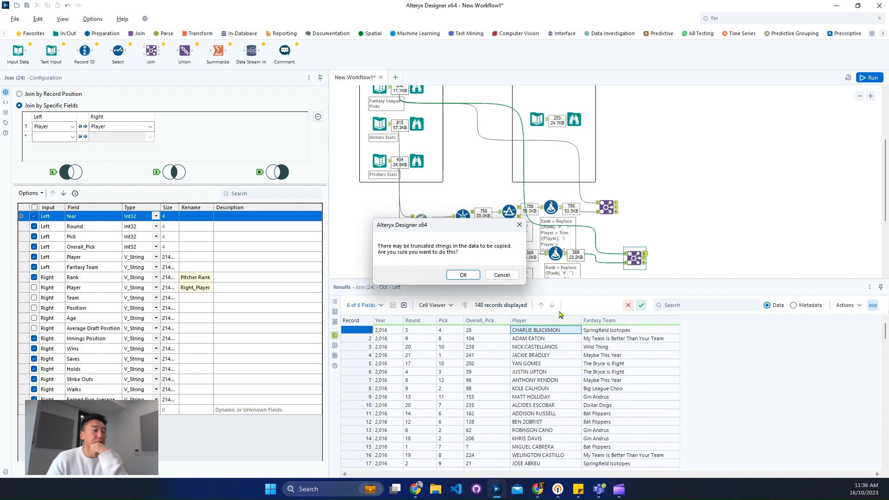
{"action": "left_click", "coordinate": [464, 275]}
{"action": "left_click", "coordinate": [607, 207]}
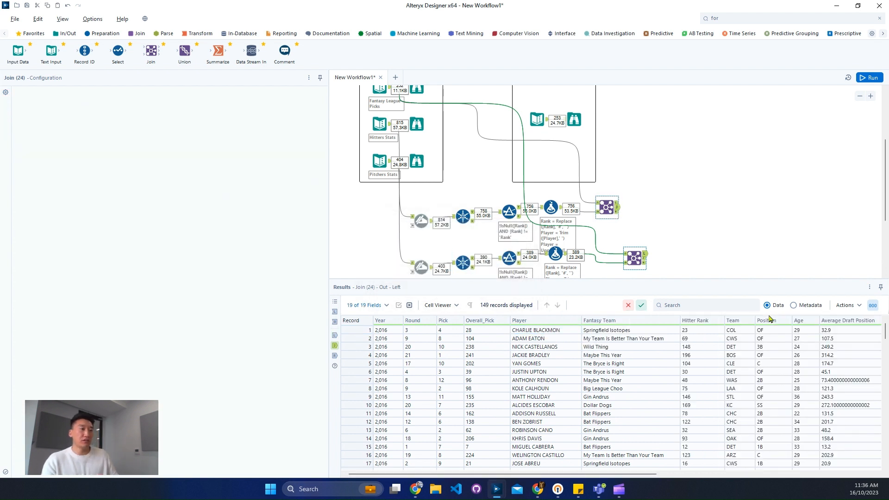
{"action": "left_click", "coordinate": [741, 306]}
{"action": "type", "text": "CHARLIE BLACKMON"}
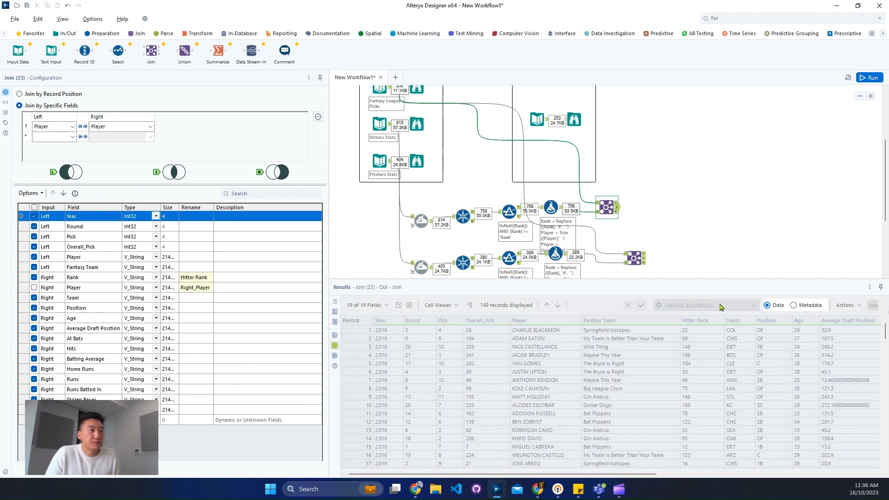
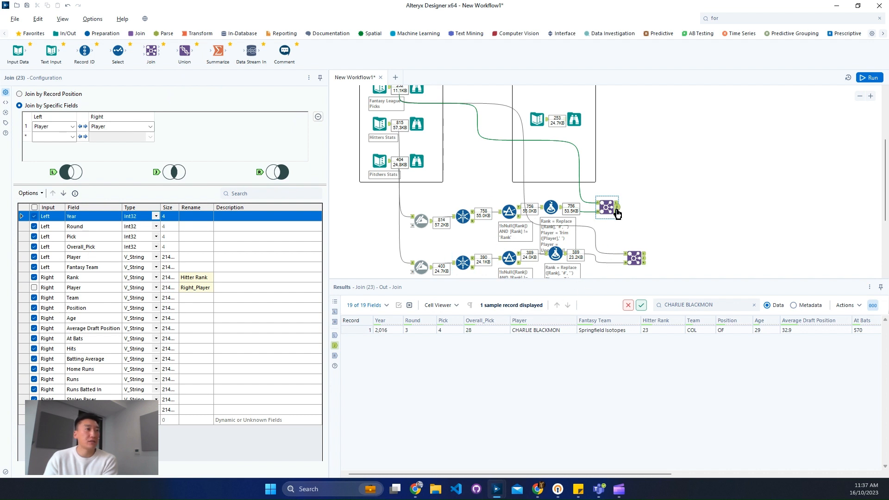
- Combine the matched outputs of the hitters' and pitchers' Joins with a Union and run the workflow
{"action": "left_click", "coordinate": [673, 214]}
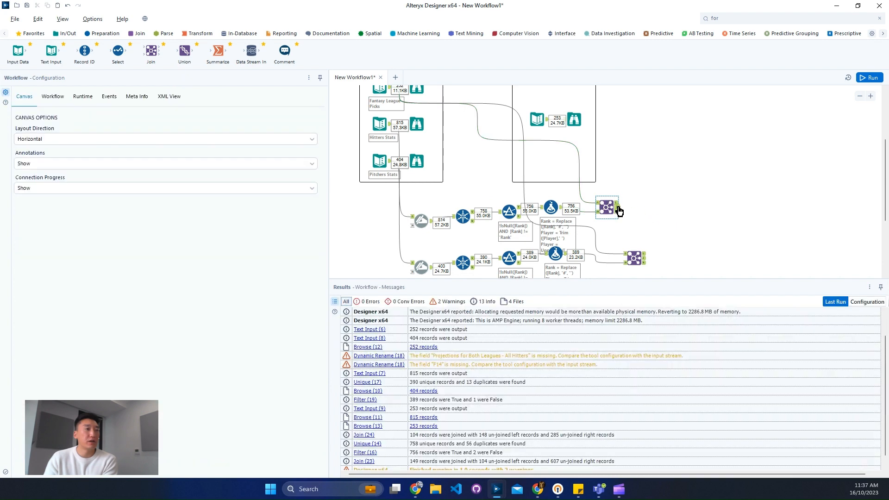
{"action": "left_click", "coordinate": [643, 259]}
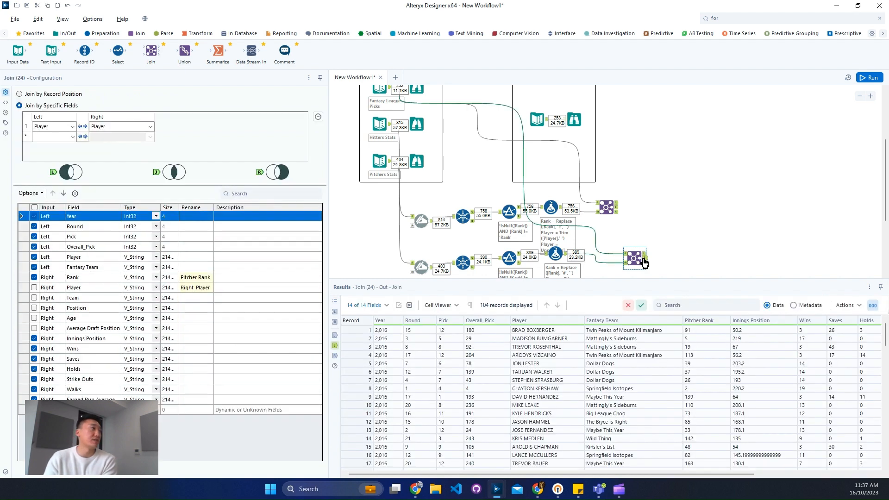
{"action": "left_click_drag", "start_coordinate": [184, 51], "coordinate": [703, 208]}
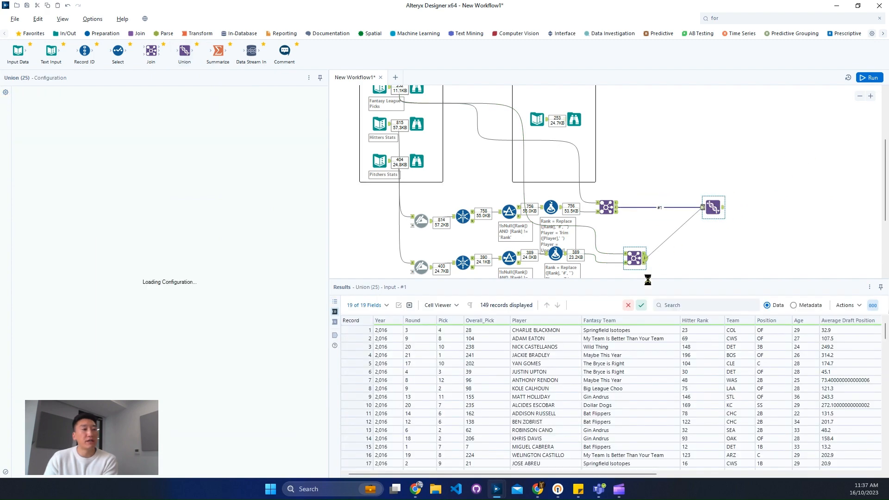
{"action": "left_click", "coordinate": [871, 79]}
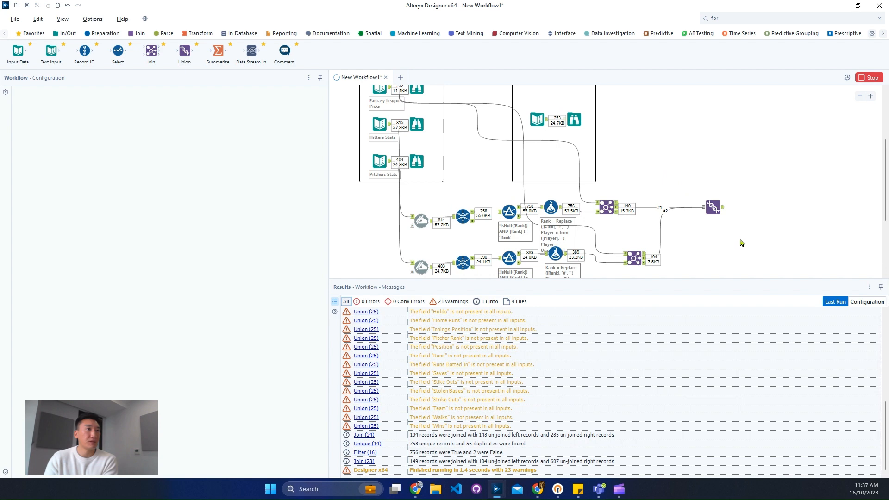
- Compare the Union's output records, columns and metadata with those of the expected output data
{"action": "left_click", "coordinate": [720, 211]}
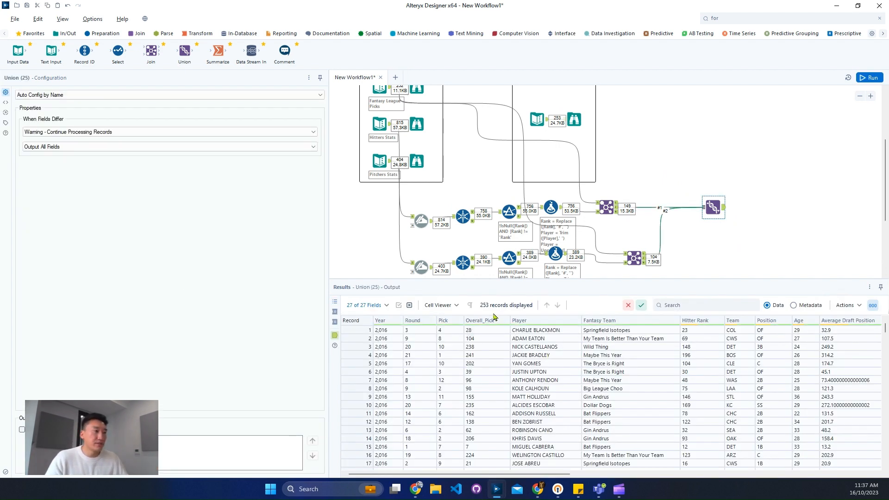
{"action": "left_click", "coordinate": [579, 129]}
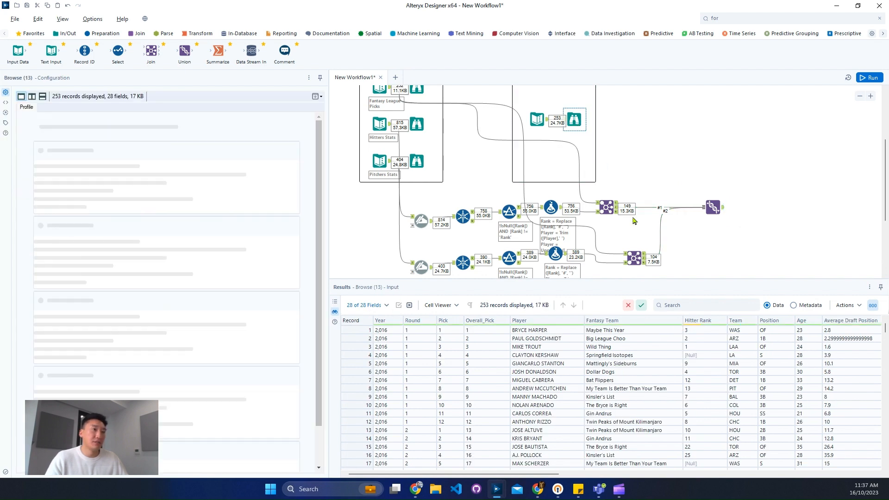
{"action": "left_click", "coordinate": [725, 213]}
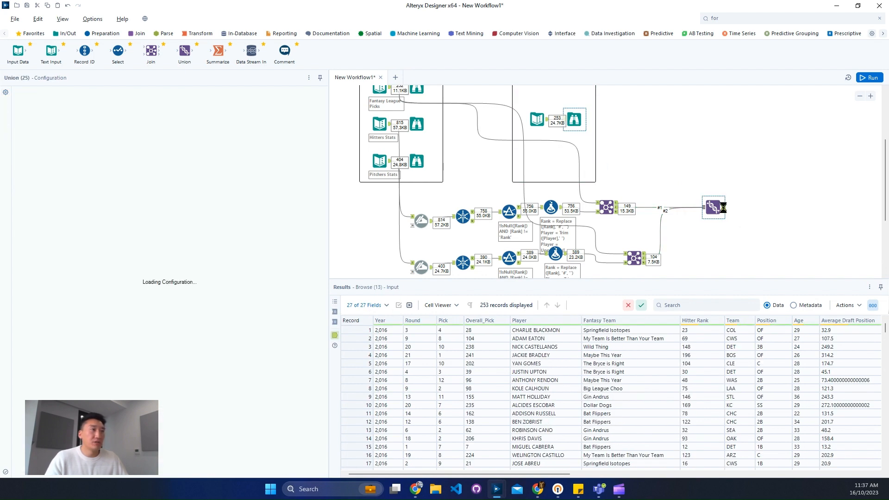
{"action": "left_click", "coordinate": [579, 127]}
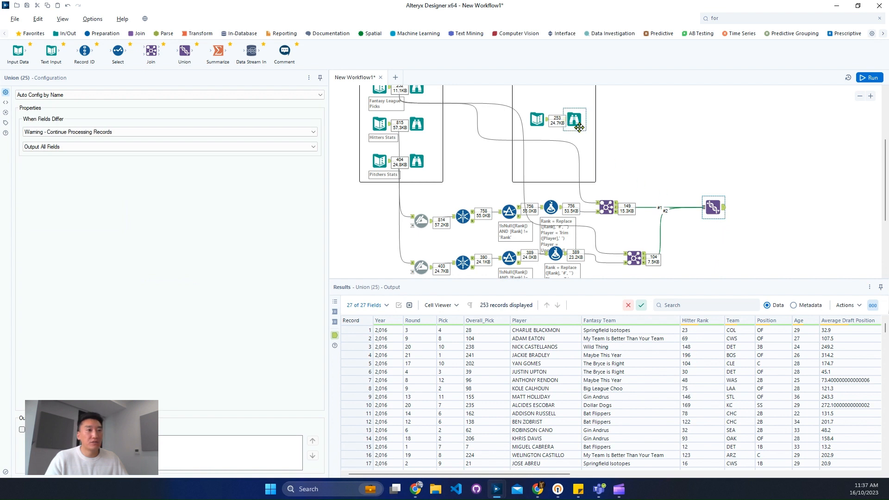
{"action": "left_click", "coordinate": [707, 211]}
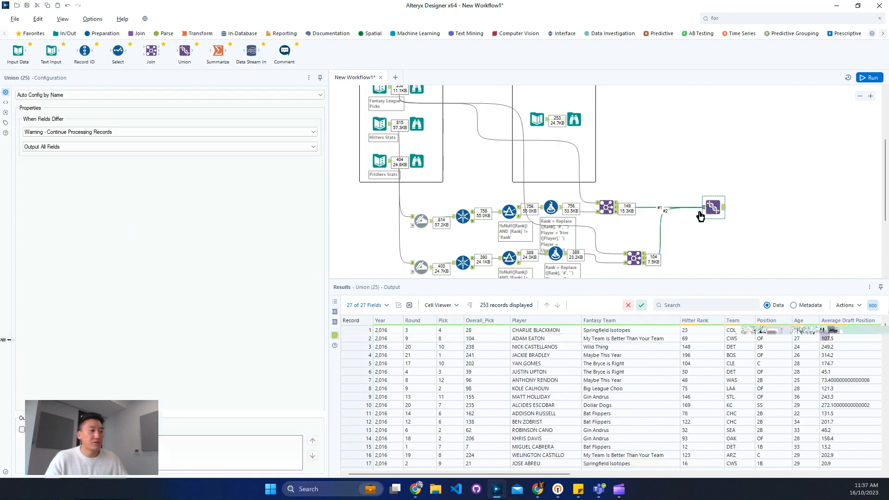
{"action": "left_click_drag", "start_coordinate": [535, 474], "coordinate": [754, 473]}
{"action": "left_click", "coordinate": [574, 120]}
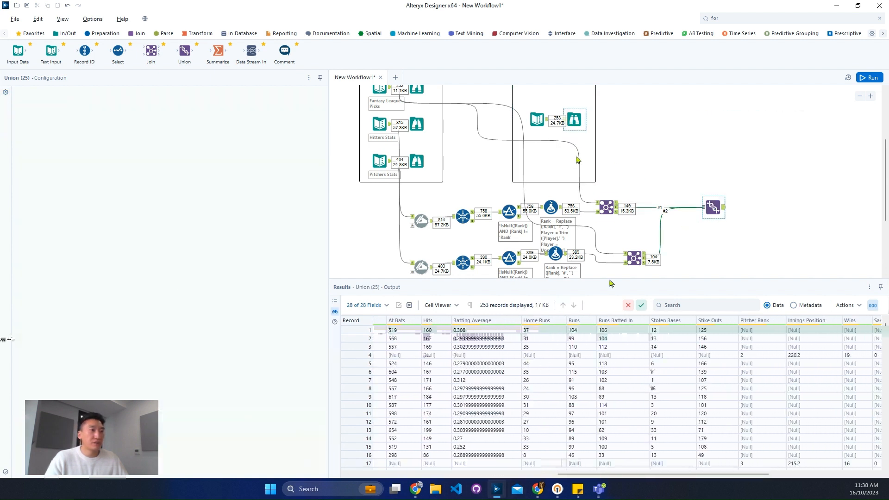
{"action": "left_click", "coordinate": [714, 208]}
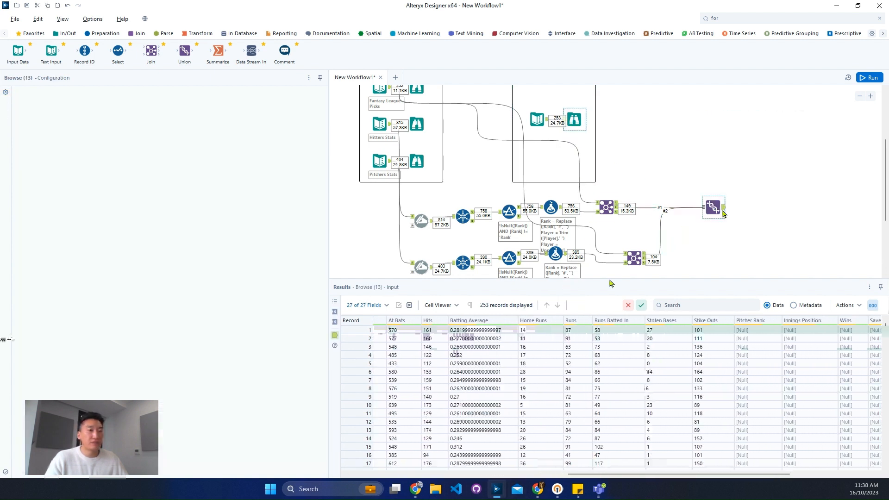
{"action": "left_click", "coordinate": [572, 120]}
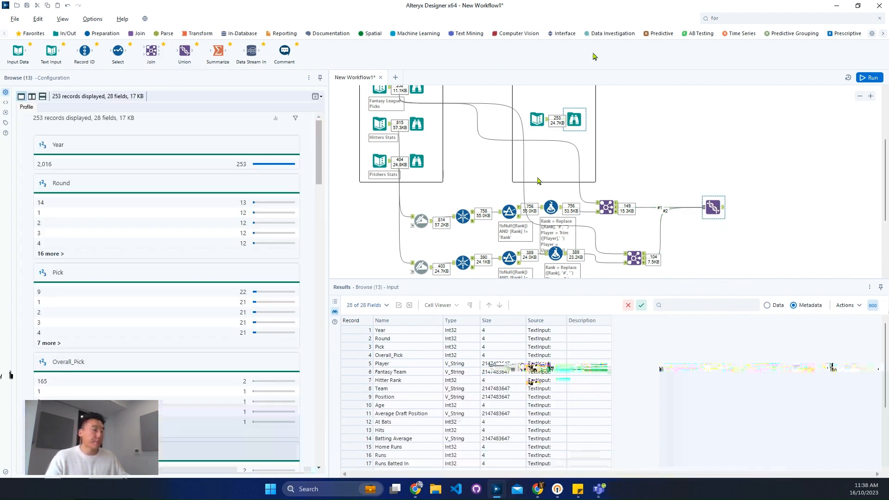
- Add a Field Info tool and connect it to the expected output's Text Input
{"action": "double_click", "coordinate": [743, 16]}
{"action": "type", "text": "f"}
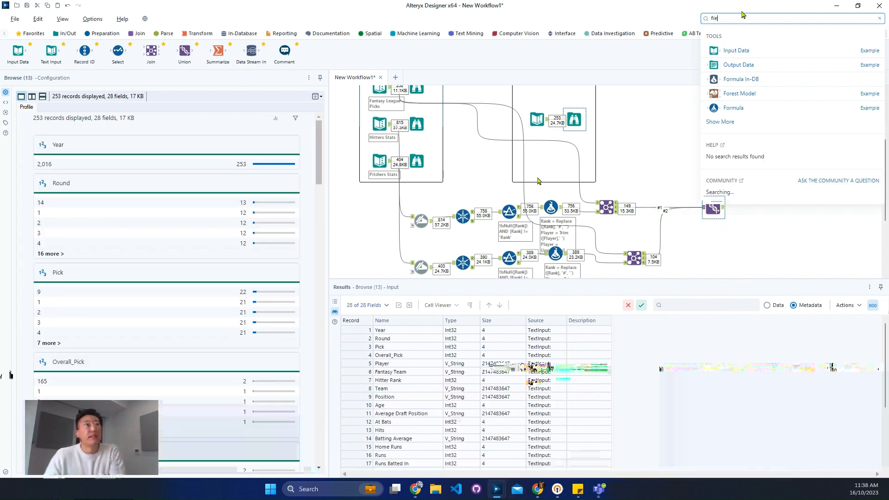
{"action": "type", "text": "ie"}
{"action": "left_click_drag", "start_coordinate": [770, 54], "coordinate": [662, 137]}
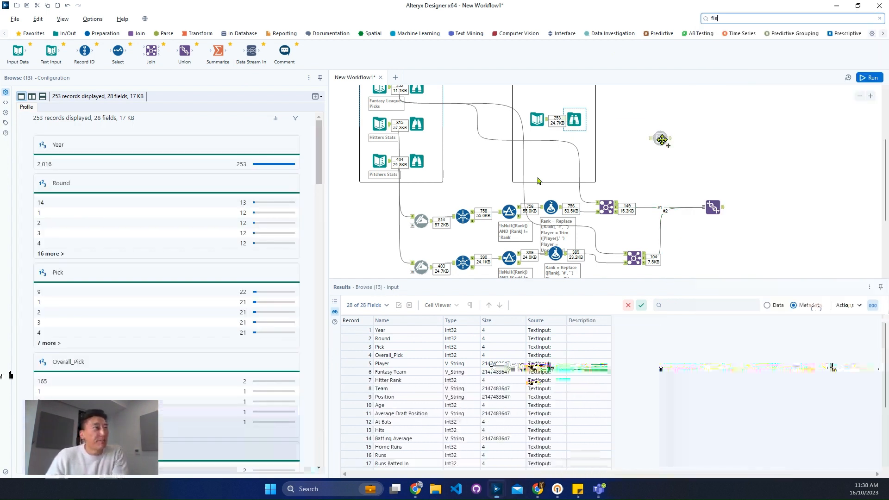
{"action": "left_click_drag", "start_coordinate": [547, 120], "coordinate": [653, 138]}
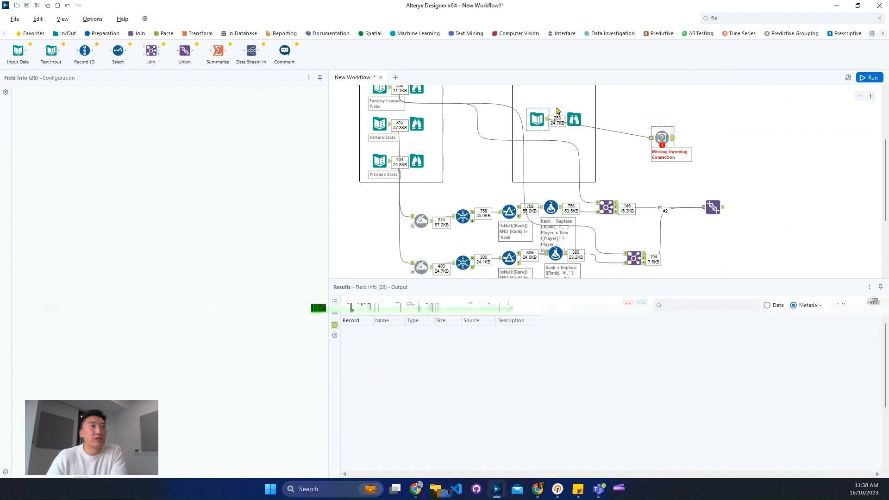
- Add a second Field Info tool after the Union and run the workflow
{"action": "left_click", "coordinate": [740, 18]}
{"action": "left_click_drag", "start_coordinate": [746, 51], "coordinate": [759, 209]}
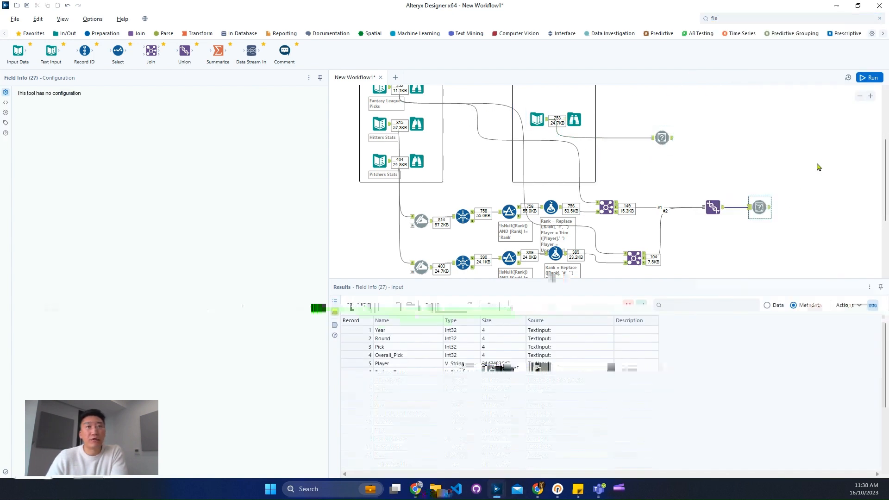
{"action": "left_click", "coordinate": [868, 77]}
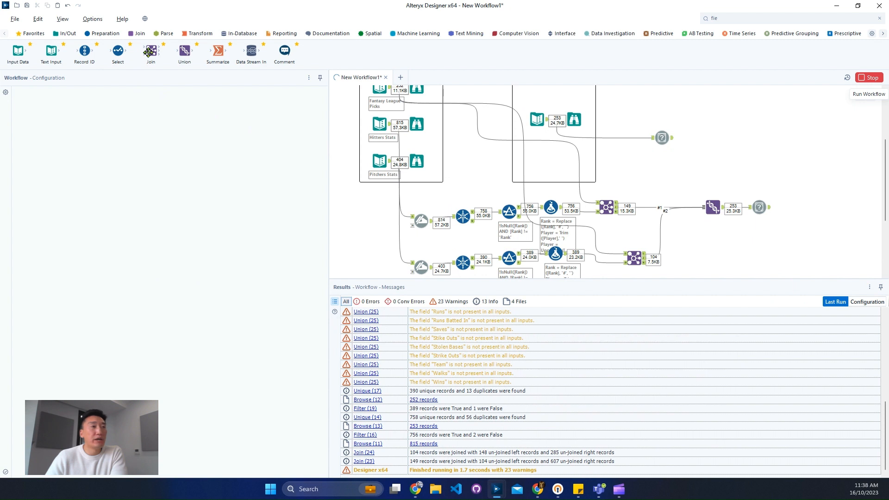
- Join the expected output's Field Info with the Union's Field Info on Name and run the workflow
{"action": "left_click_drag", "start_coordinate": [148, 52], "coordinate": [695, 138]}
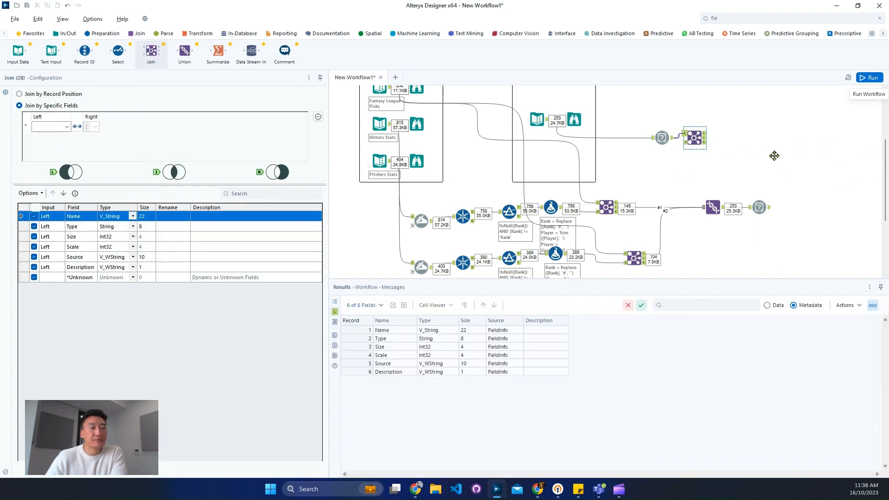
{"action": "left_click_drag", "start_coordinate": [774, 156], "coordinate": [772, 156]}
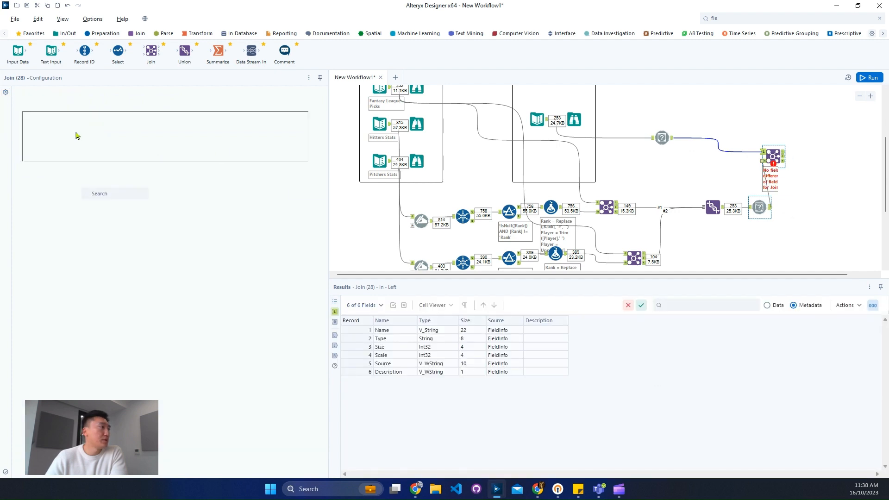
{"action": "left_click", "coordinate": [66, 127]}
{"action": "left_click", "coordinate": [64, 136]}
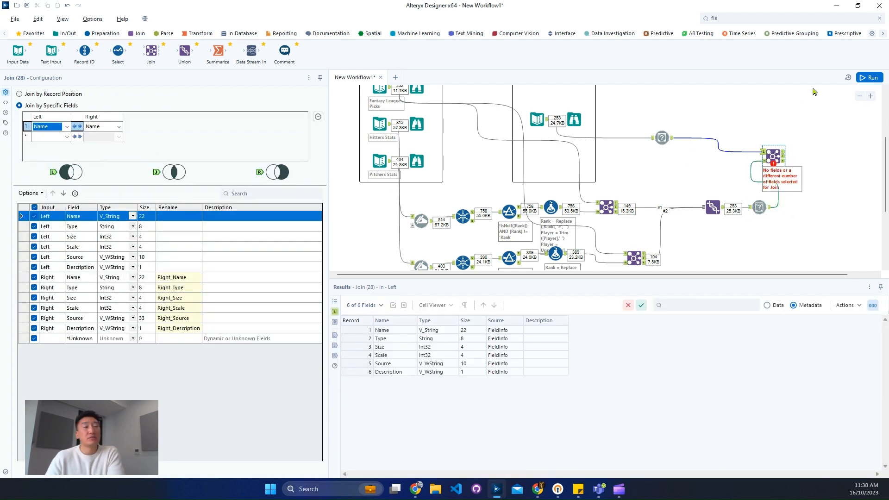
{"action": "left_click", "coordinate": [828, 160]}
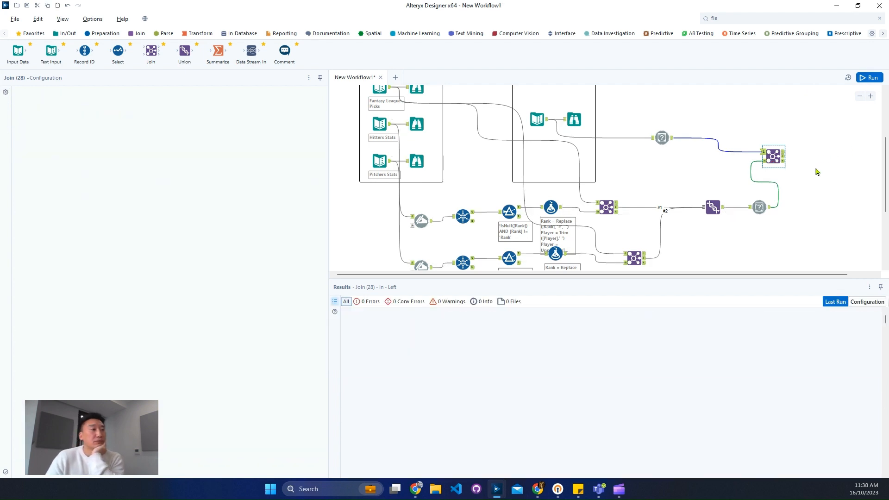
{"action": "key", "text": "ctrl+r"}
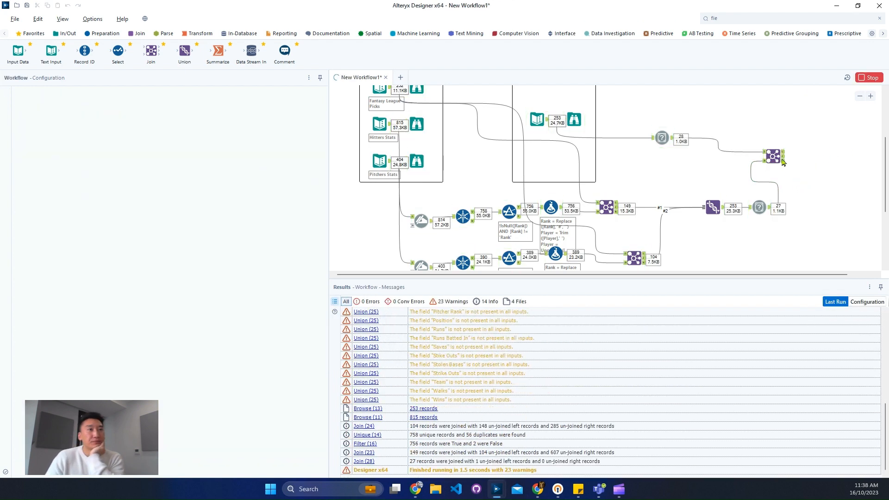
- Check the data of the field-name Join's matched, unmatched right and unmatched left outputs for differing fields
{"action": "left_click", "coordinate": [781, 159]}
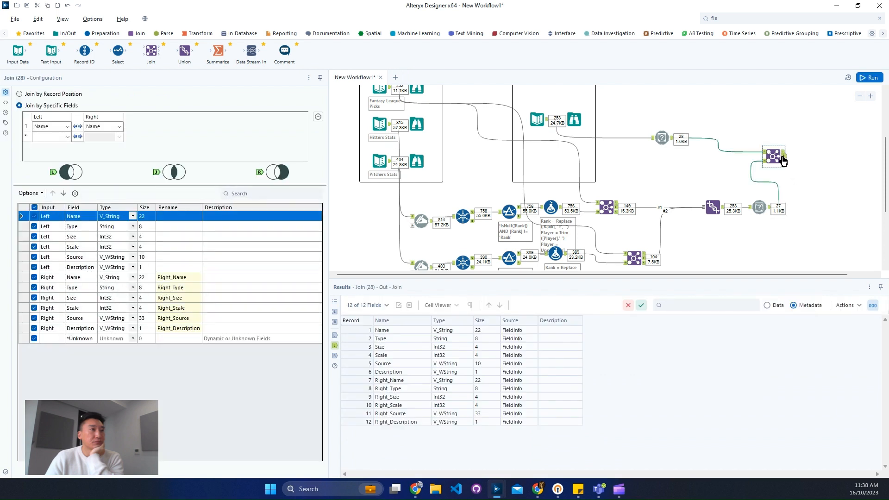
{"action": "left_click", "coordinate": [783, 156]}
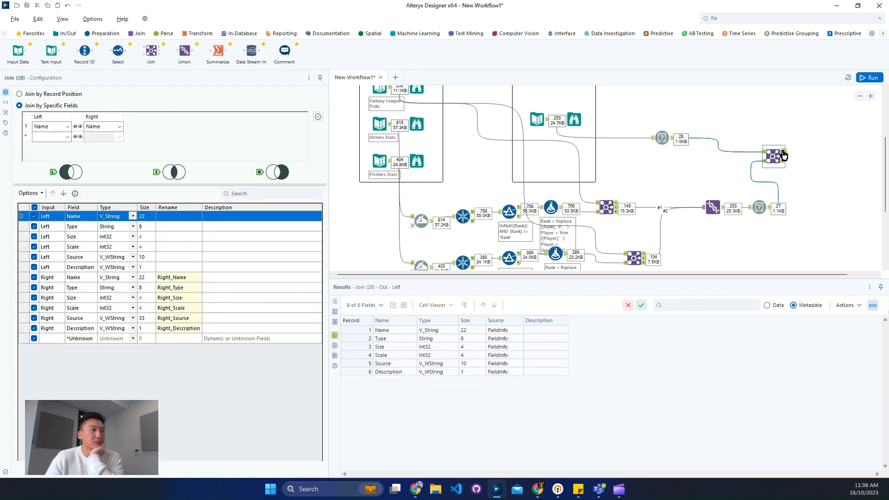
{"action": "left_click", "coordinate": [778, 305]}
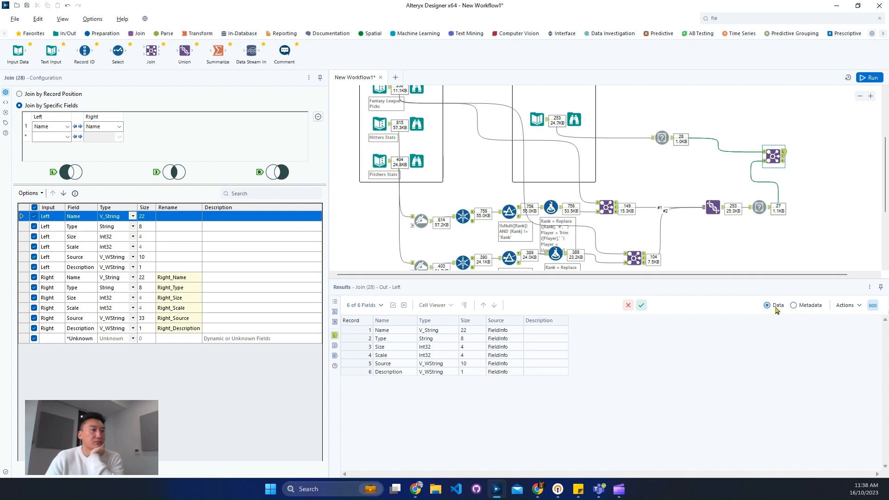
{"action": "left_click", "coordinate": [784, 162]}
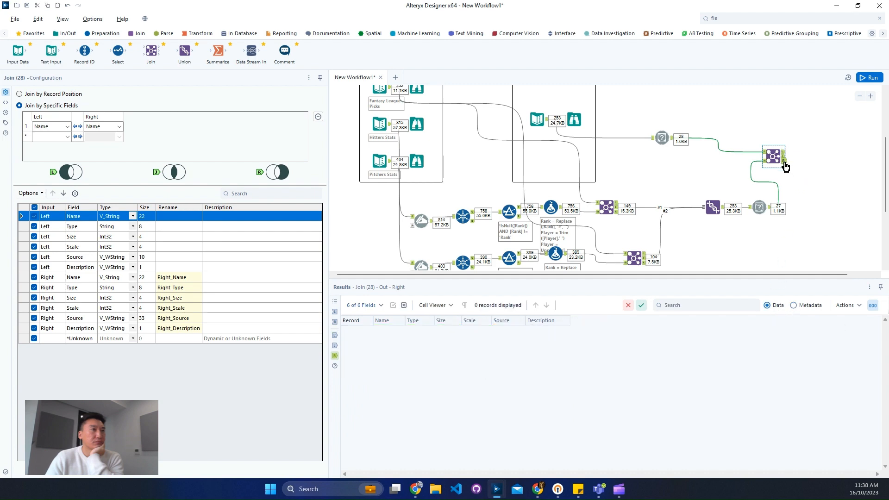
{"action": "left_click", "coordinate": [784, 158]}
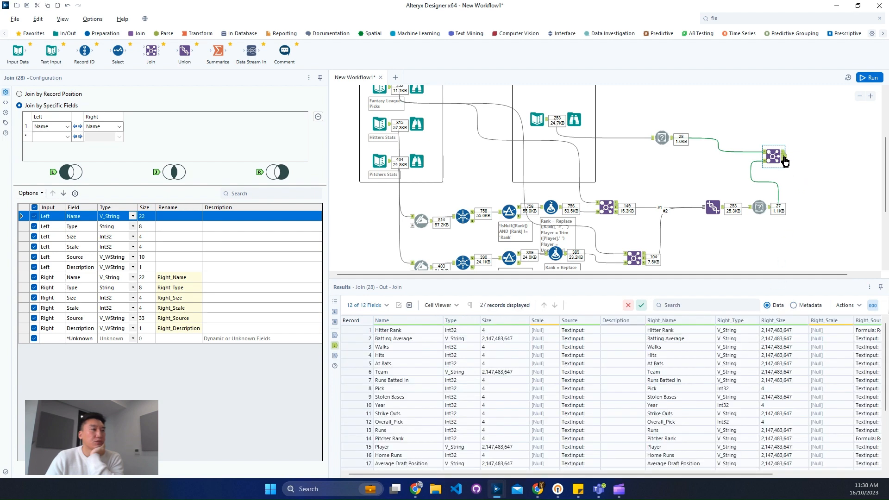
{"action": "left_click", "coordinate": [785, 153]}
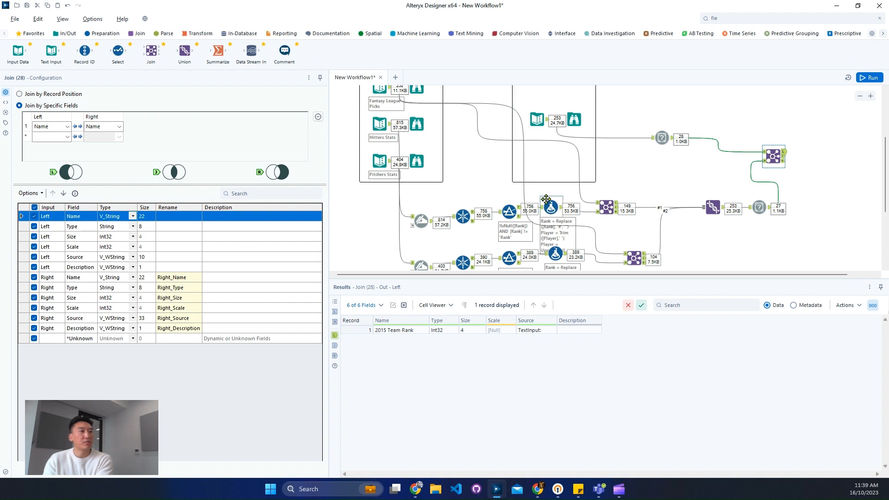
- Examine the columns of the fantasy picks, hitters and pitchers inputs for a source of the 2015 Team Rank field
{"action": "scroll", "coordinate": [503, 197], "scroll_direction": "up", "scroll_amount": 2}
{"action": "left_click", "coordinate": [419, 137]}
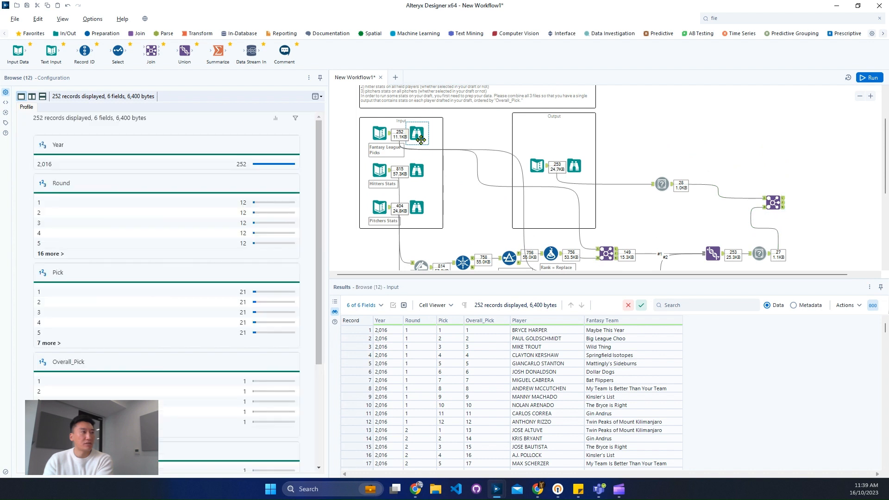
{"action": "left_click", "coordinate": [423, 171]}
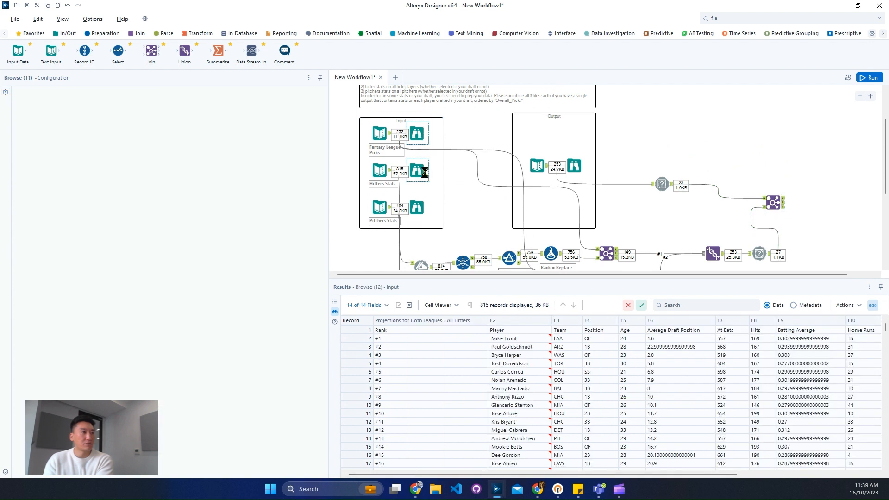
{"action": "left_click", "coordinate": [449, 357]}
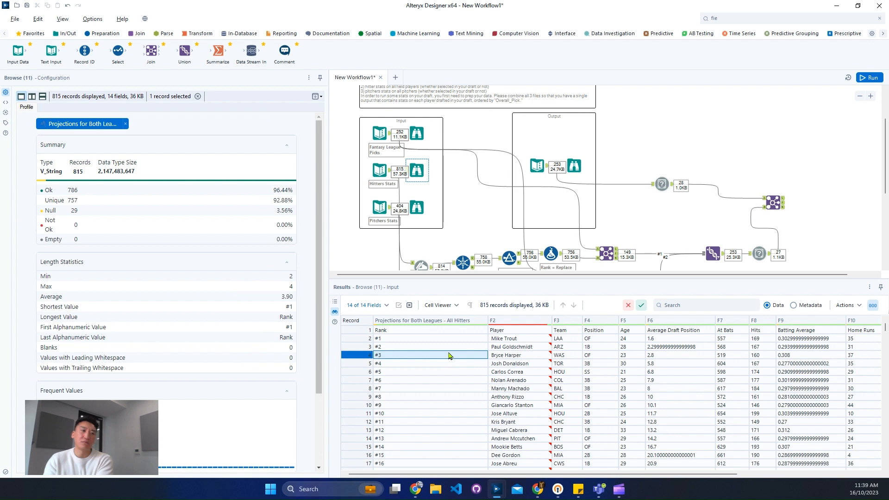
{"action": "left_click_drag", "start_coordinate": [634, 475], "coordinate": [725, 482]}
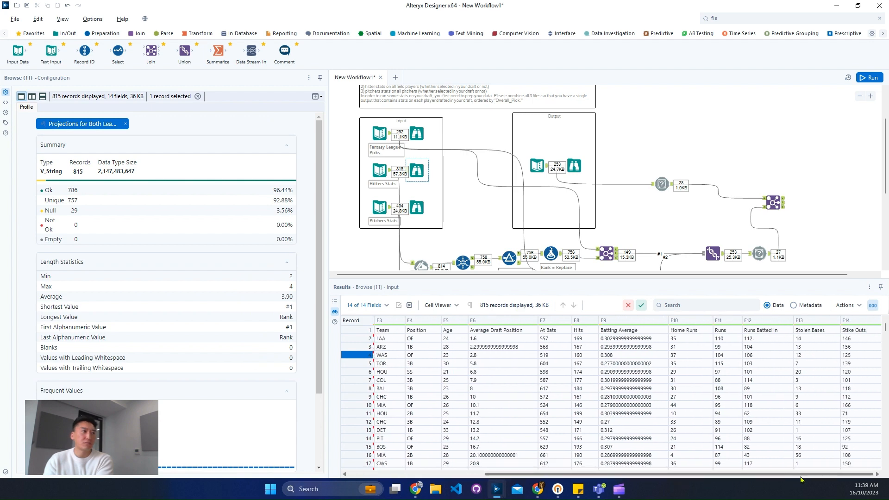
{"action": "left_click", "coordinate": [417, 207]}
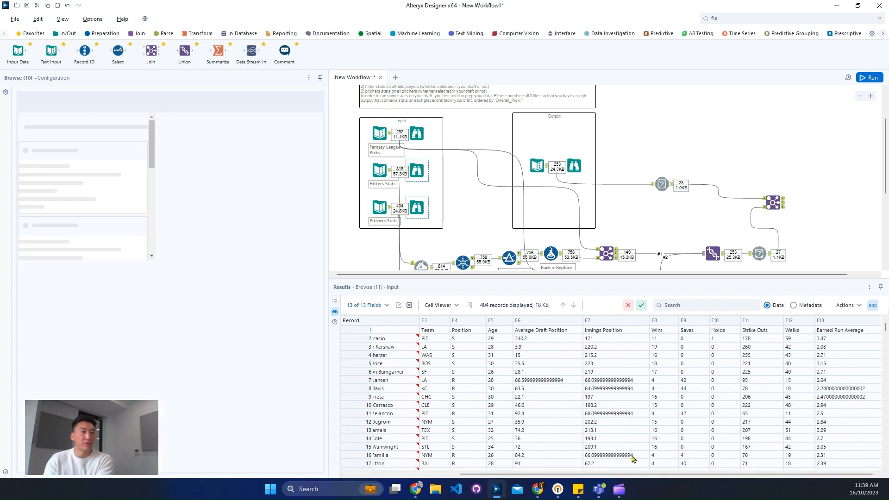
{"action": "left_click_drag", "start_coordinate": [683, 474], "coordinate": [484, 472]}
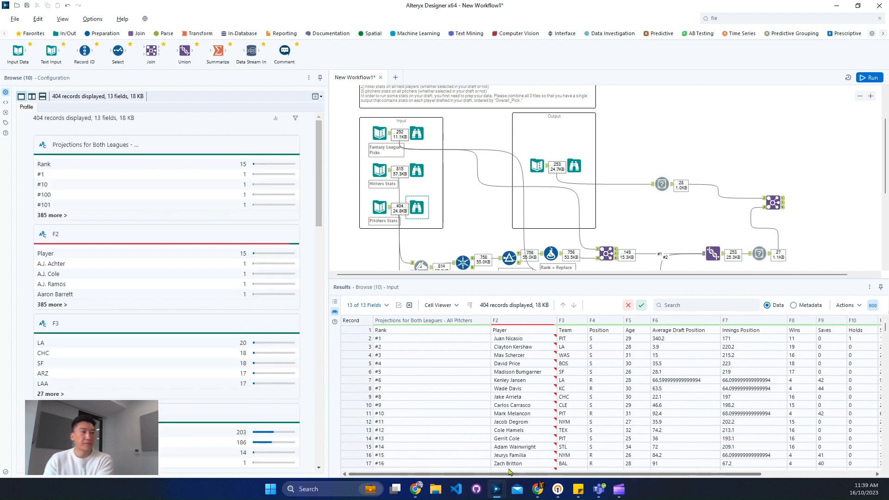
{"action": "left_click_drag", "start_coordinate": [531, 474], "coordinate": [705, 476]}
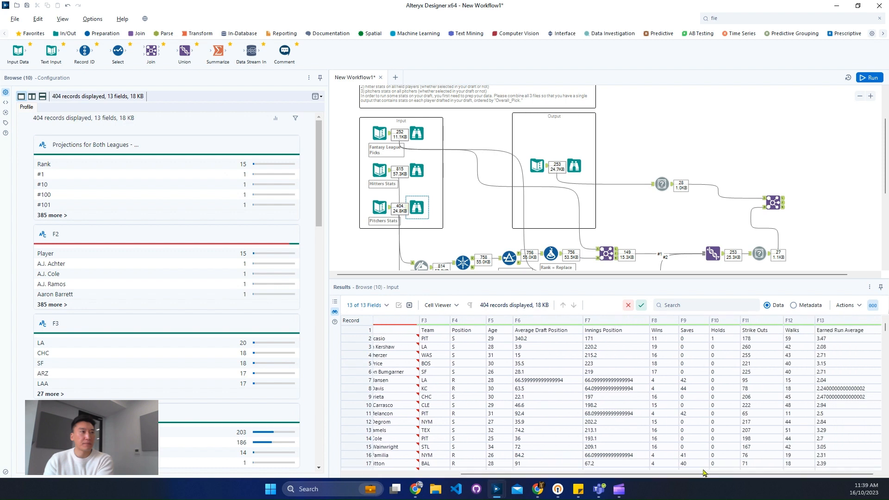
- Examine the expected output's 2015 Team Rank values and compare those records with the fantasy picks input
{"action": "scroll", "coordinate": [571, 236], "scroll_direction": "down", "scroll_amount": 3}
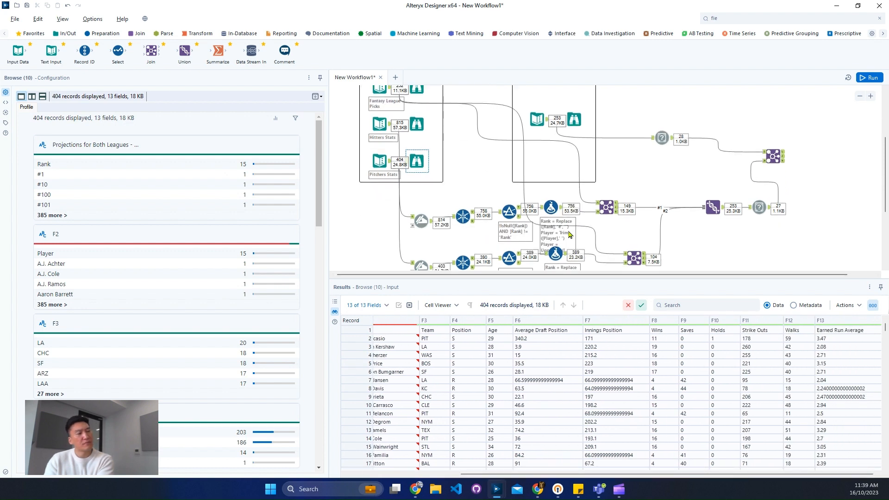
{"action": "scroll", "coordinate": [512, 224], "scroll_direction": "up", "scroll_amount": 3}
{"action": "scroll", "coordinate": [513, 224], "scroll_direction": "up", "scroll_amount": 2}
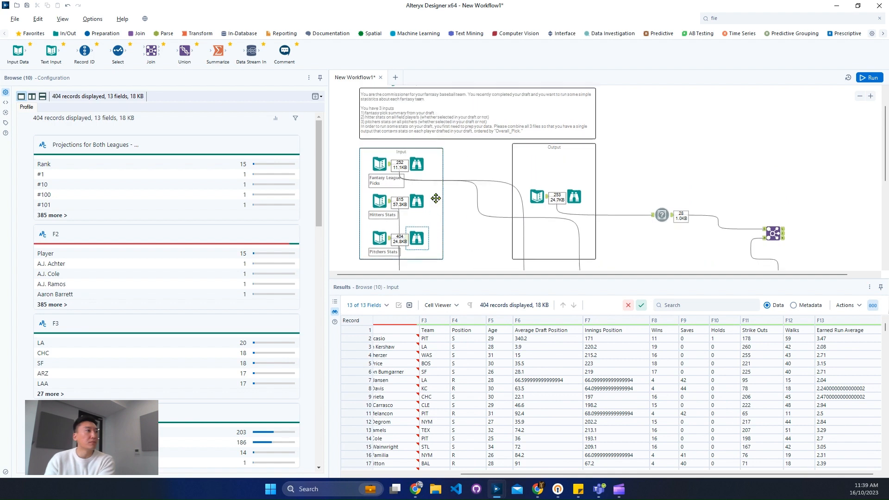
{"action": "left_click", "coordinate": [415, 184]}
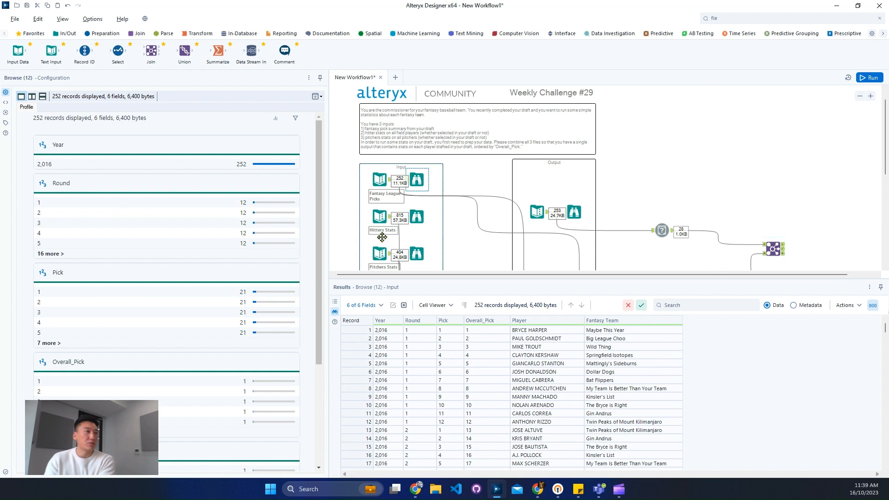
{"action": "left_click", "coordinate": [575, 211]}
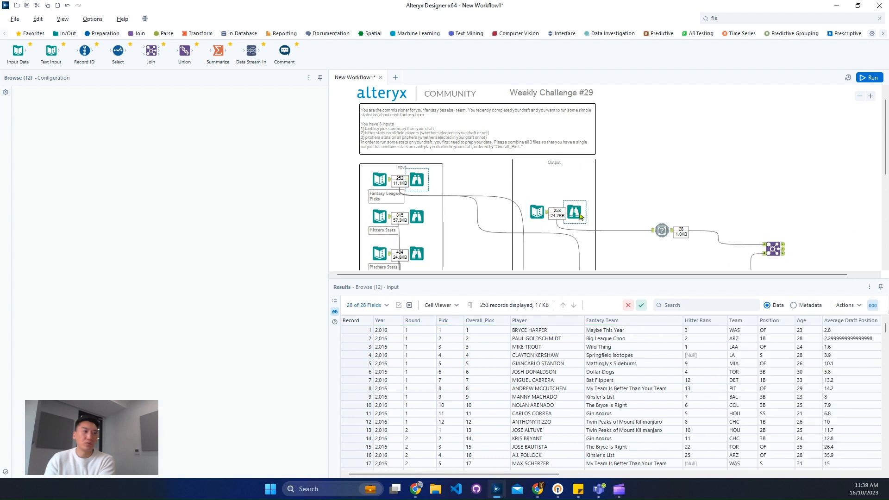
{"action": "left_click_drag", "start_coordinate": [533, 474], "coordinate": [848, 474]}
{"action": "left_click_drag", "start_coordinate": [847, 338], "coordinate": [849, 415]}
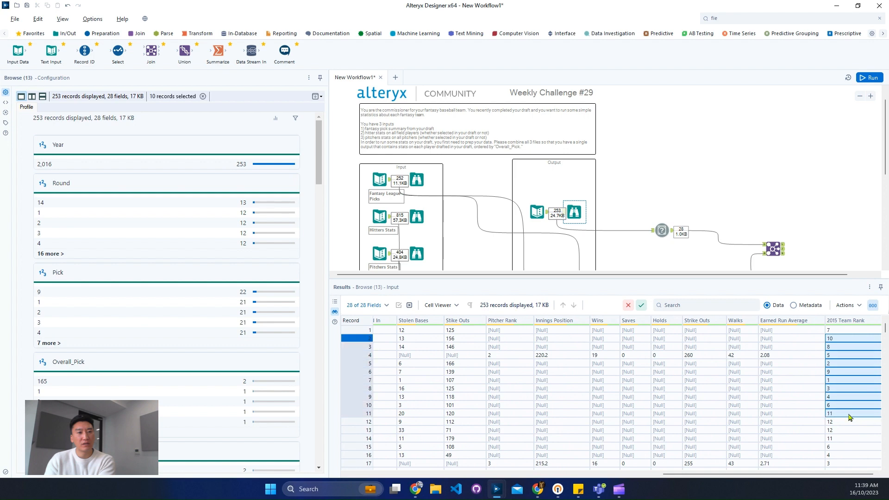
{"action": "left_click", "coordinate": [854, 439]}
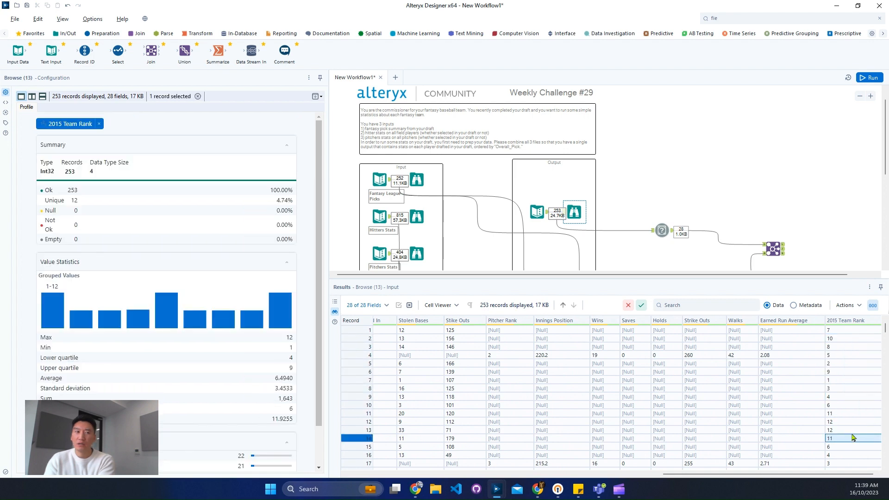
{"action": "scroll", "coordinate": [853, 438], "scroll_direction": "down", "scroll_amount": 20}
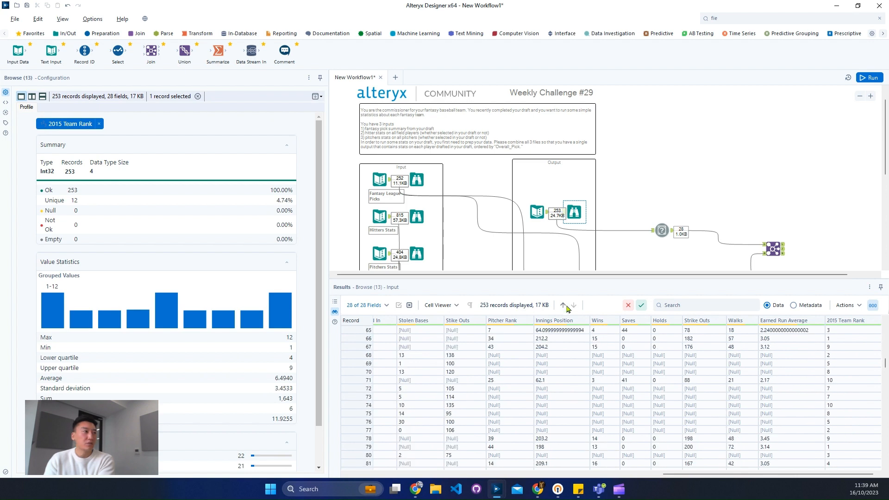
{"action": "left_click", "coordinate": [419, 179]}
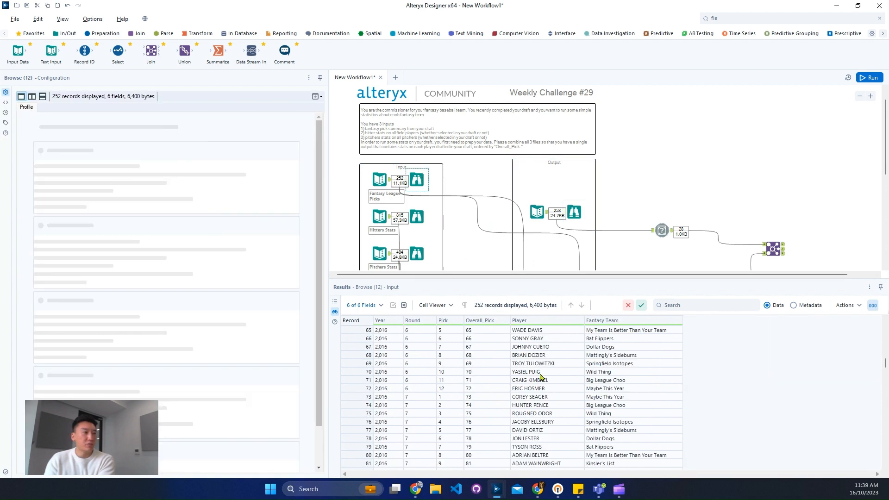
{"action": "scroll", "coordinate": [561, 376], "scroll_direction": "down", "scroll_amount": 10}
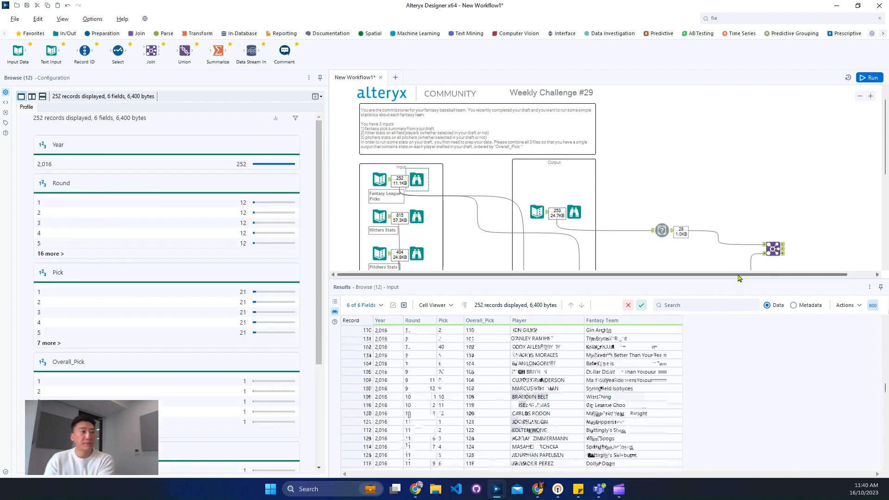
- Find the Sort tool and place it on the canvas after the Union of hitters and pitchers
{"action": "left_click_drag", "start_coordinate": [741, 277], "coordinate": [822, 277]}
{"action": "left_click", "coordinate": [747, 249]}
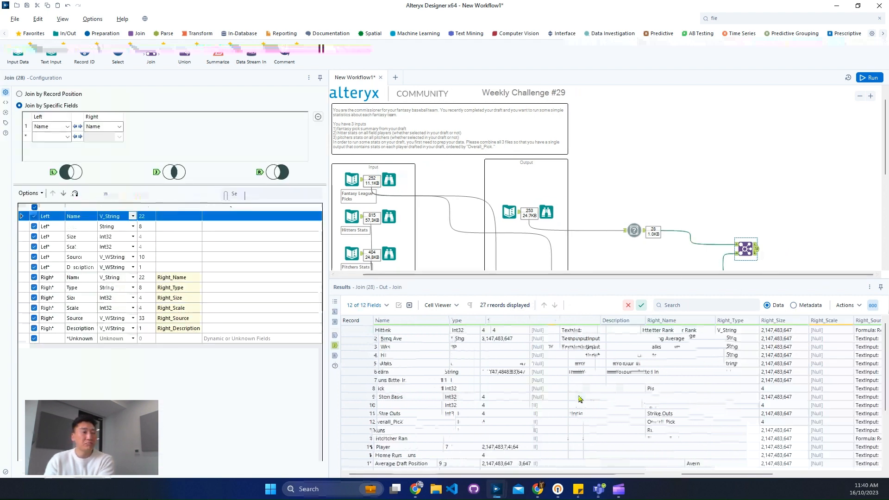
{"action": "scroll", "coordinate": [650, 223], "scroll_direction": "down", "scroll_amount": 2}
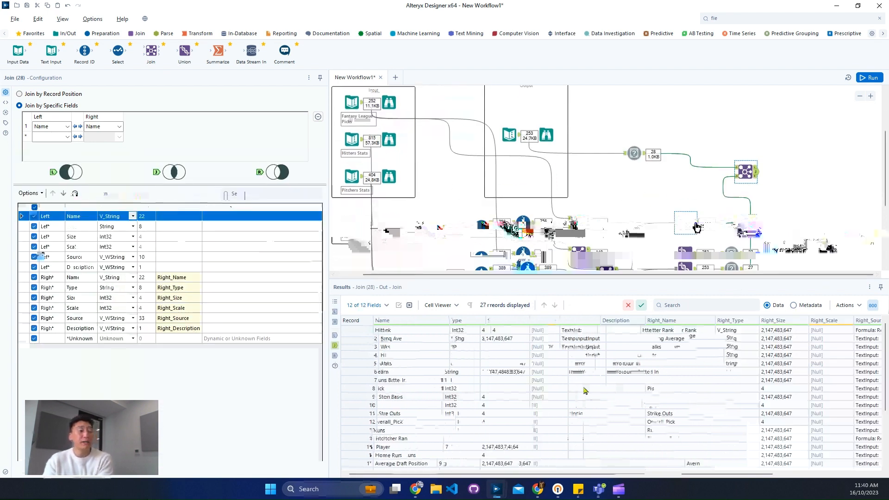
{"action": "left_click", "coordinate": [694, 222]}
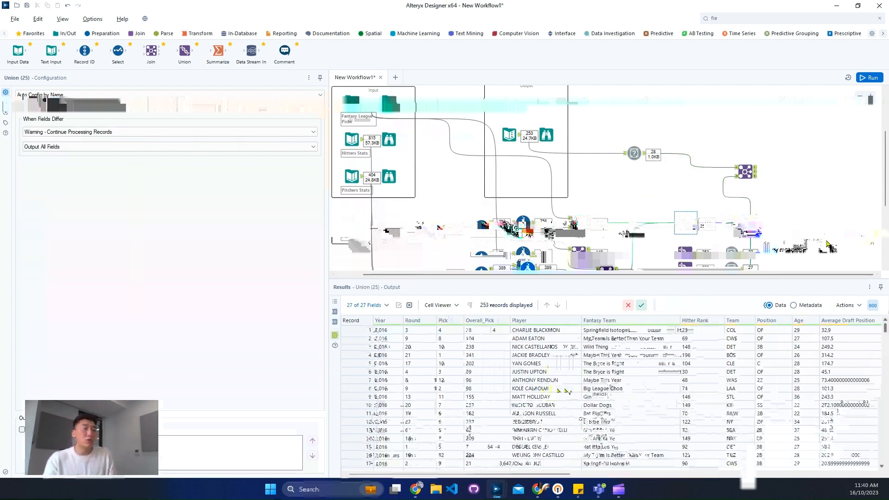
{"action": "left_click", "coordinate": [761, 18]}
{"action": "type", "text": "sort"}
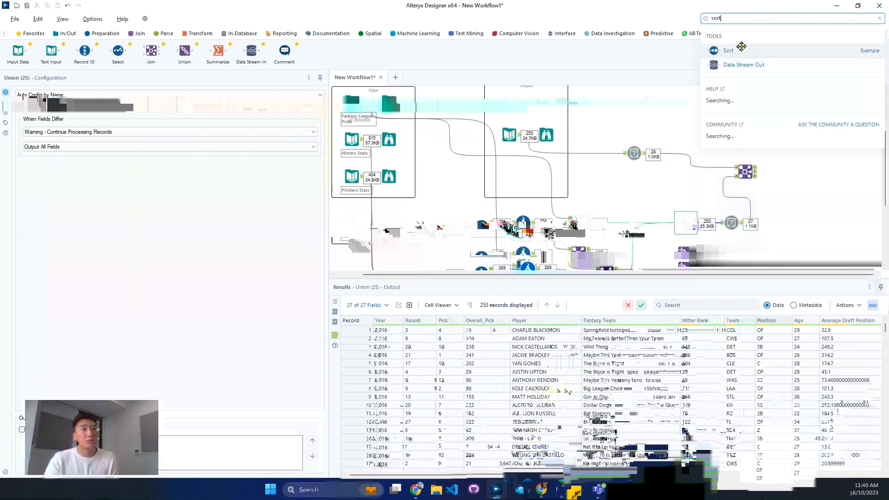
{"action": "left_click_drag", "start_coordinate": [738, 49], "coordinate": [732, 258]}
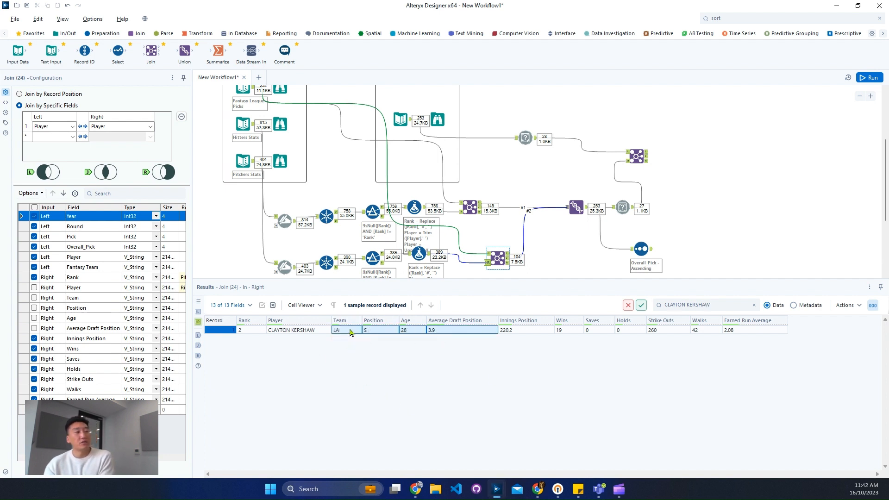
- Tidy the canvas by shifting the Sort tool closer to the Union and lining up the hitters Join above the pitchers Join
{"action": "left_click", "coordinate": [302, 331]}
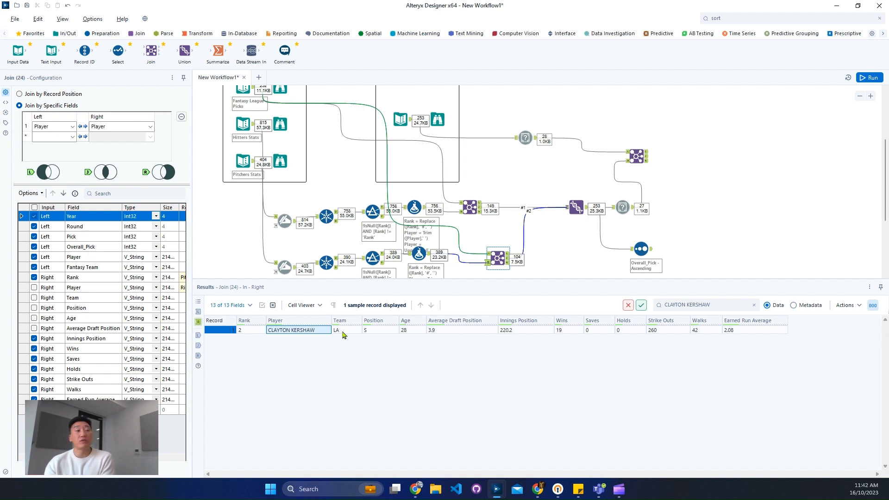
{"action": "left_click", "coordinate": [637, 251]}
{"action": "left_click_drag", "start_coordinate": [638, 250], "coordinate": [626, 247]}
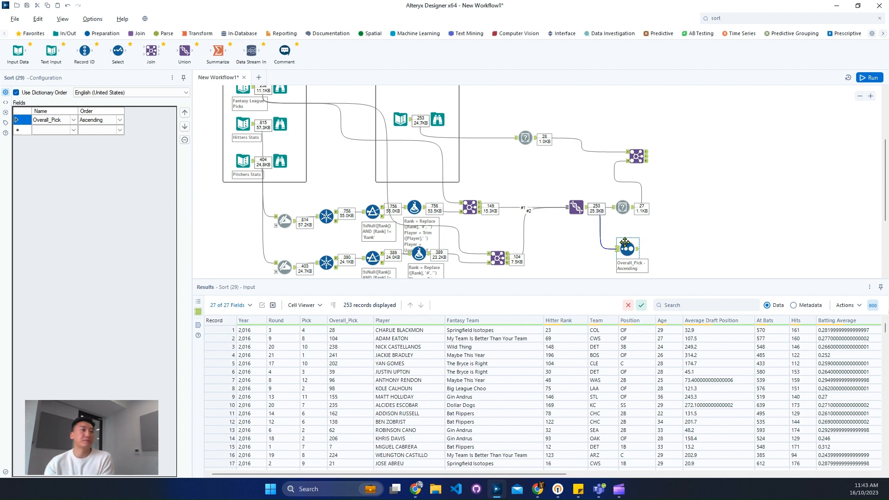
{"action": "left_click", "coordinate": [470, 207]}
{"action": "left_click_drag", "start_coordinate": [471, 209], "coordinate": [495, 209]}
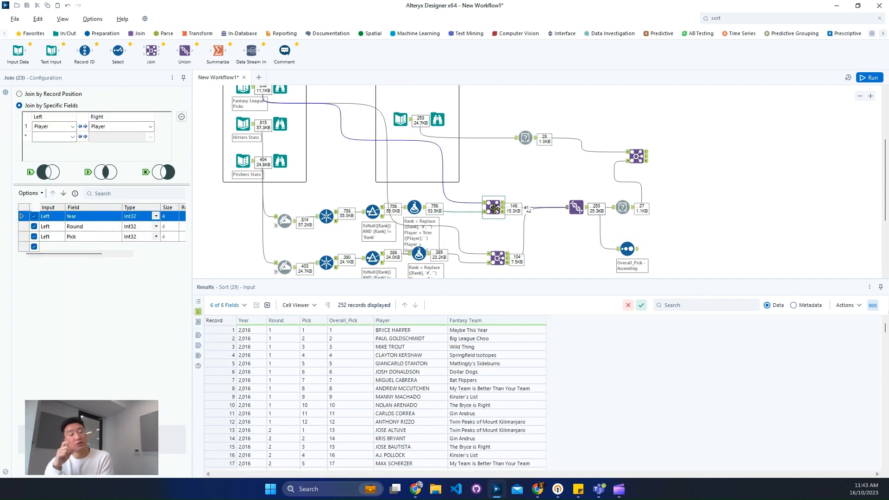